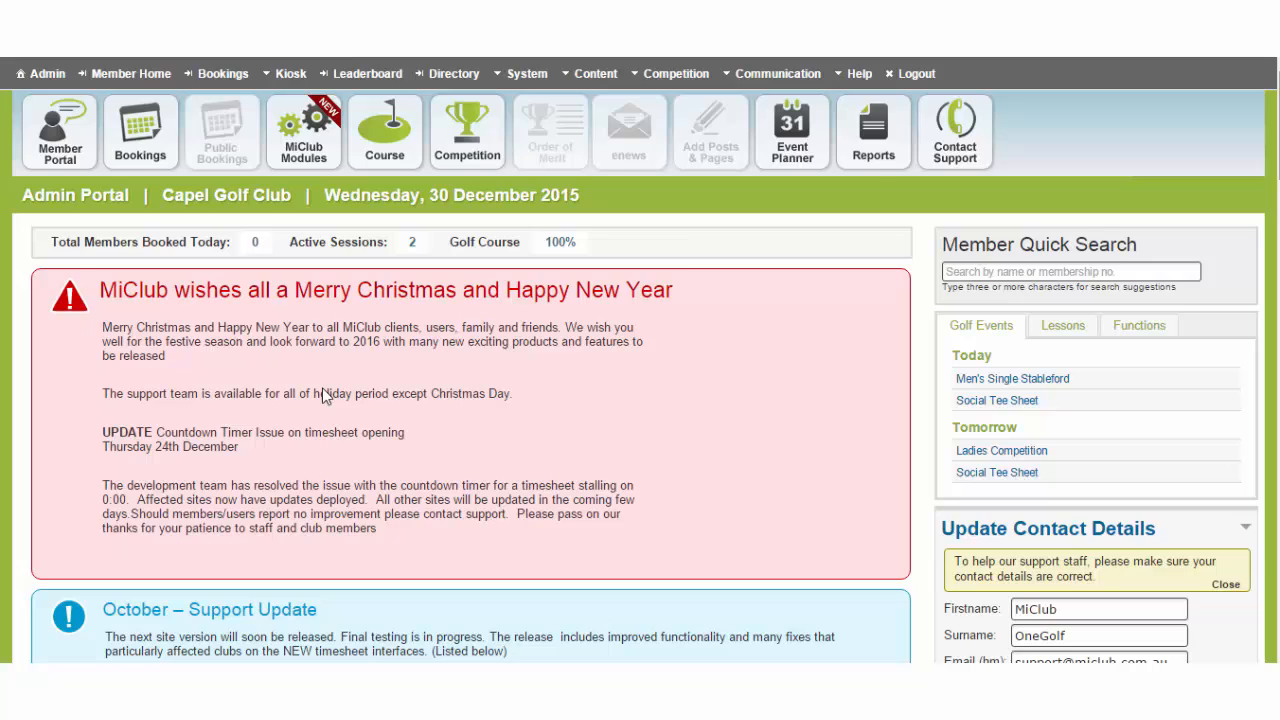
Open the golf course bookings and browse January and February 2016 in the date picker.
click(146, 137)
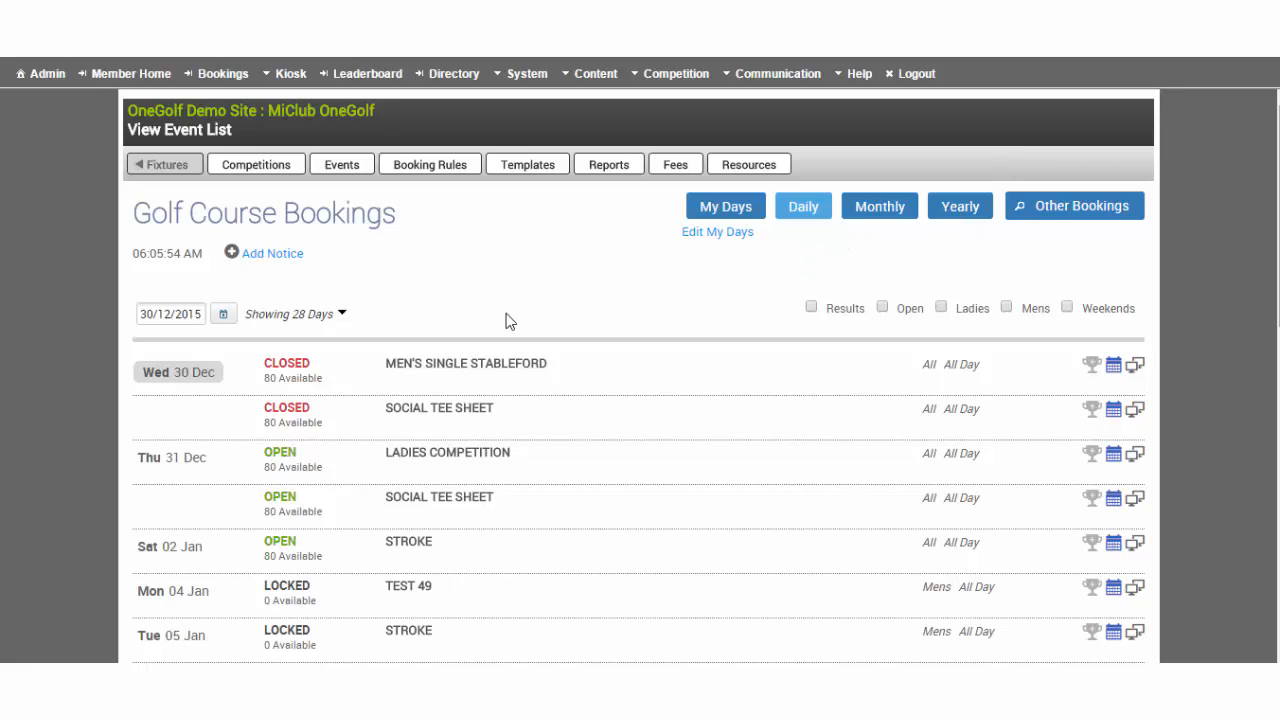
click(223, 314)
click(335, 341)
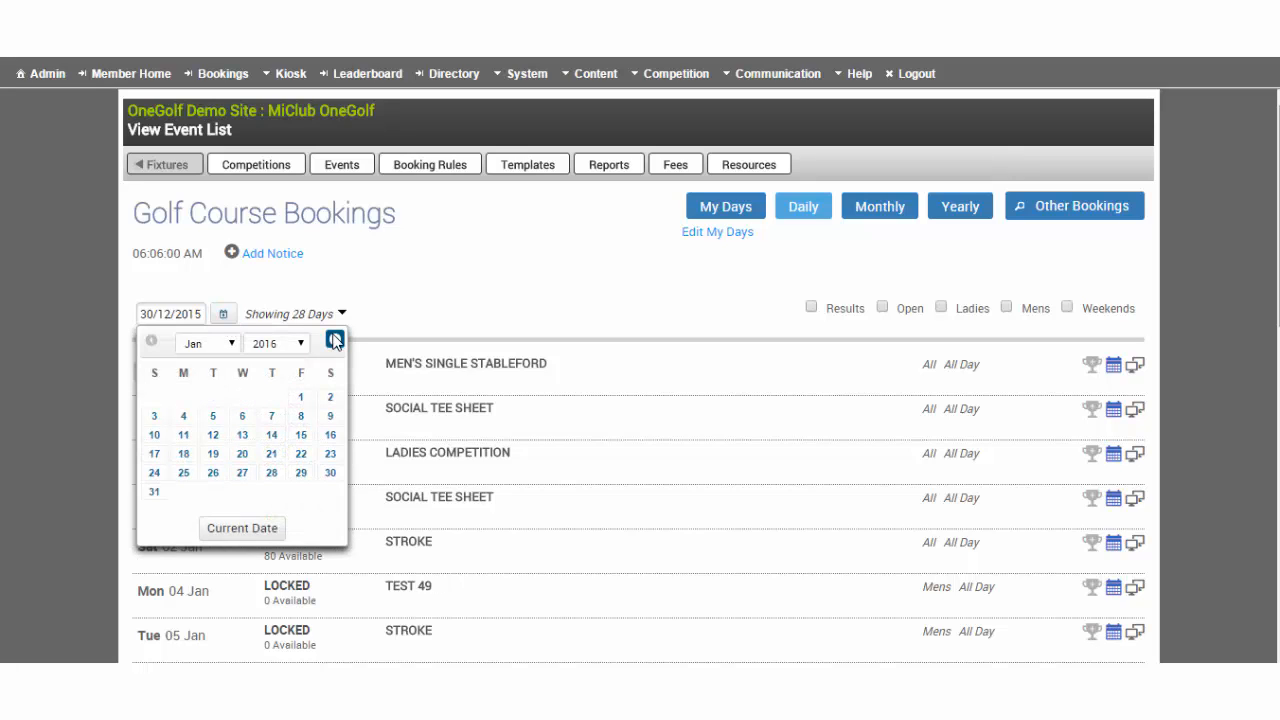
click(335, 341)
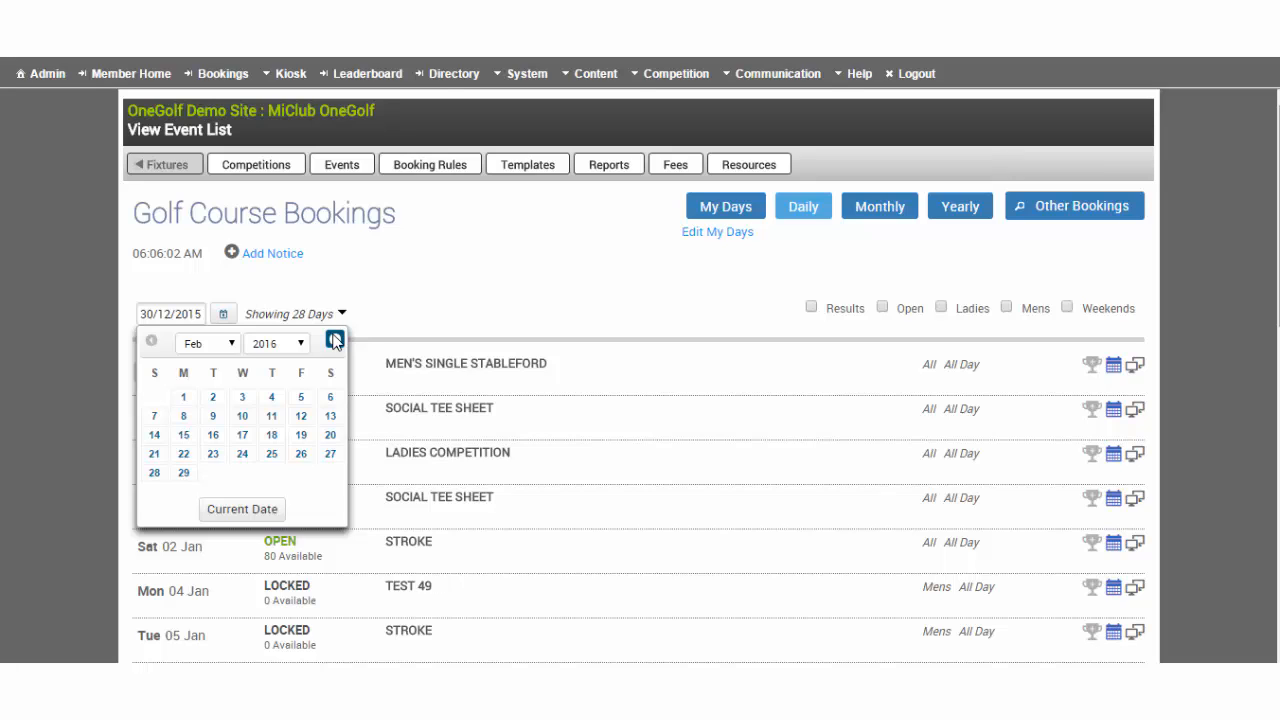
click(428, 316)
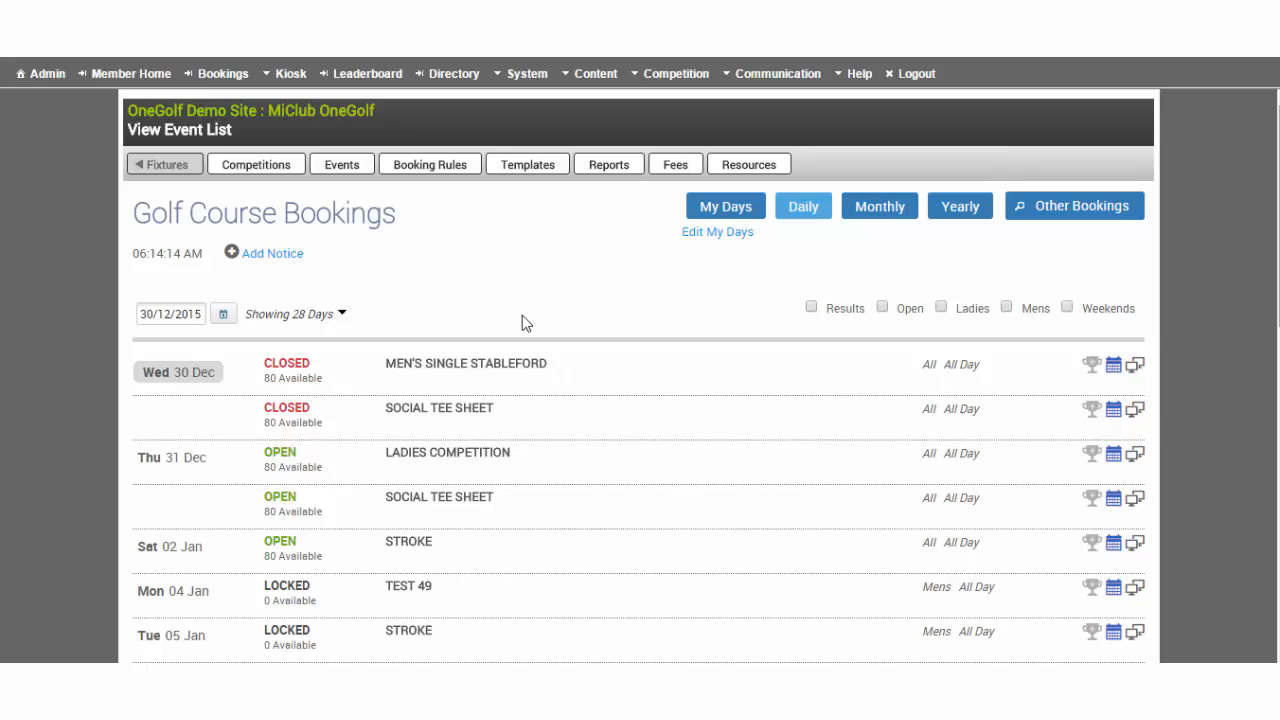
Add a new booking rule and title it Saturday Rule.
click(453, 176)
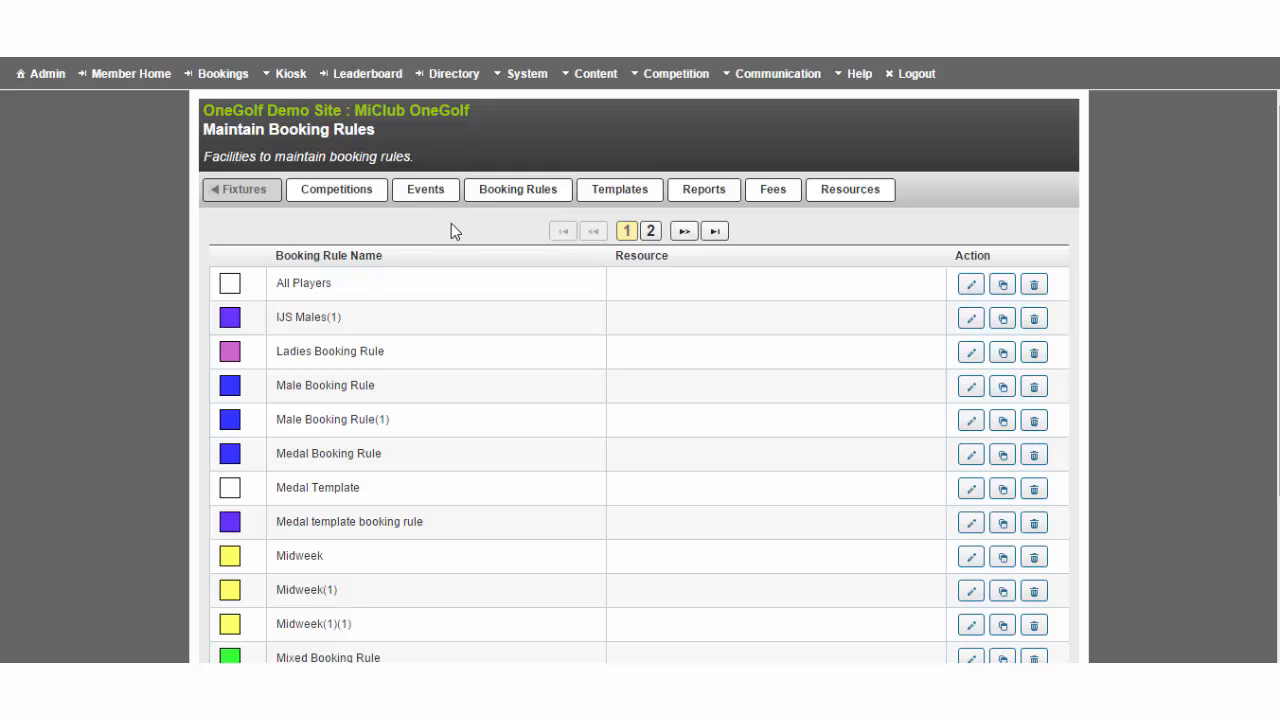
scroll(451, 240, down, 3)
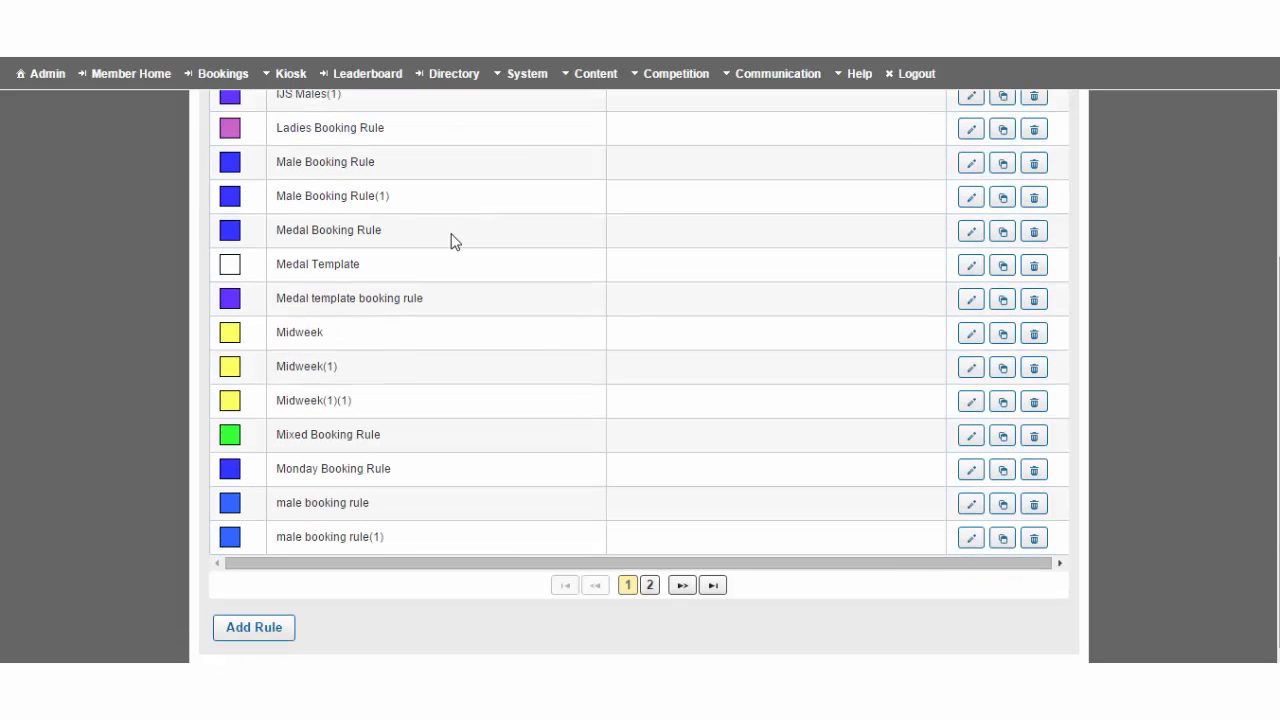
click(256, 630)
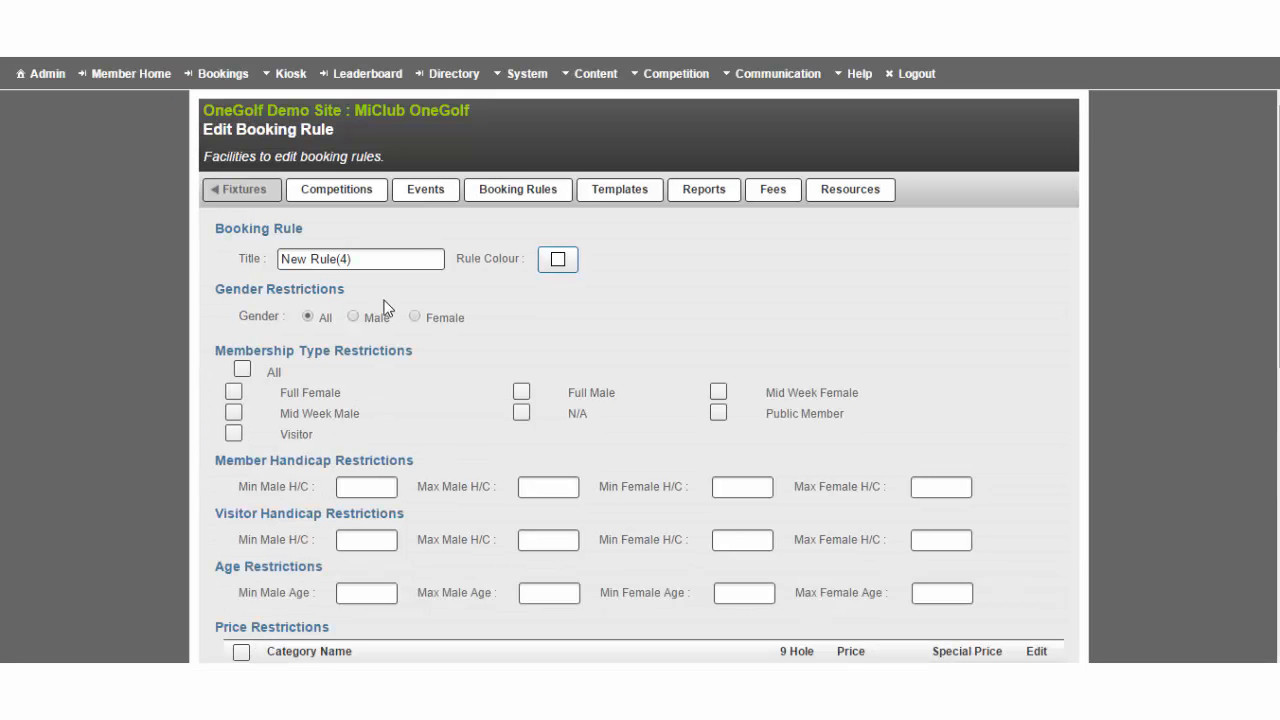
drag(369, 264, 266, 254)
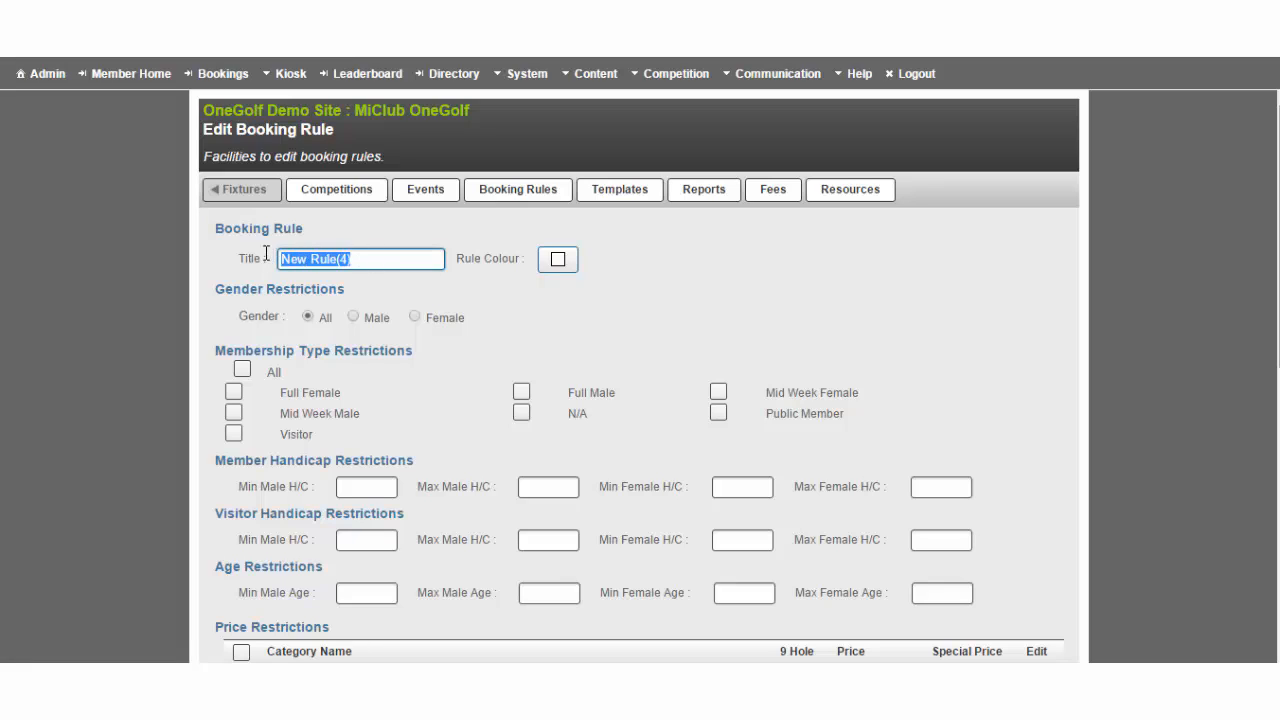
text(Saturda)
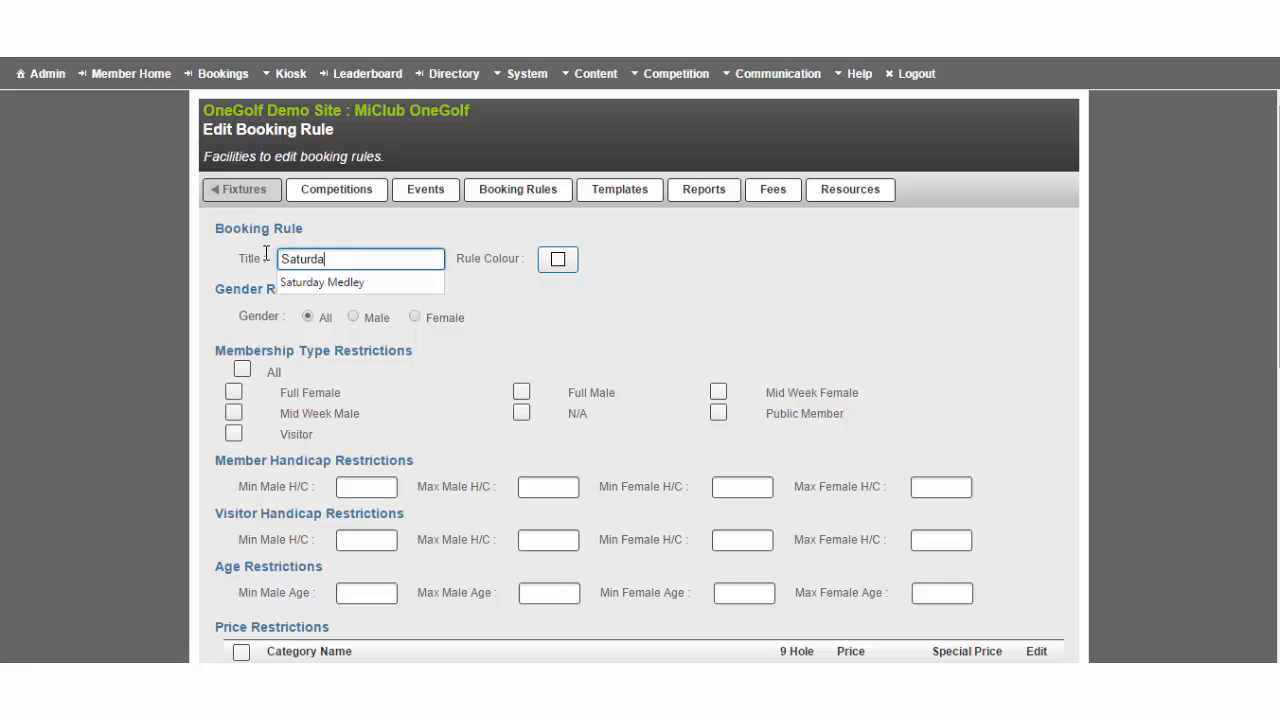
text(y Rule)
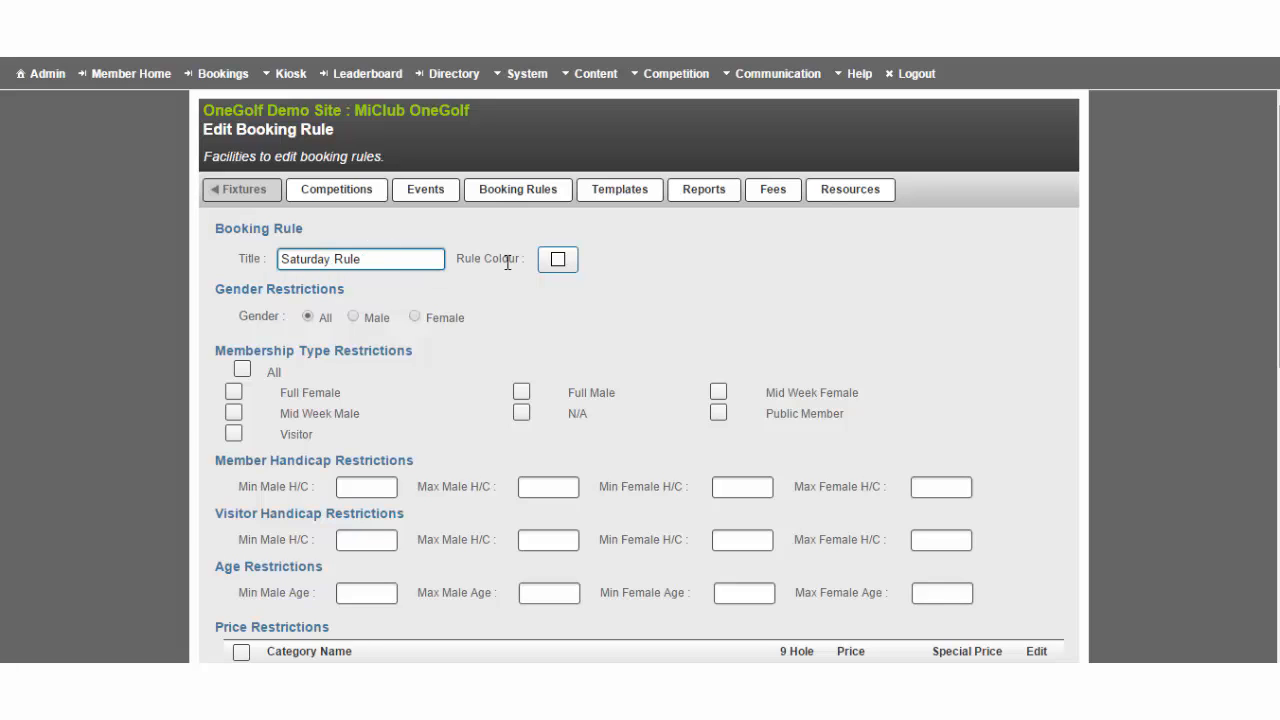
Set the rule colour of the Saturday Rule to magenta, #e610e6.
click(558, 260)
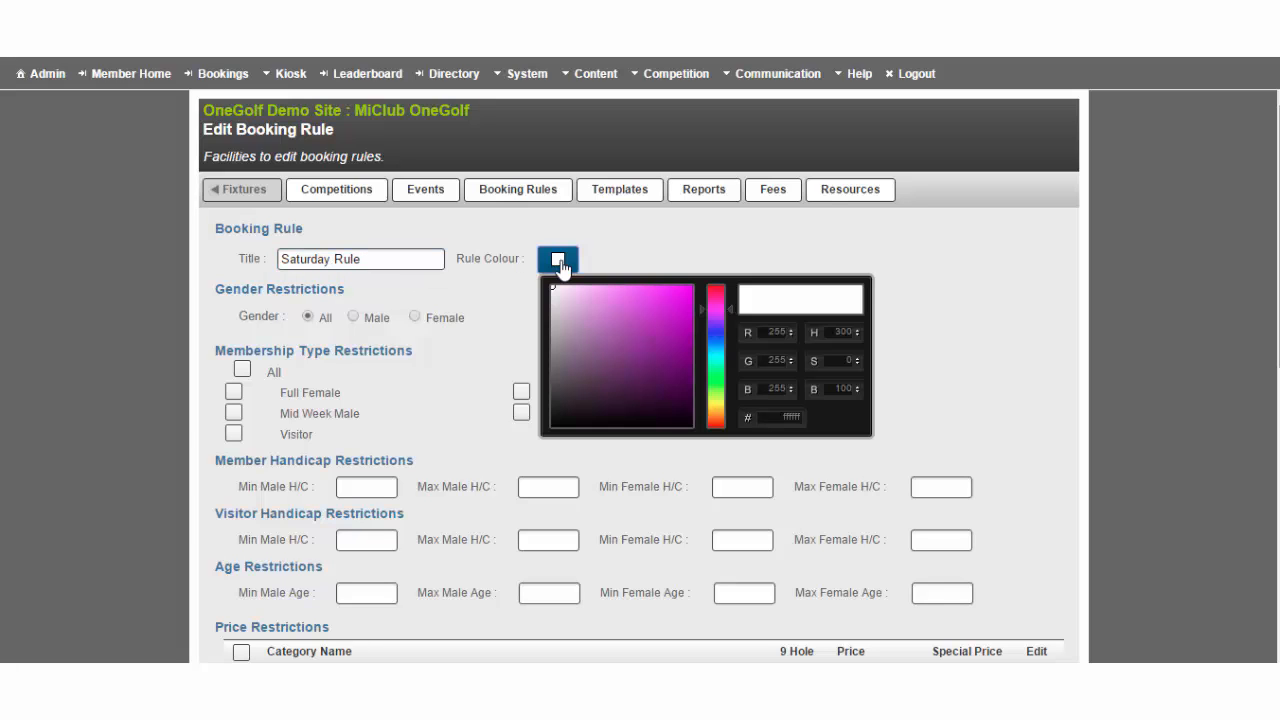
click(682, 299)
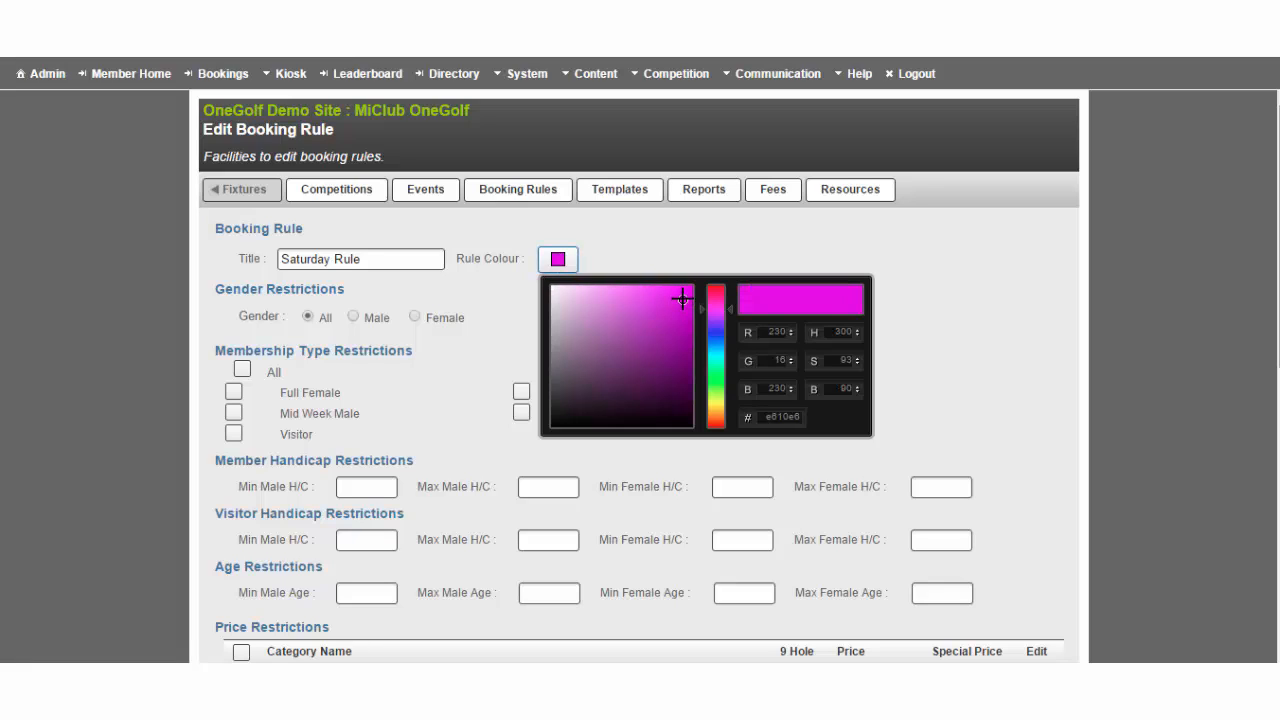
click(675, 236)
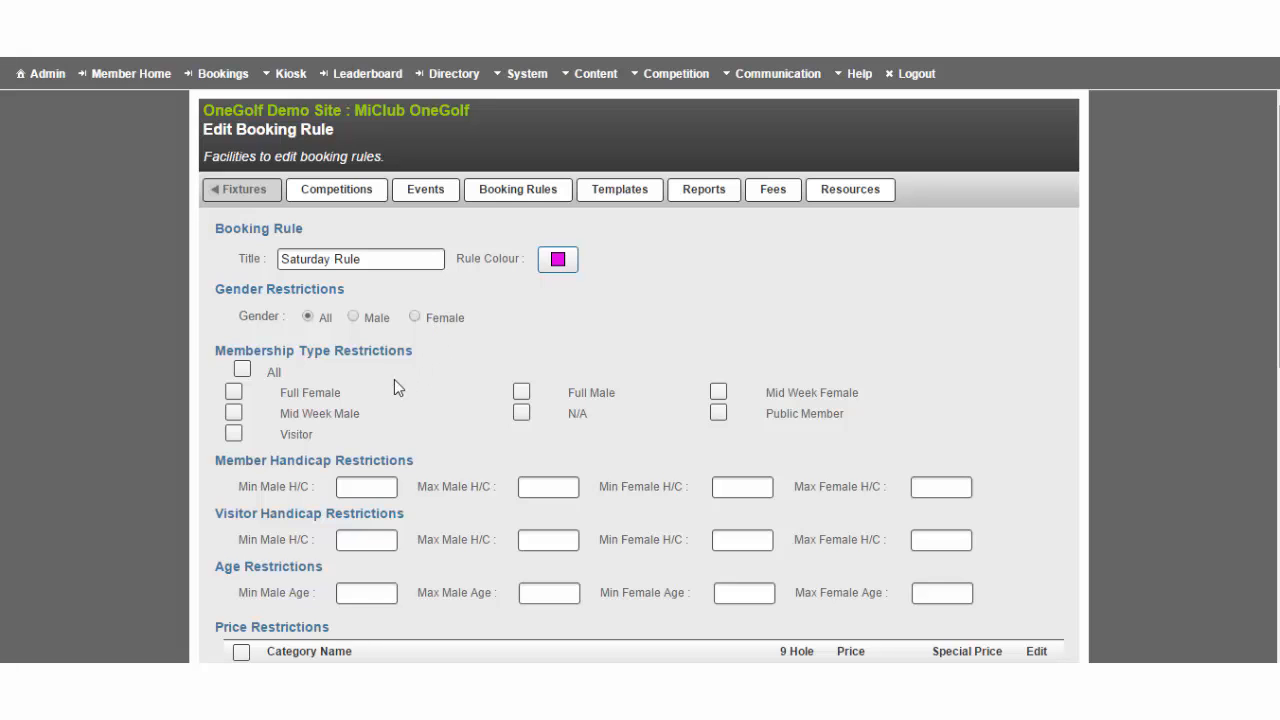
Restrict the rule to the Full Female and Full Male membership types, save it and leave the rule editor.
click(233, 392)
click(525, 396)
scroll(603, 447, down, 2)
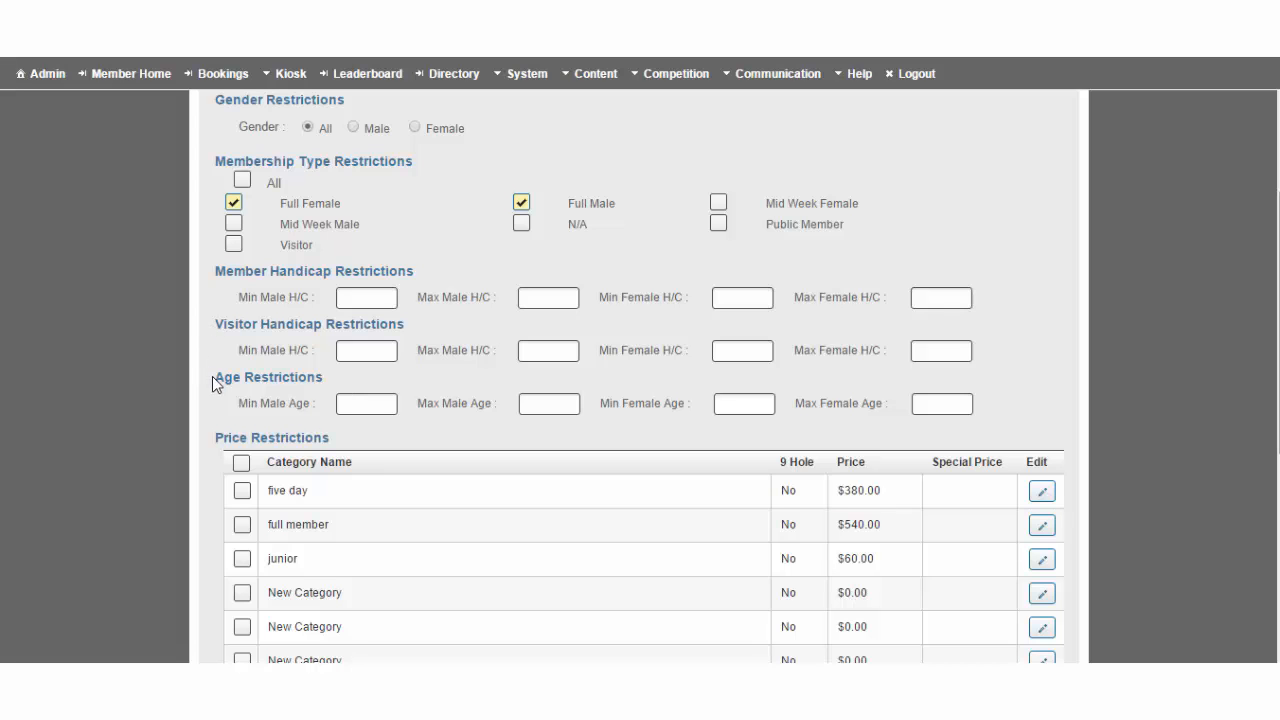
scroll(212, 377, down, 5)
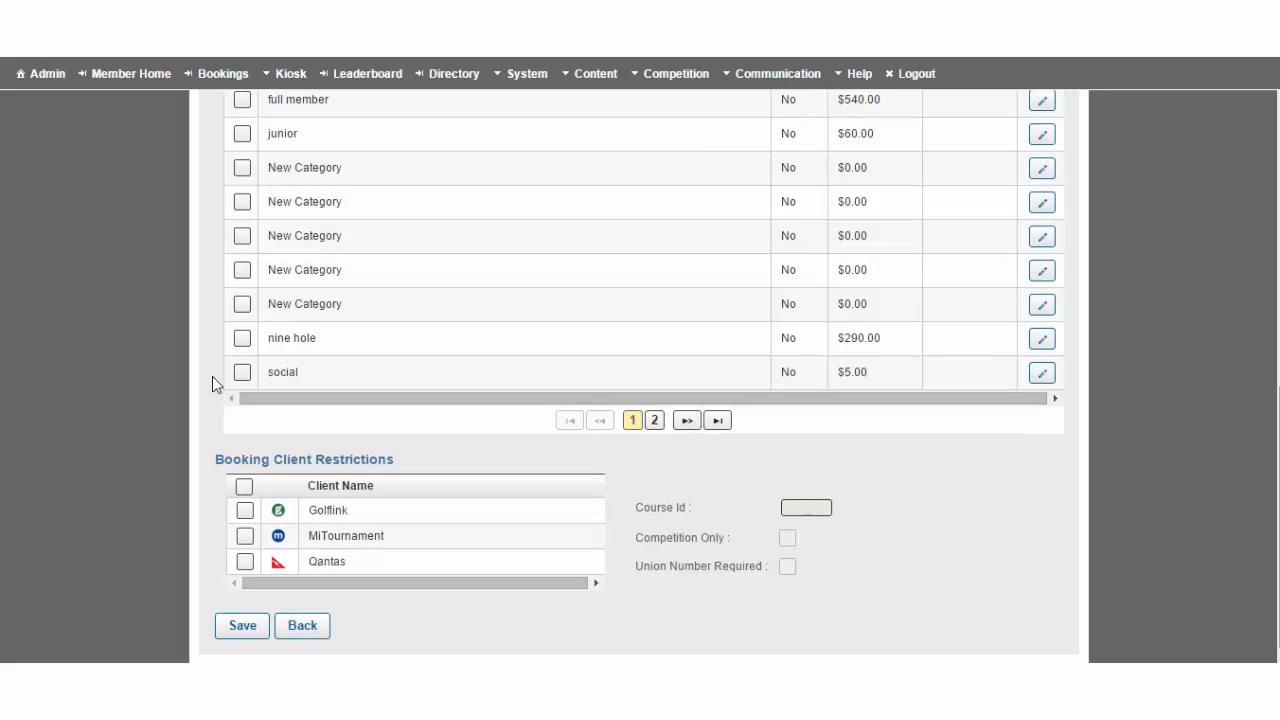
click(243, 626)
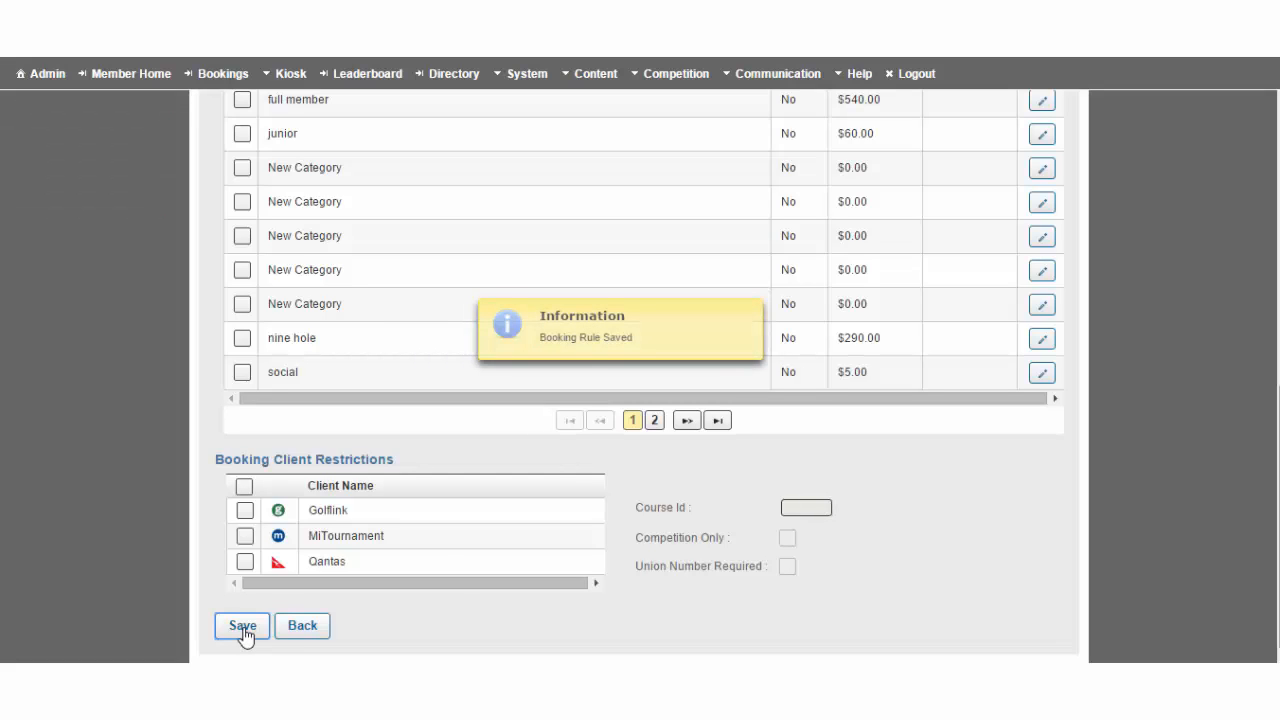
click(300, 628)
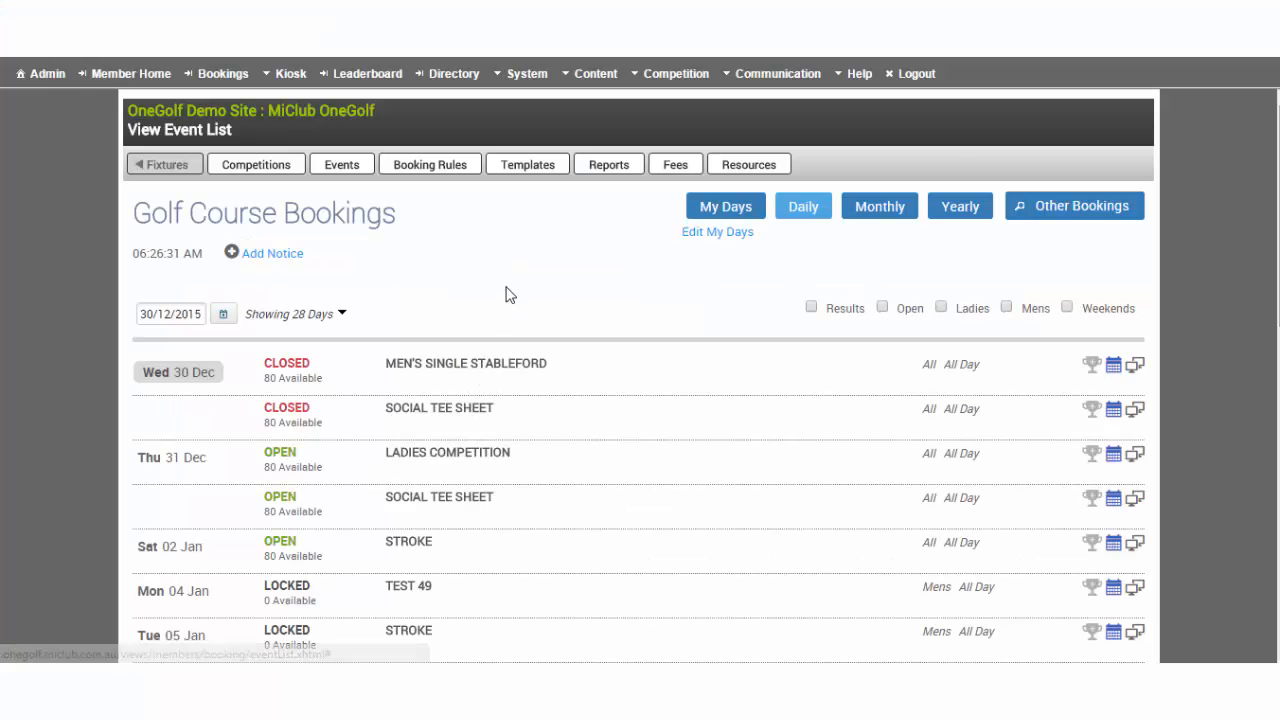
Create a new booking template and enter Saturday Template as the title in its event details.
click(528, 170)
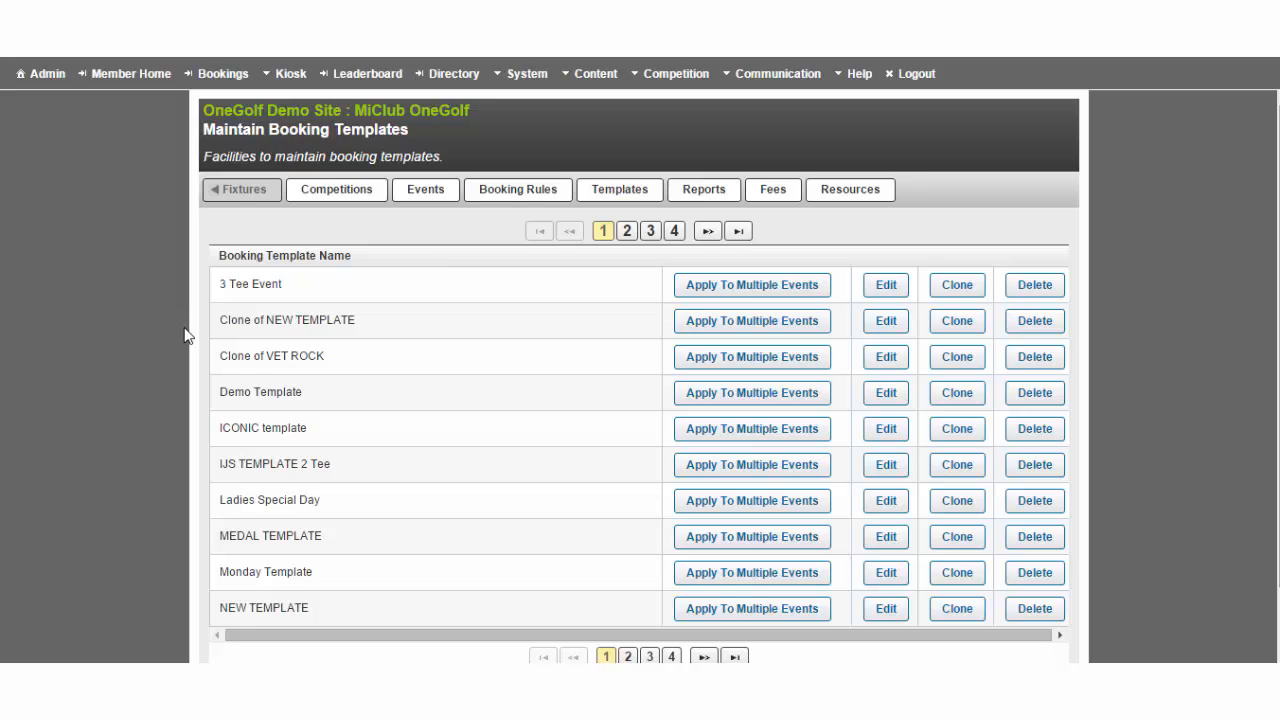
scroll(185, 335, down, 1)
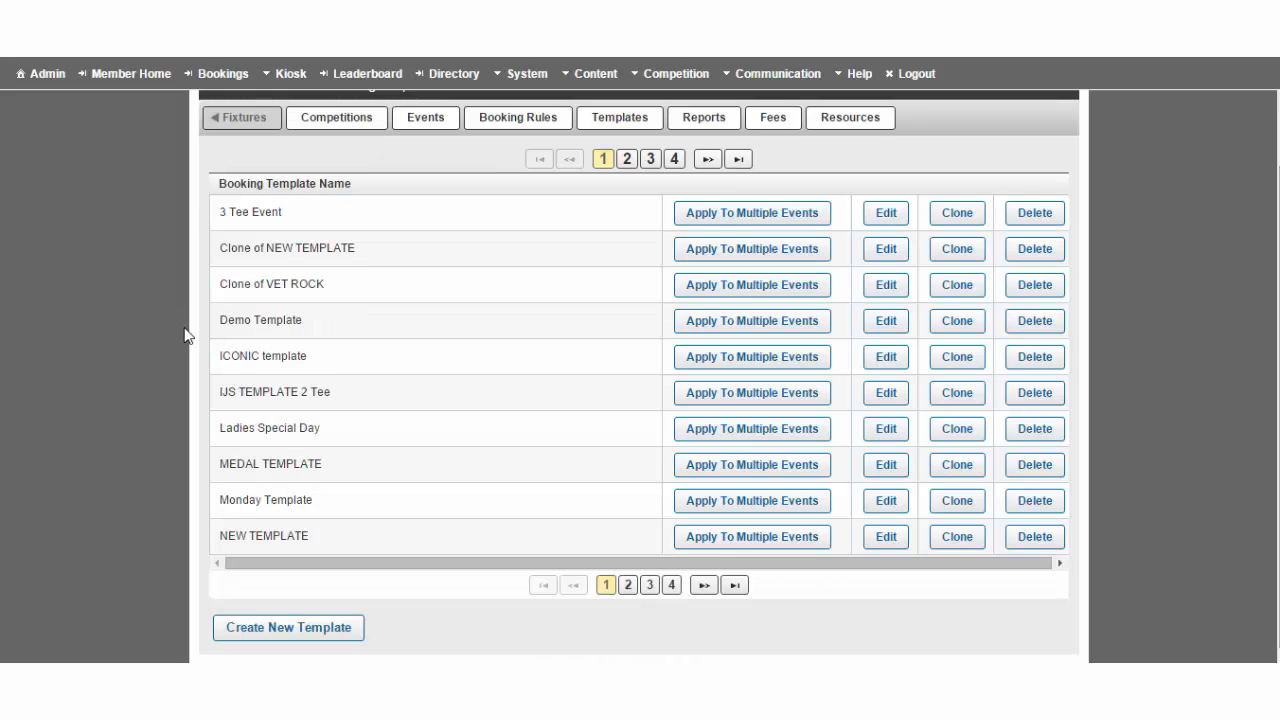
click(238, 638)
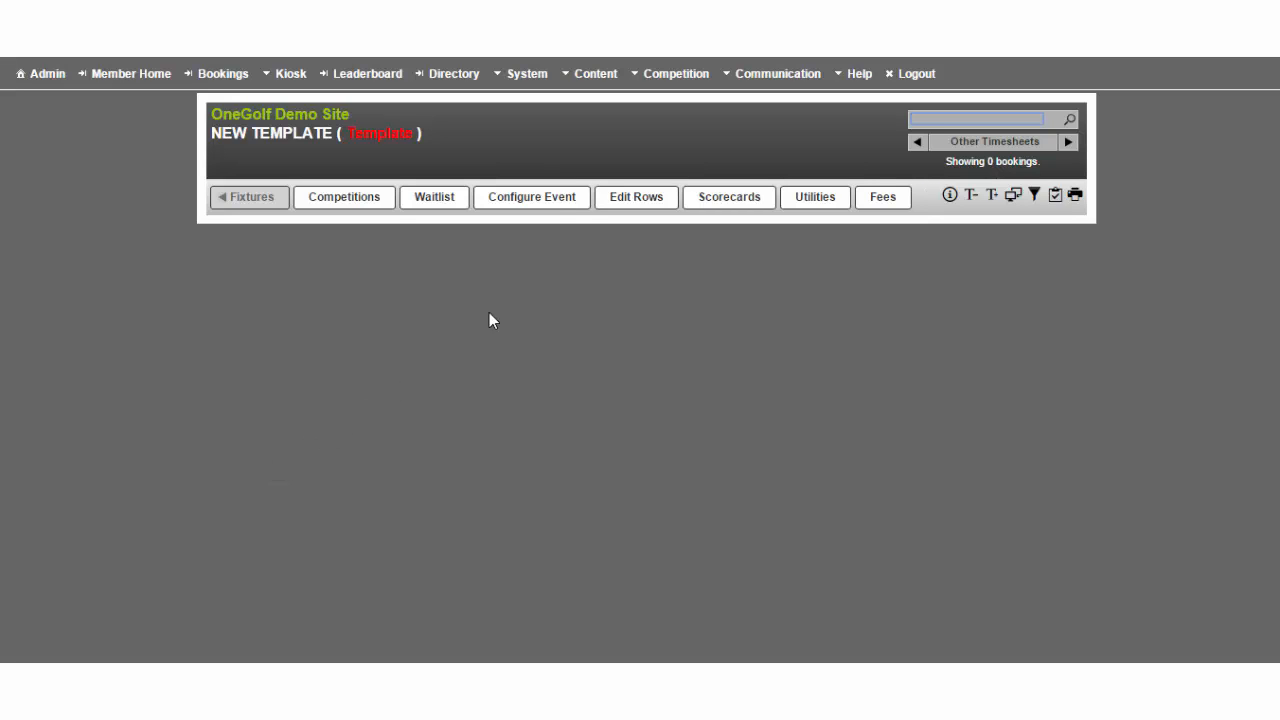
click(560, 206)
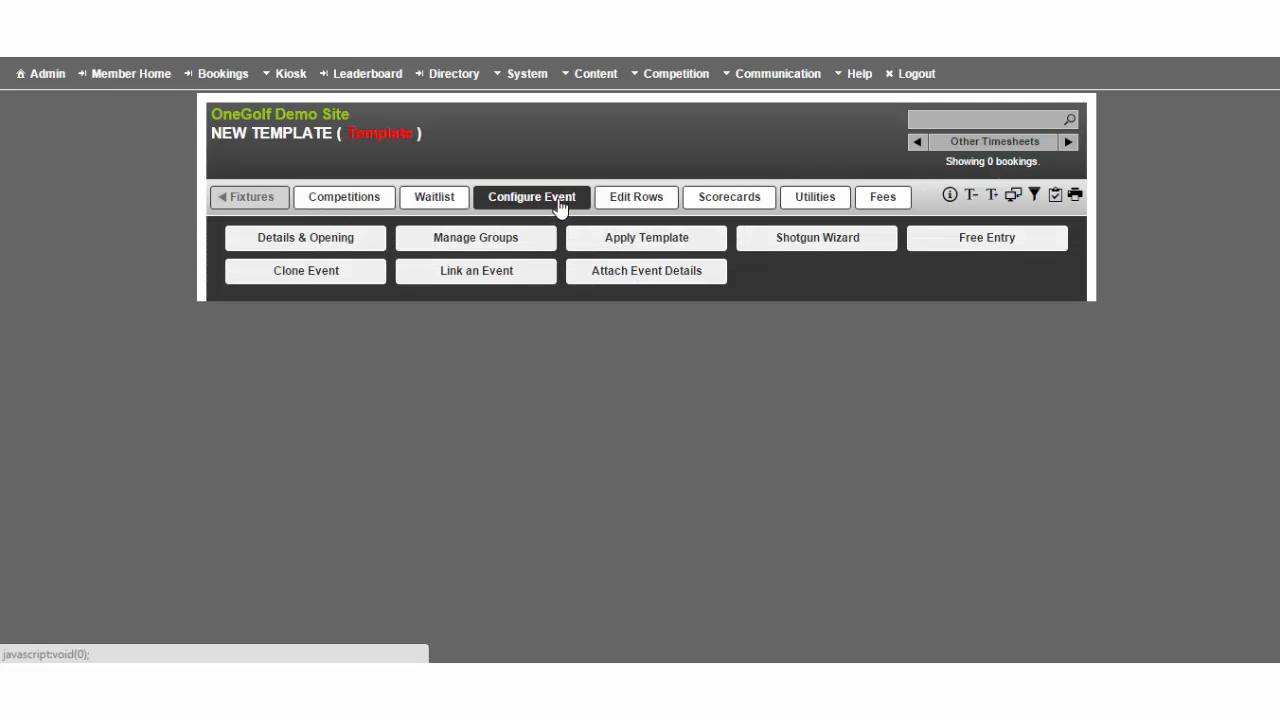
click(346, 246)
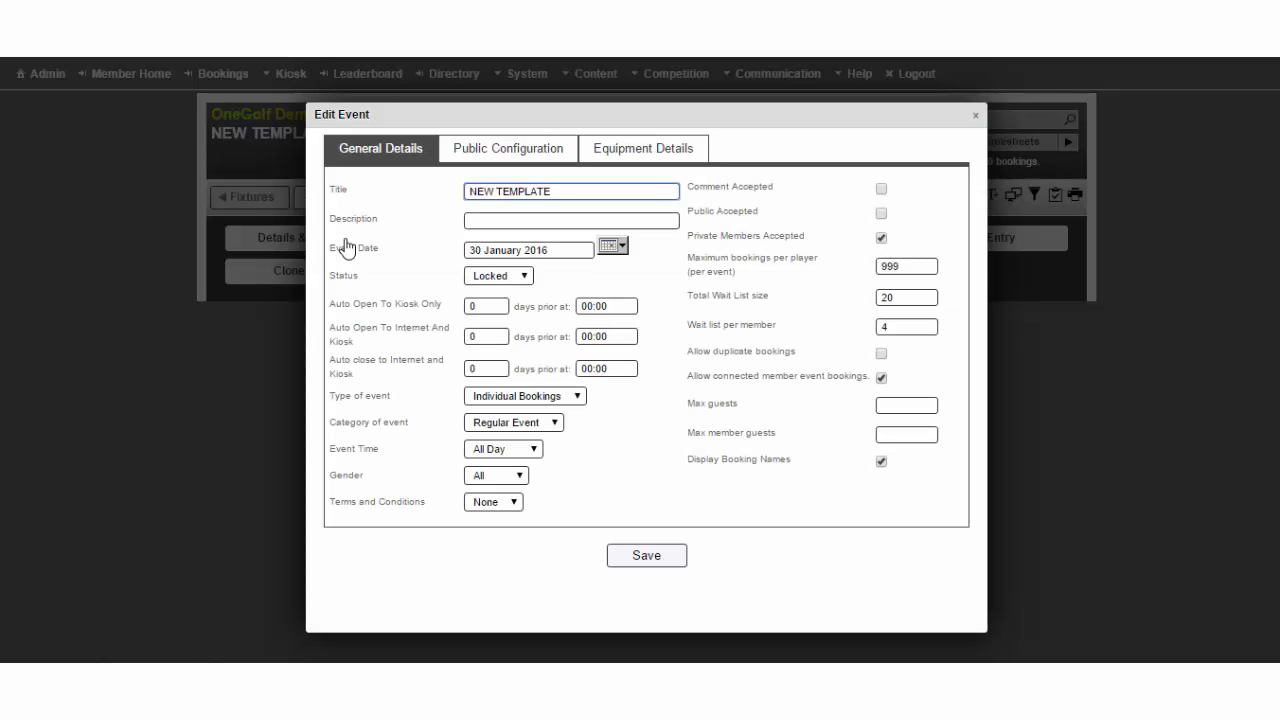
drag(566, 191, 455, 199)
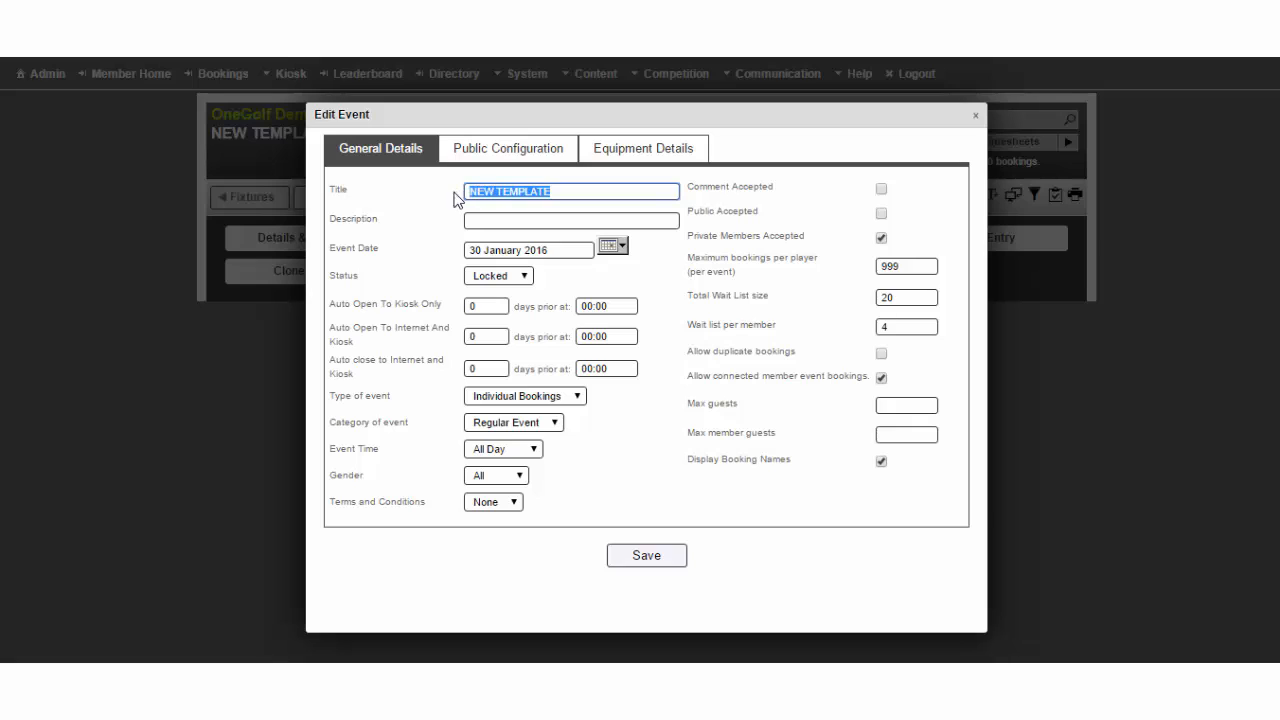
text(Saturday Template)
Set the template's automatic opening to internet and kiosk to 8 days prior at 15:00.
click(478, 310)
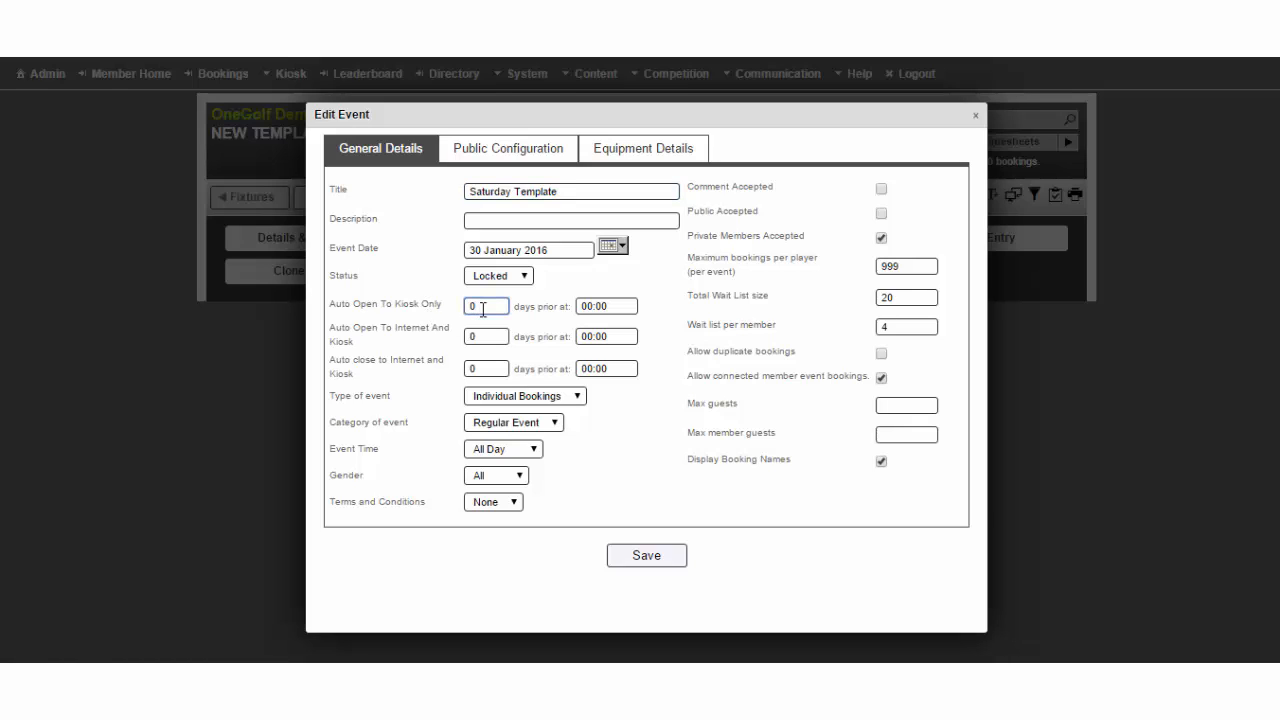
click(607, 305)
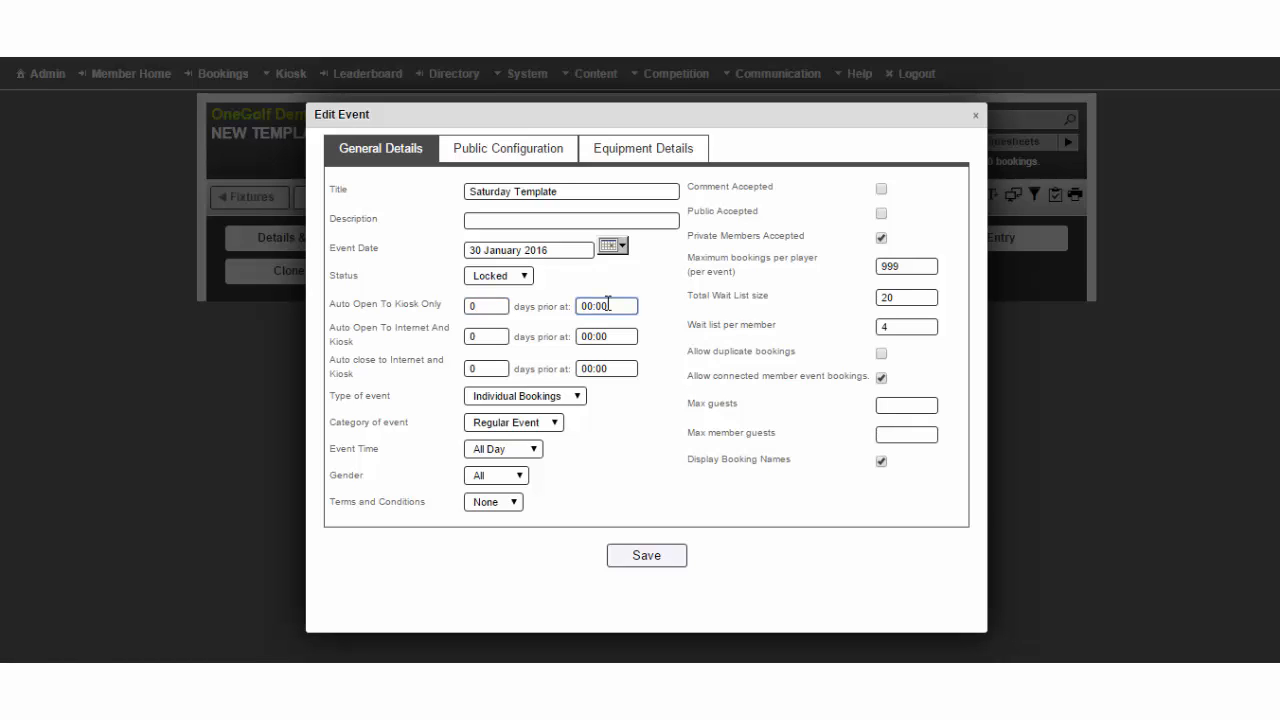
double_click(478, 336)
text(8)
double_click(588, 336)
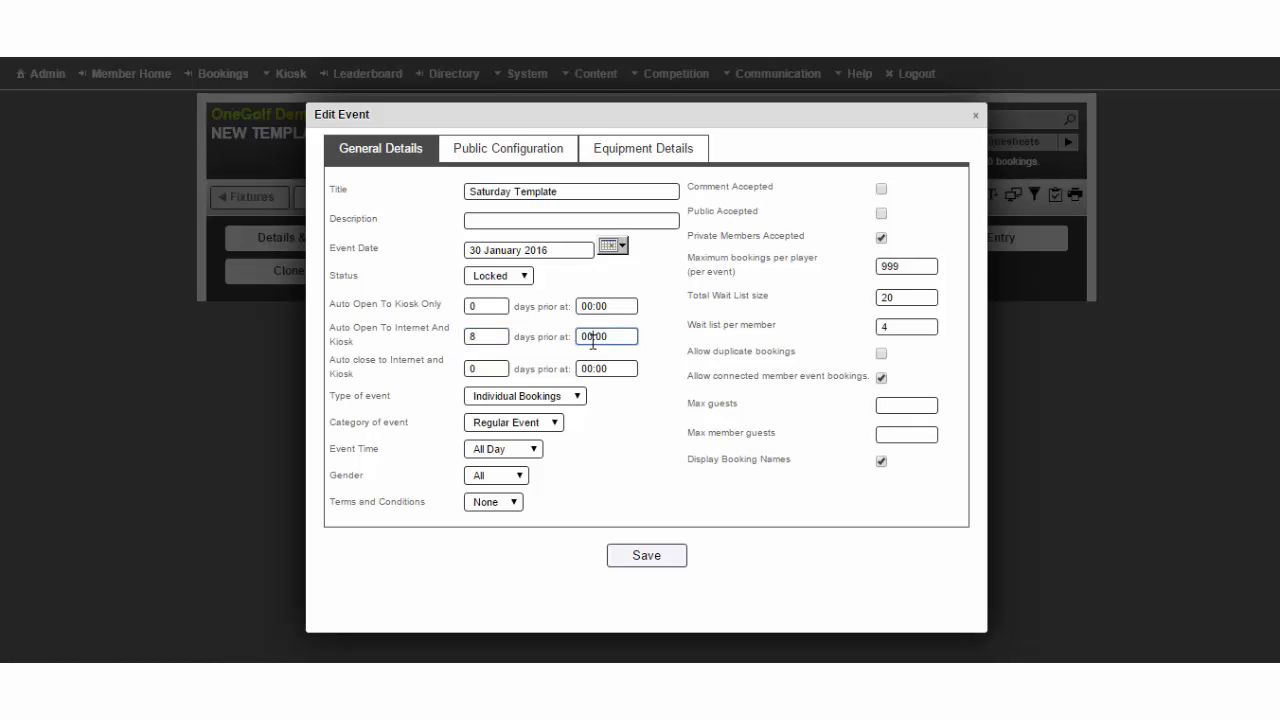
text(15)
click(660, 338)
Set the automatic closing time for internet and kiosk to 6:00, keeping 0 days prior.
click(586, 369)
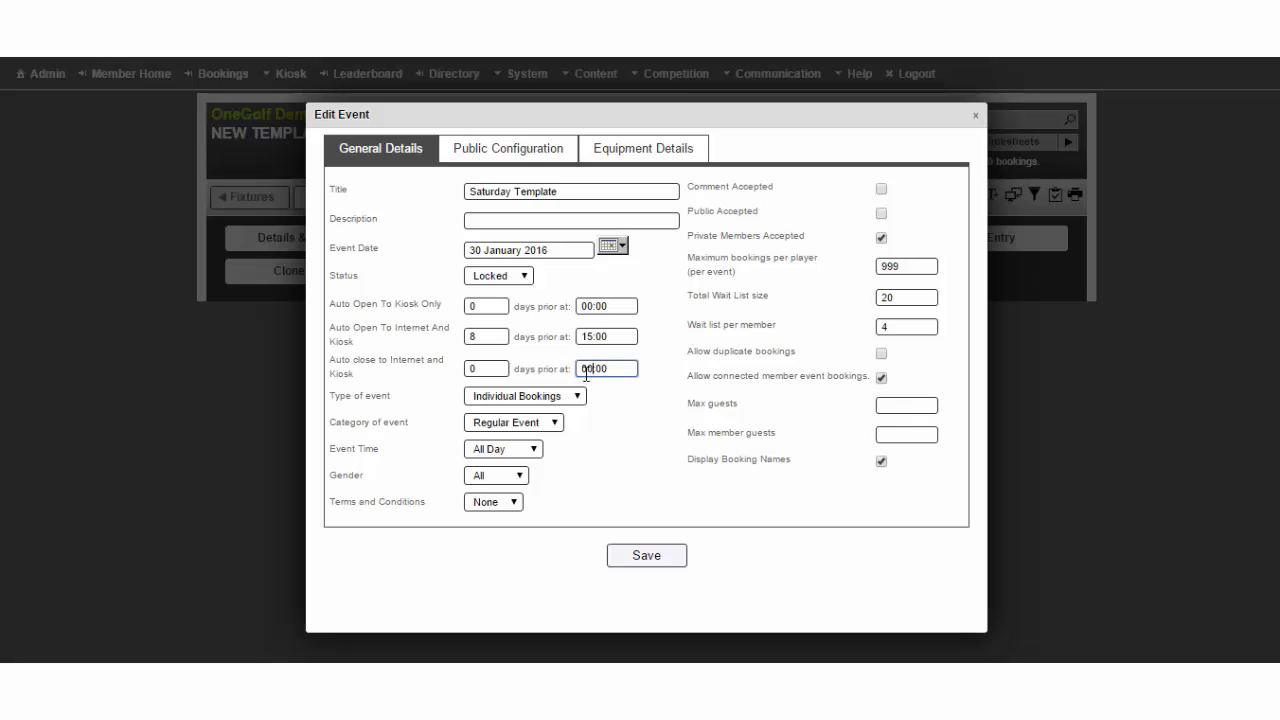
drag(586, 374, 566, 374)
text(6)
click(658, 390)
Set the maximum bookings per player to 4 and save the event details.
click(906, 266)
drag(906, 266, 872, 268)
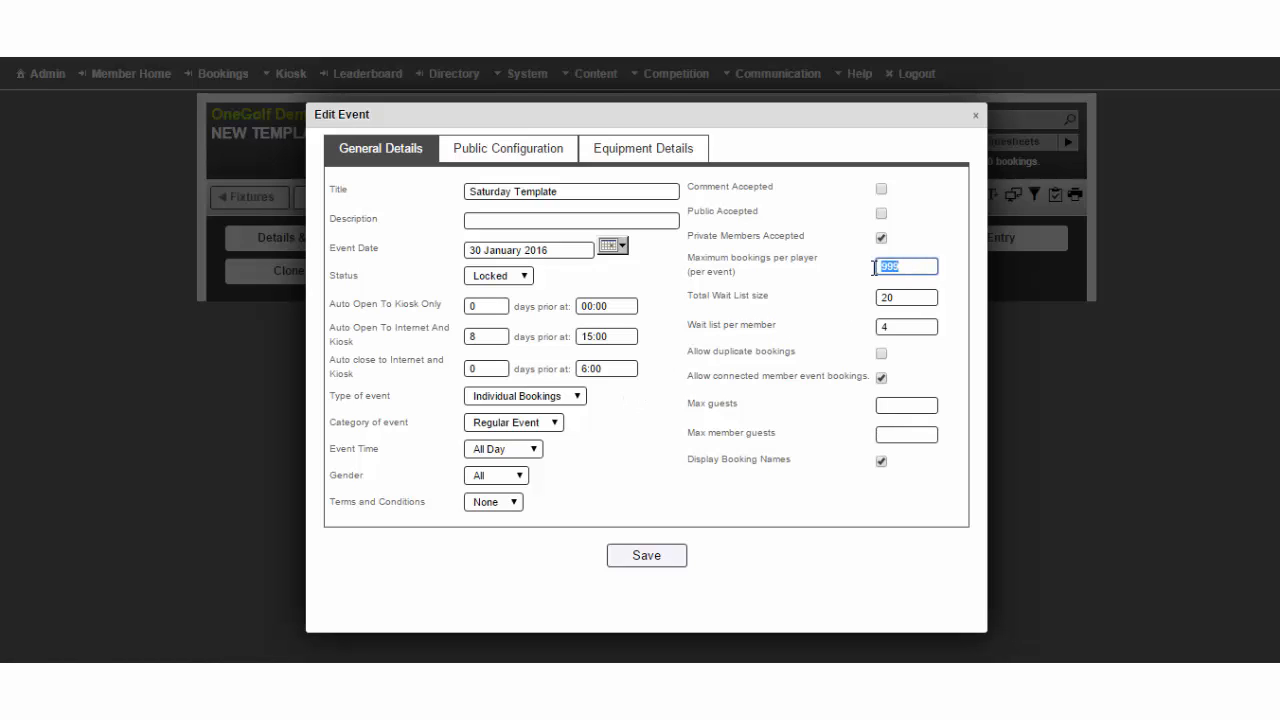
text(4)
click(647, 556)
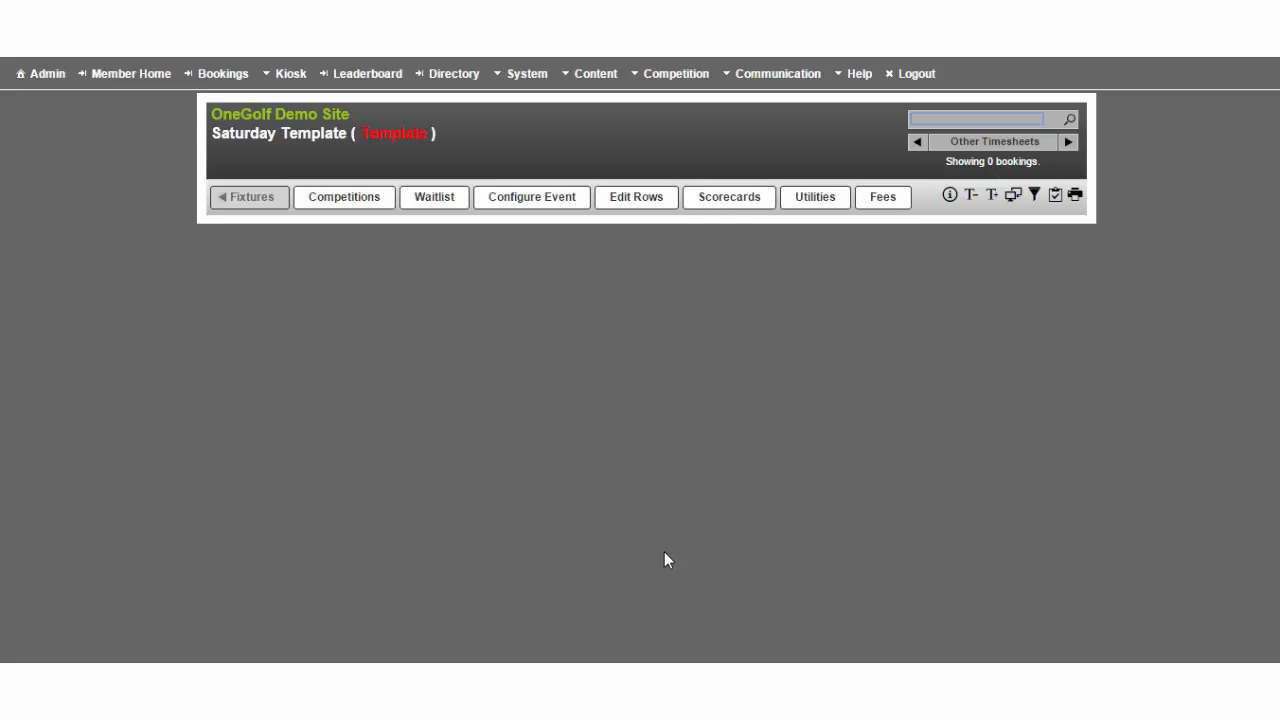
drag(352, 133, 211, 136)
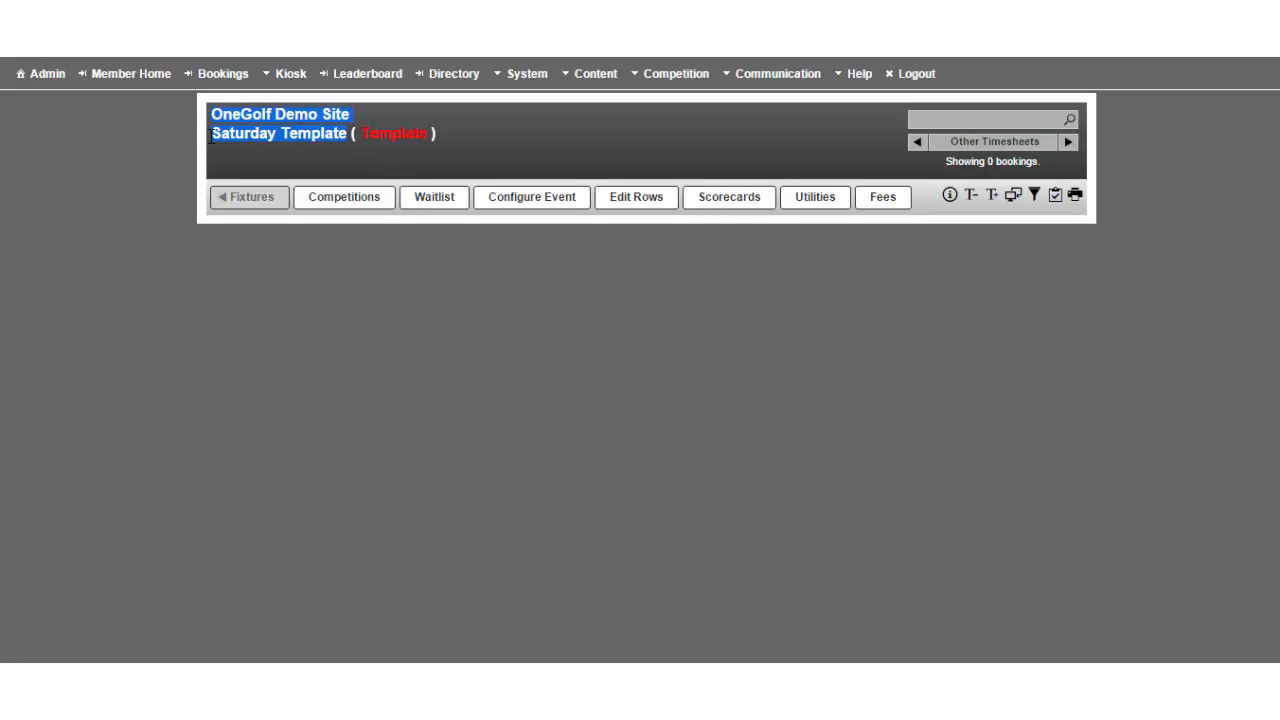
click(643, 300)
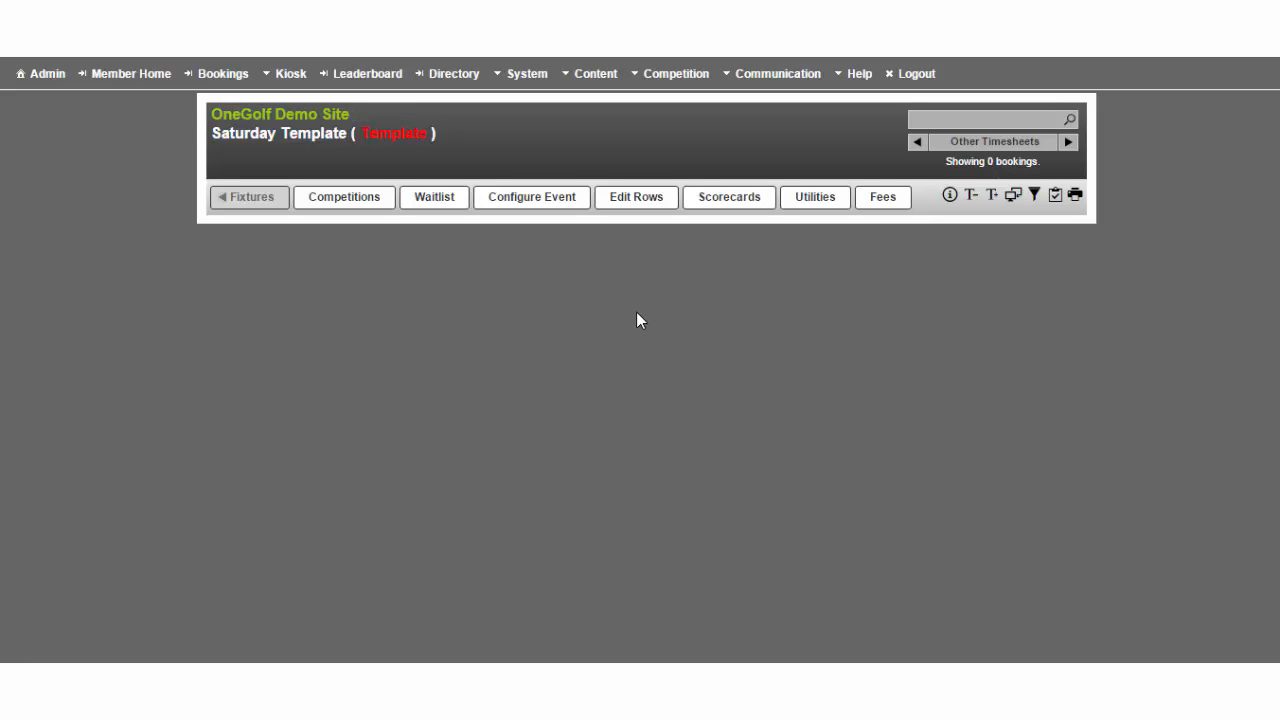
Add a booking group named 1st Tee with order 1 to the Saturday Template and save it.
click(537, 204)
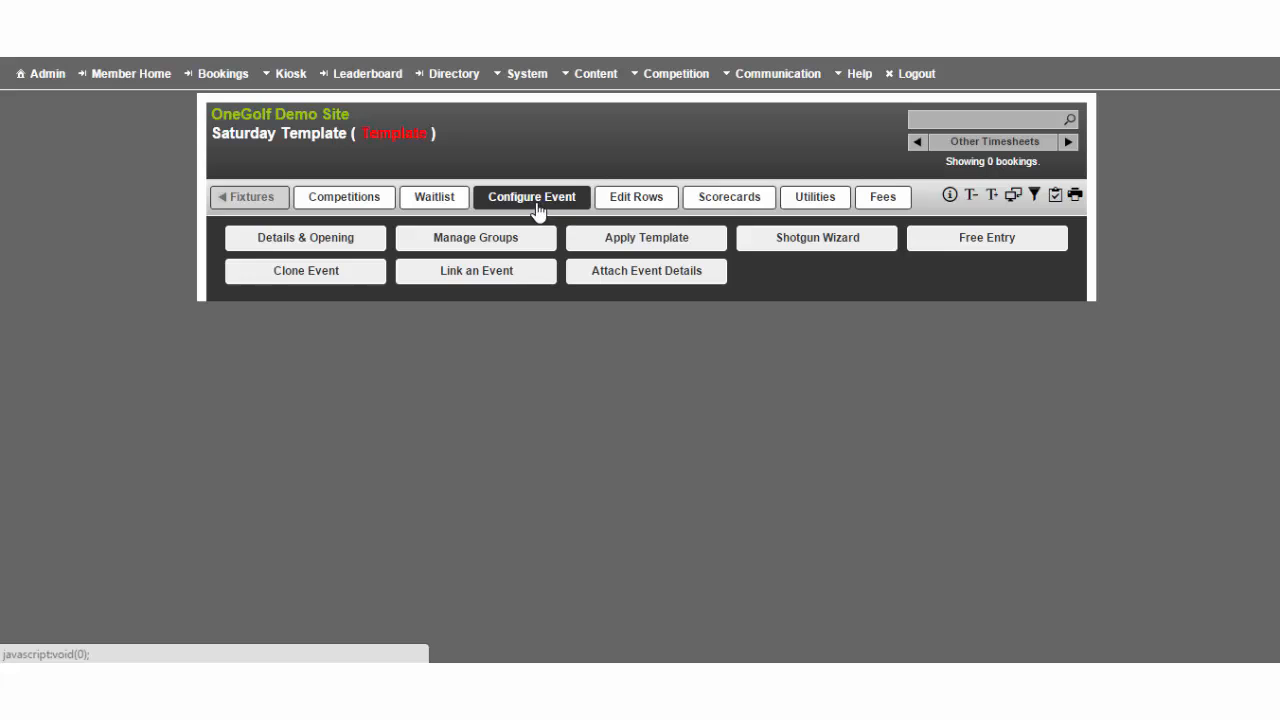
click(485, 243)
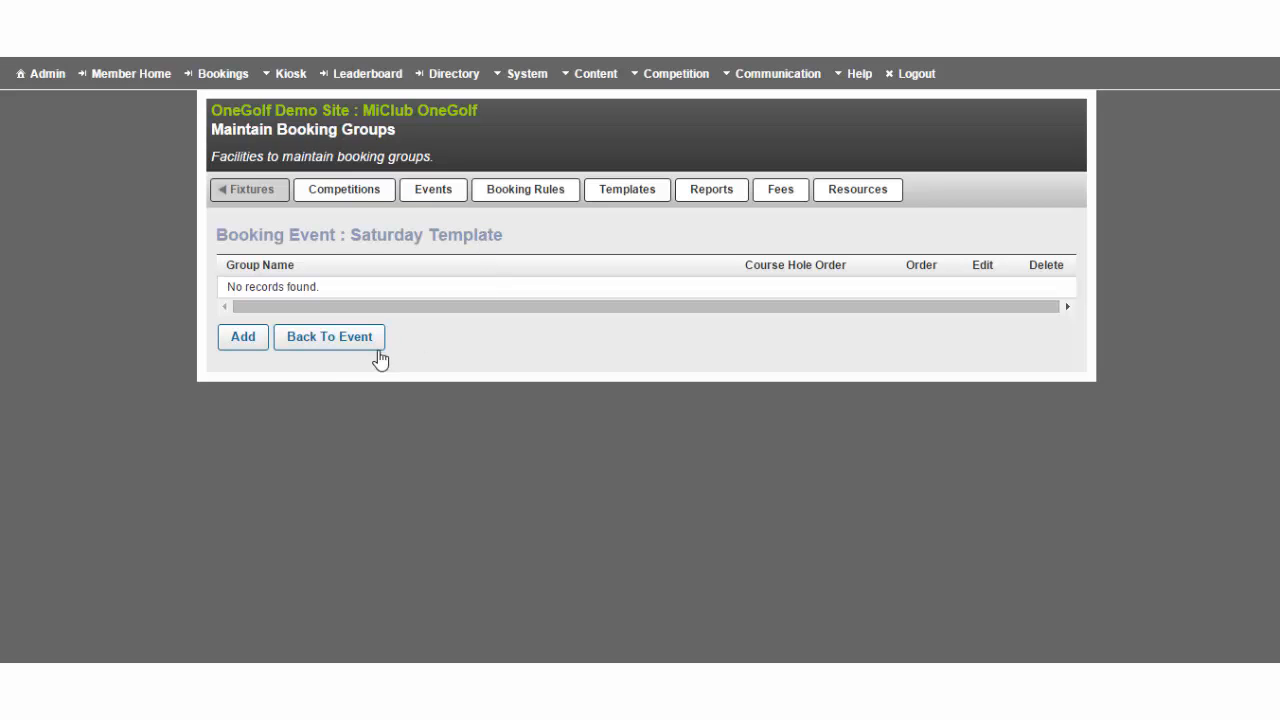
click(247, 345)
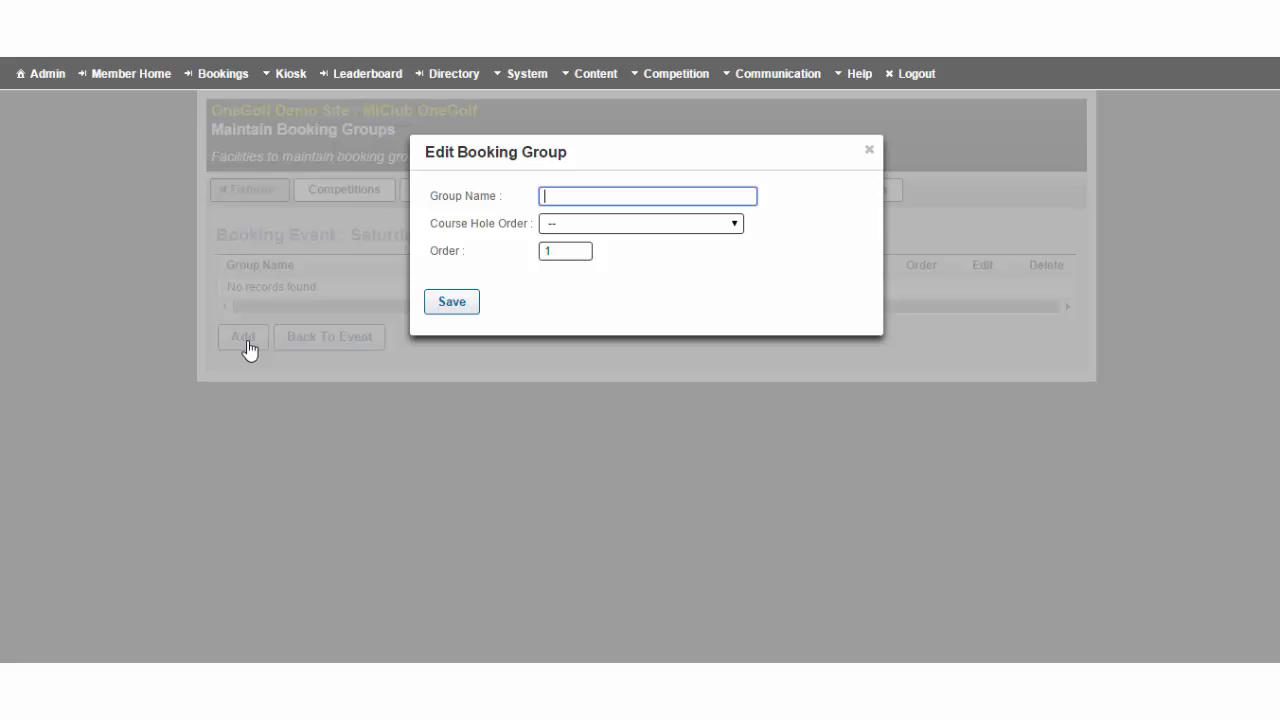
text(1st Tee)
click(452, 305)
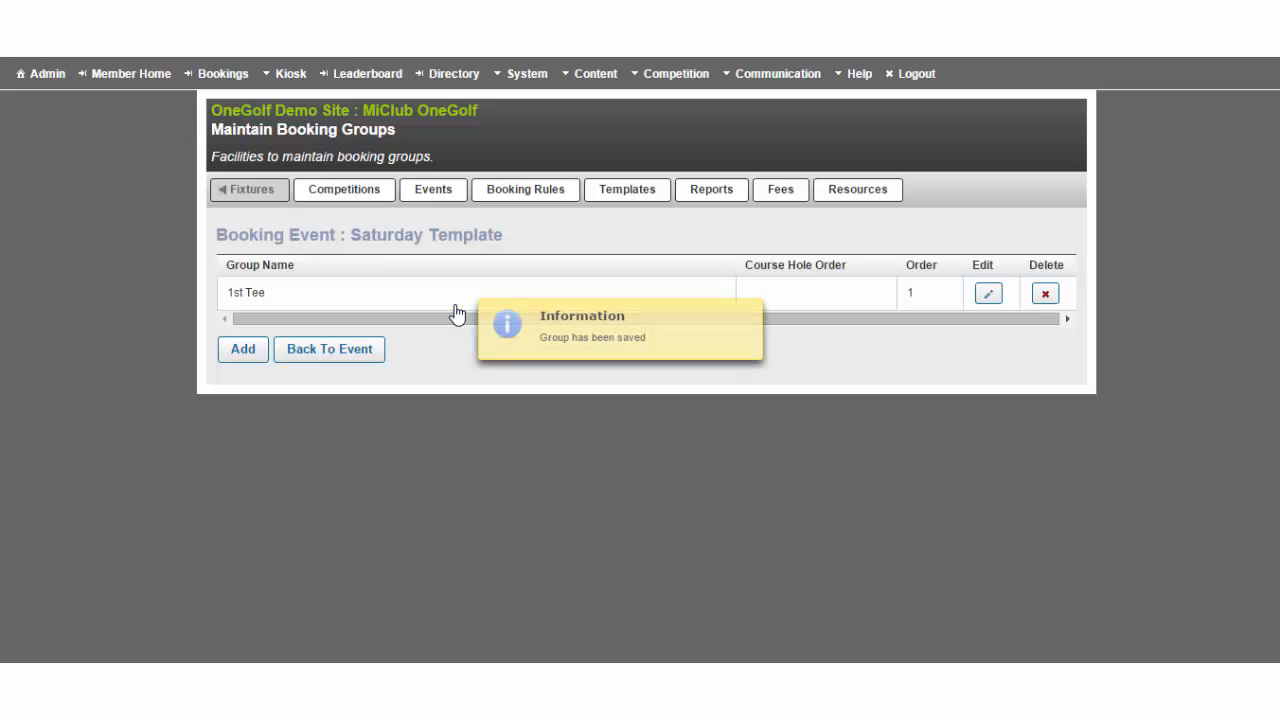
Add a booking group named 10th Tee with order 2 to the Saturday Template and save it.
click(223, 358)
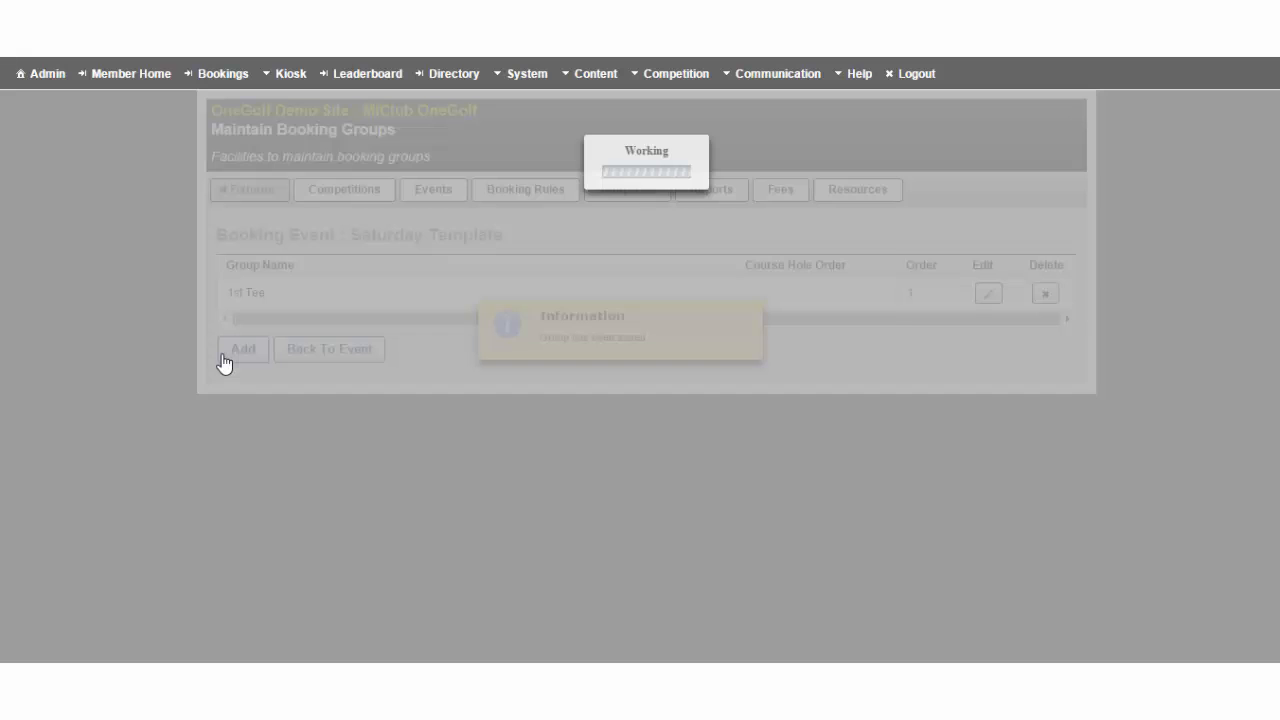
text(10t)
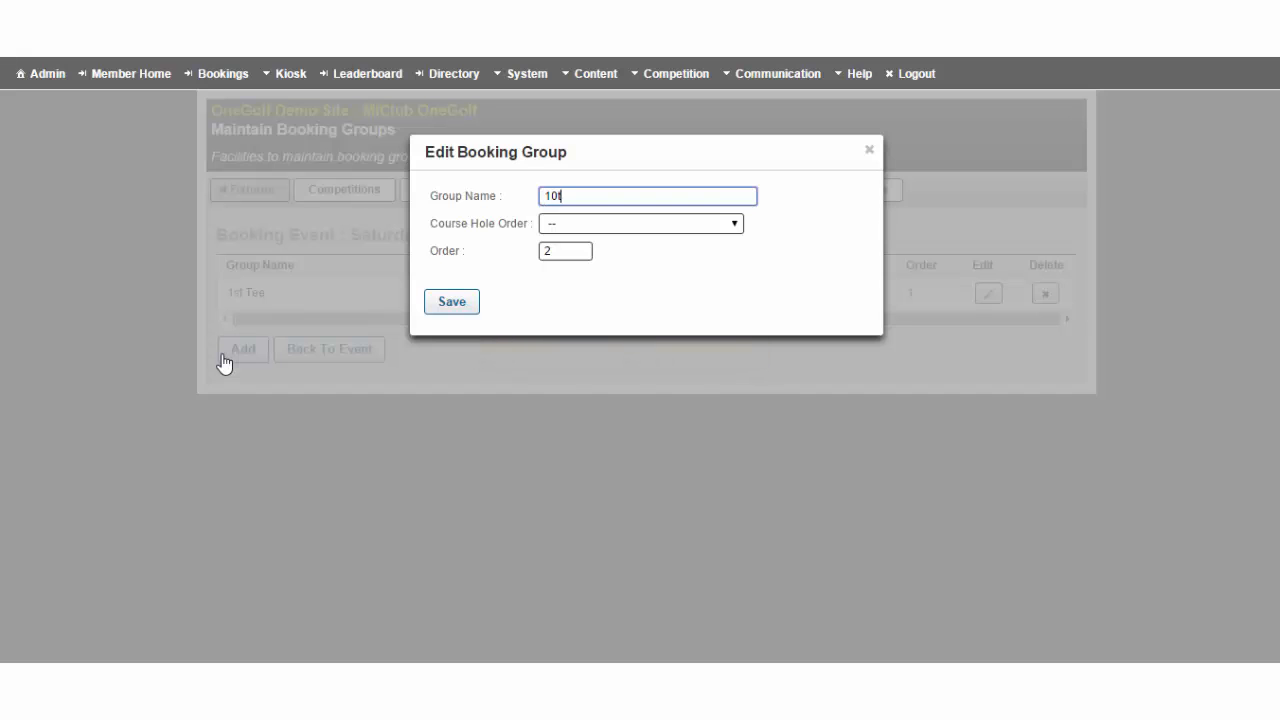
text(h Tee)
click(449, 310)
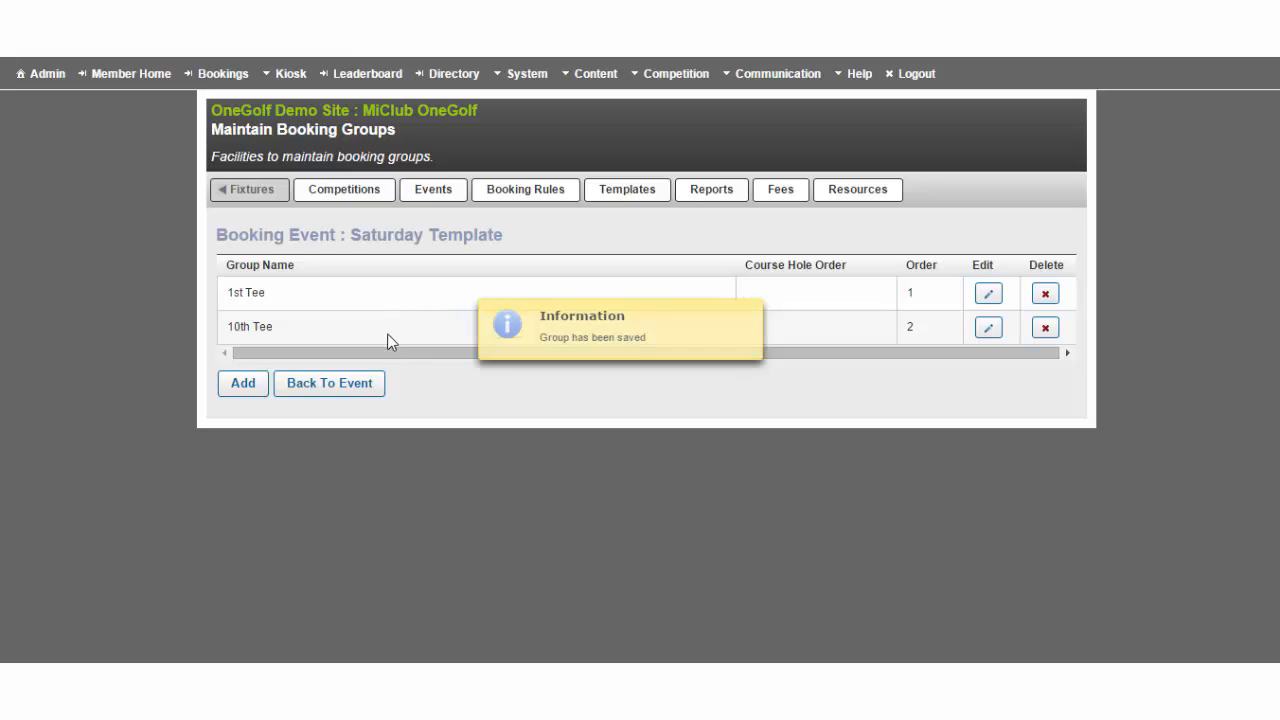
Return to the template's timesheet and start adding booking rows with a start time of 08:00.
click(343, 385)
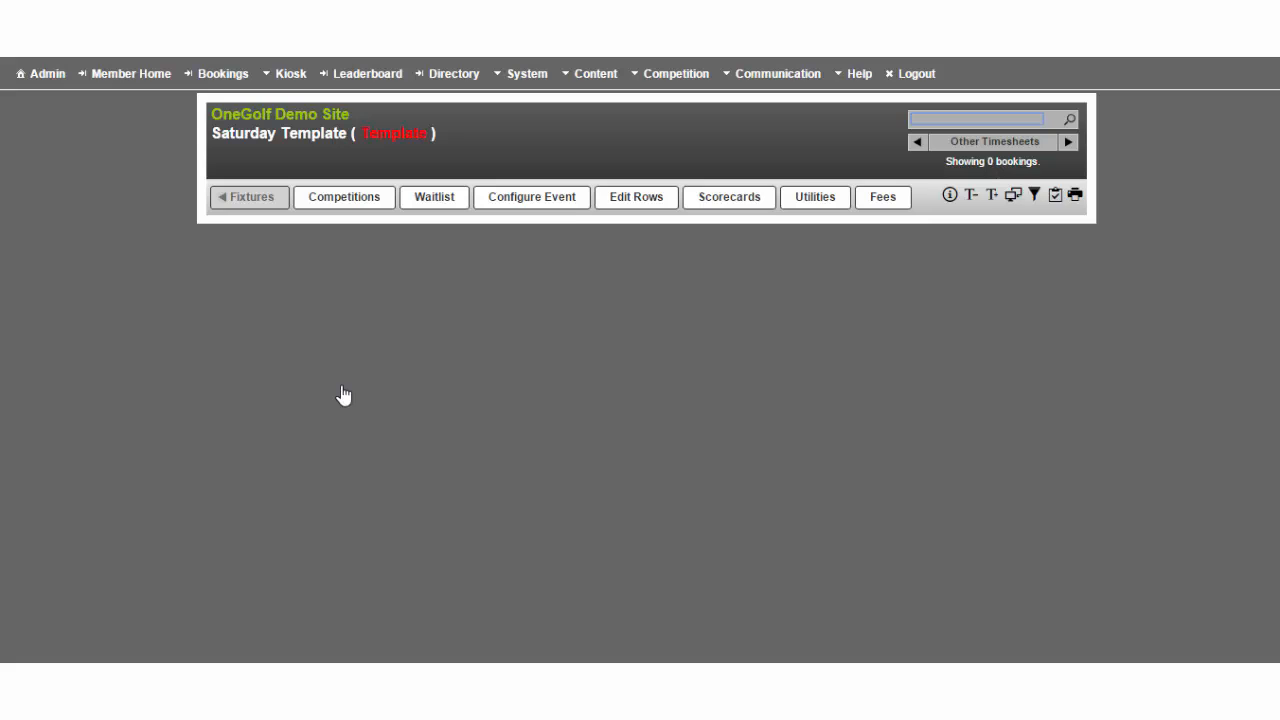
click(632, 203)
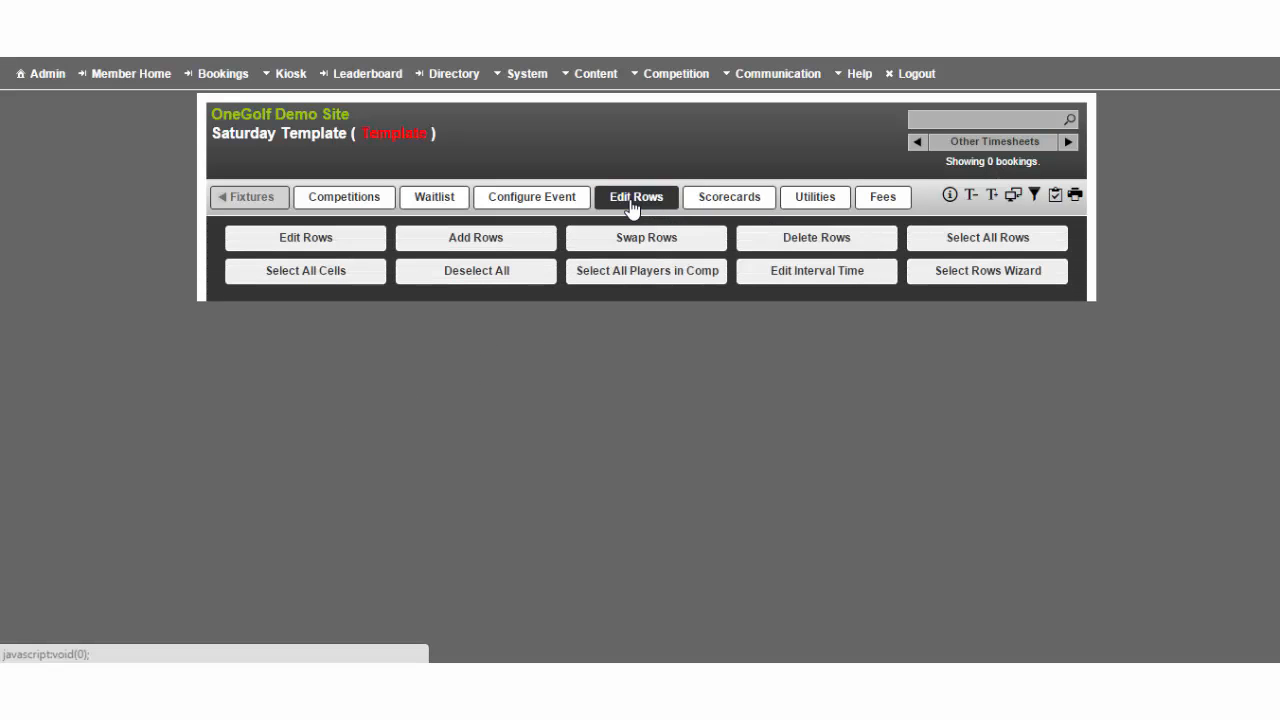
click(514, 245)
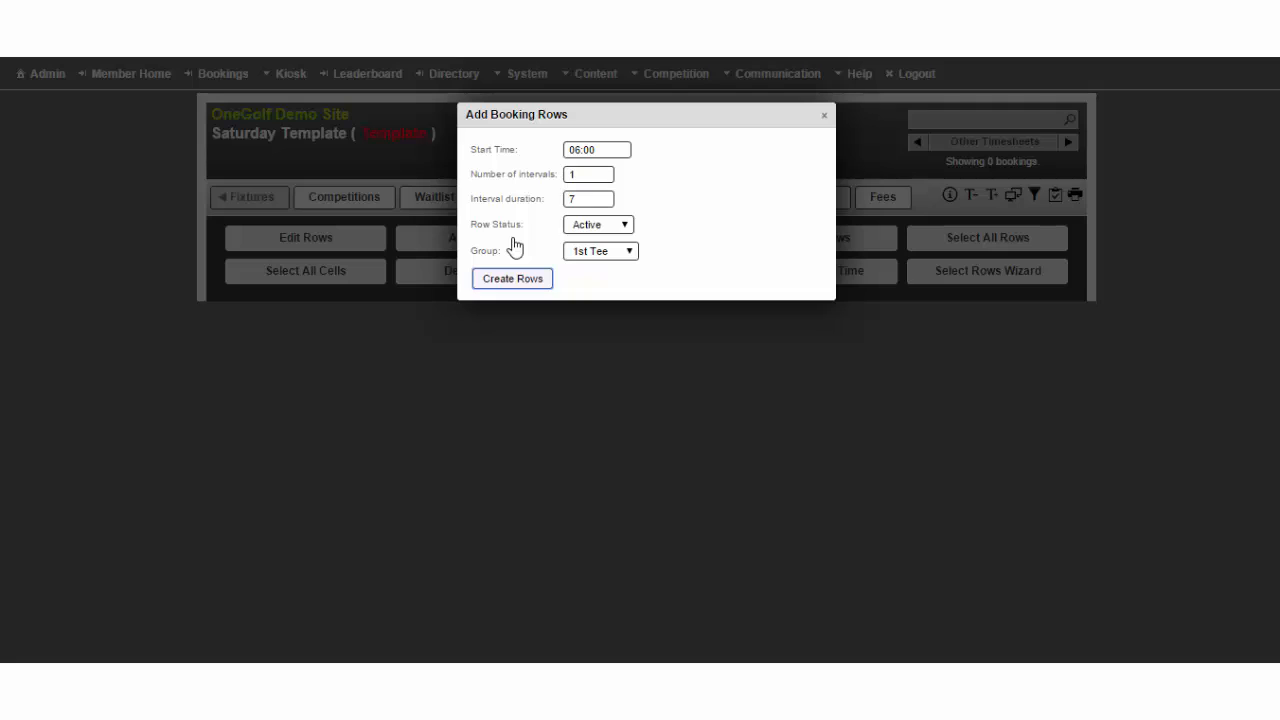
click(578, 151)
key(BackSpace)
text(8)
Set 10 intervals with an interval duration of 10 and create the active rows for the 1st Tee group.
drag(601, 174, 554, 173)
text(10)
click(590, 198)
drag(556, 199, 554, 199)
text(10)
click(540, 278)
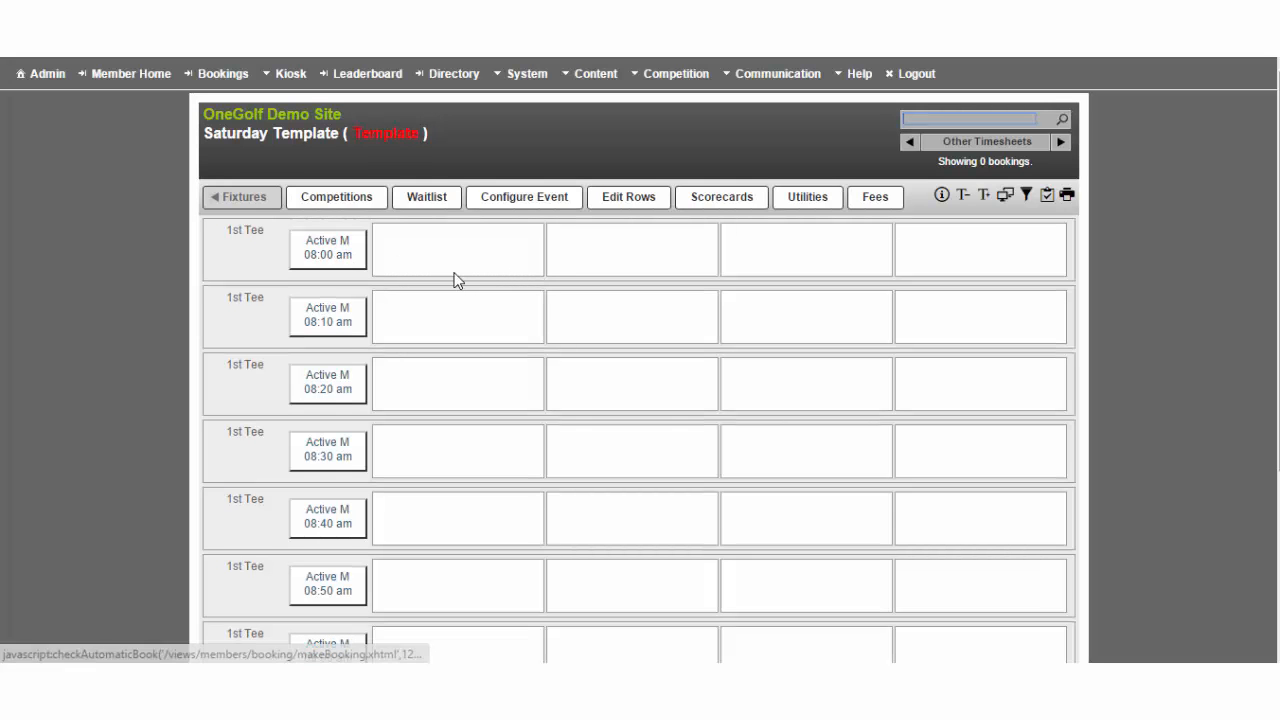
scroll(455, 280, down, 3)
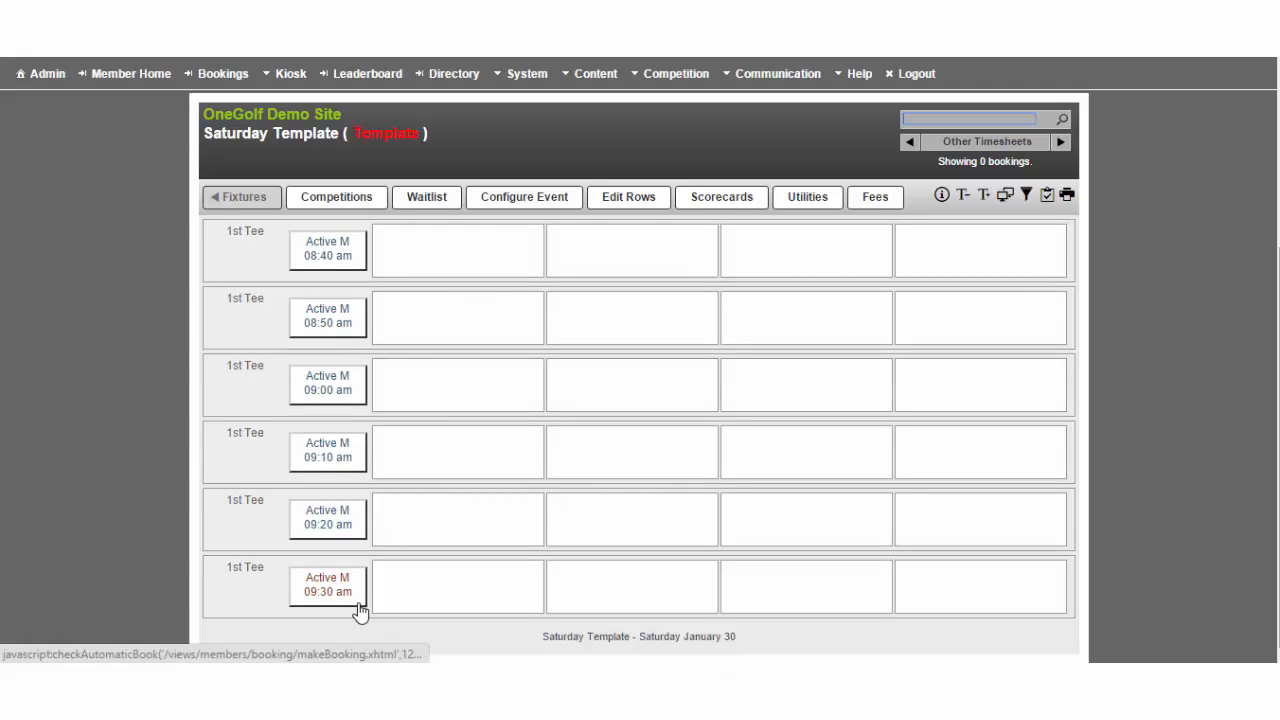
click(359, 603)
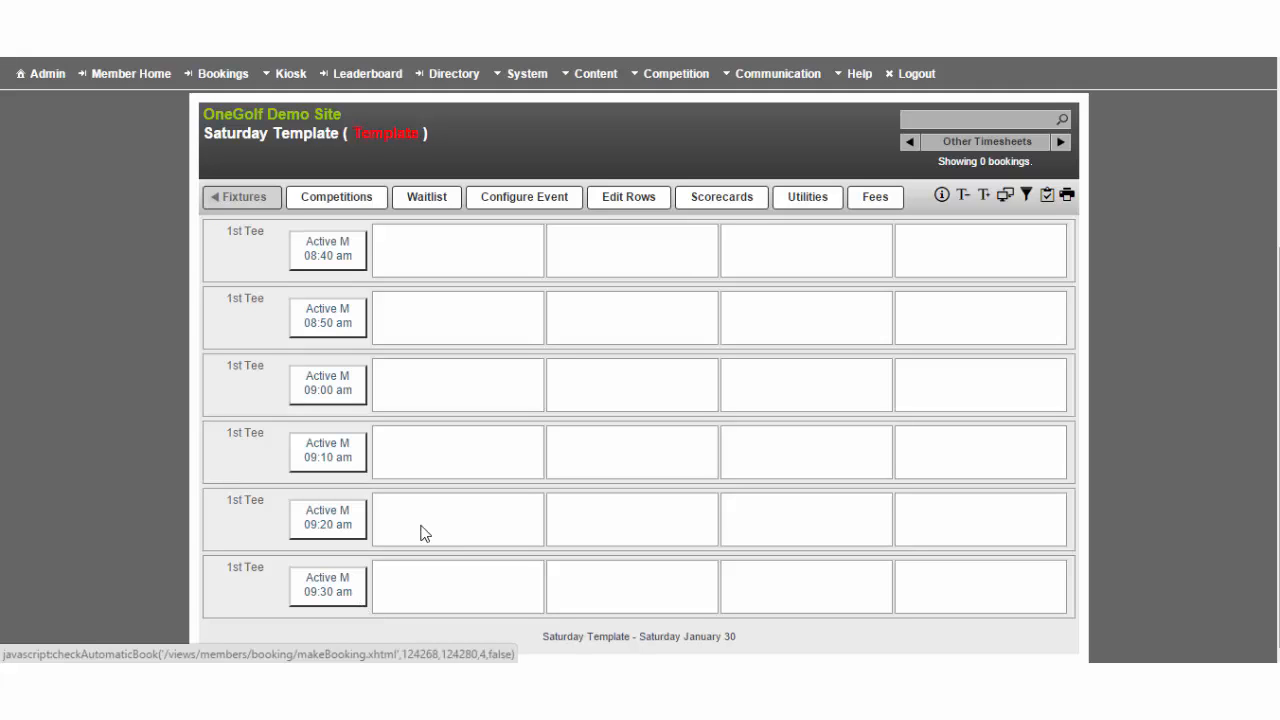
Start another set of booking rows from 08:00 with 10 intervals and an interval duration of 10.
click(634, 199)
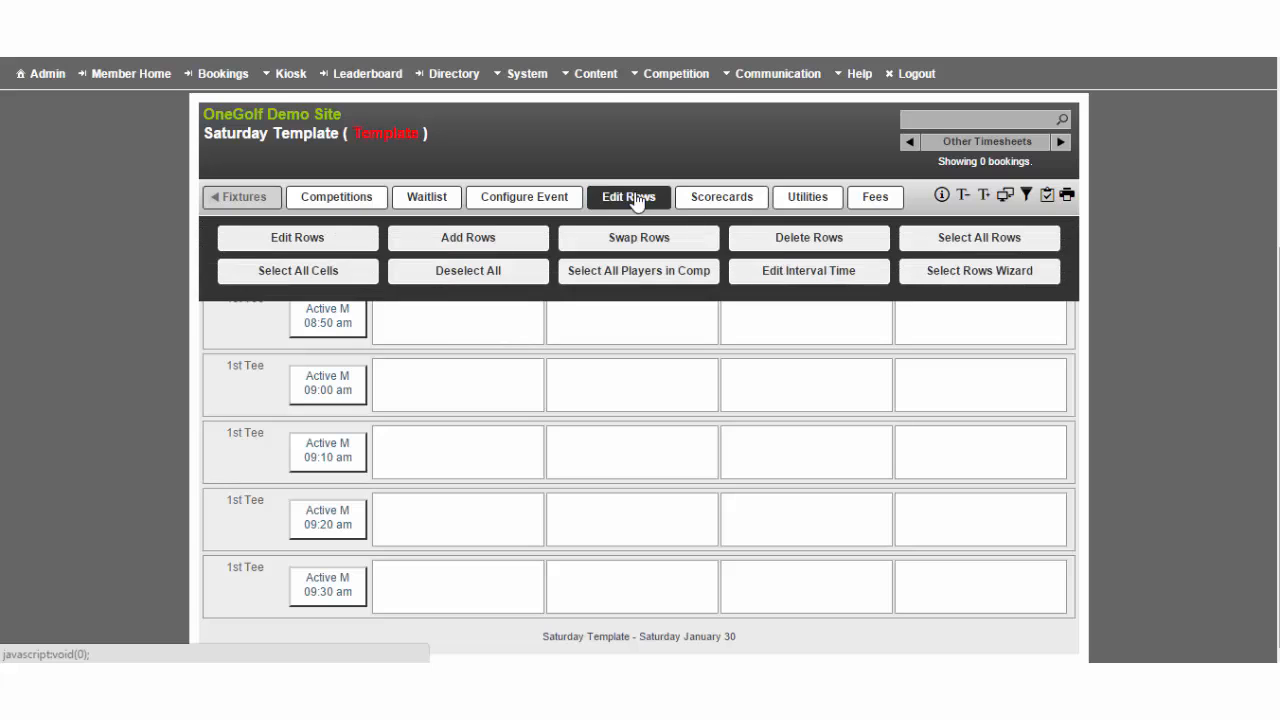
click(496, 245)
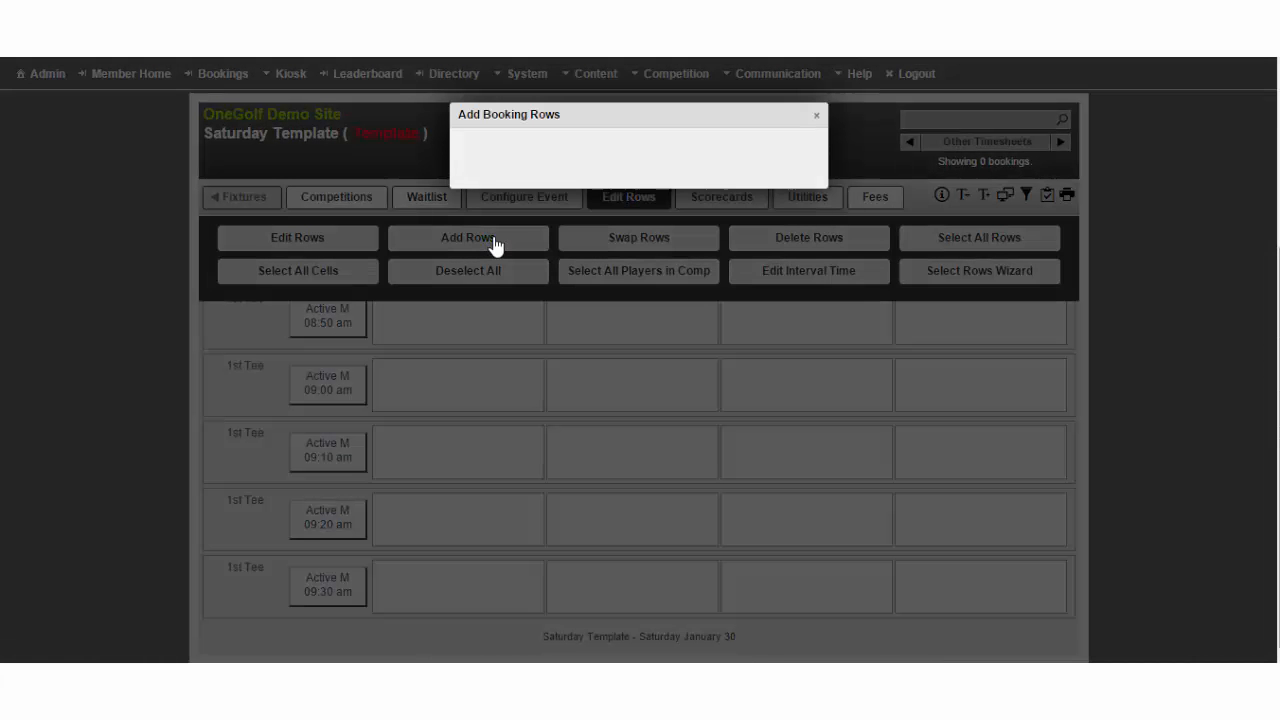
click(579, 151)
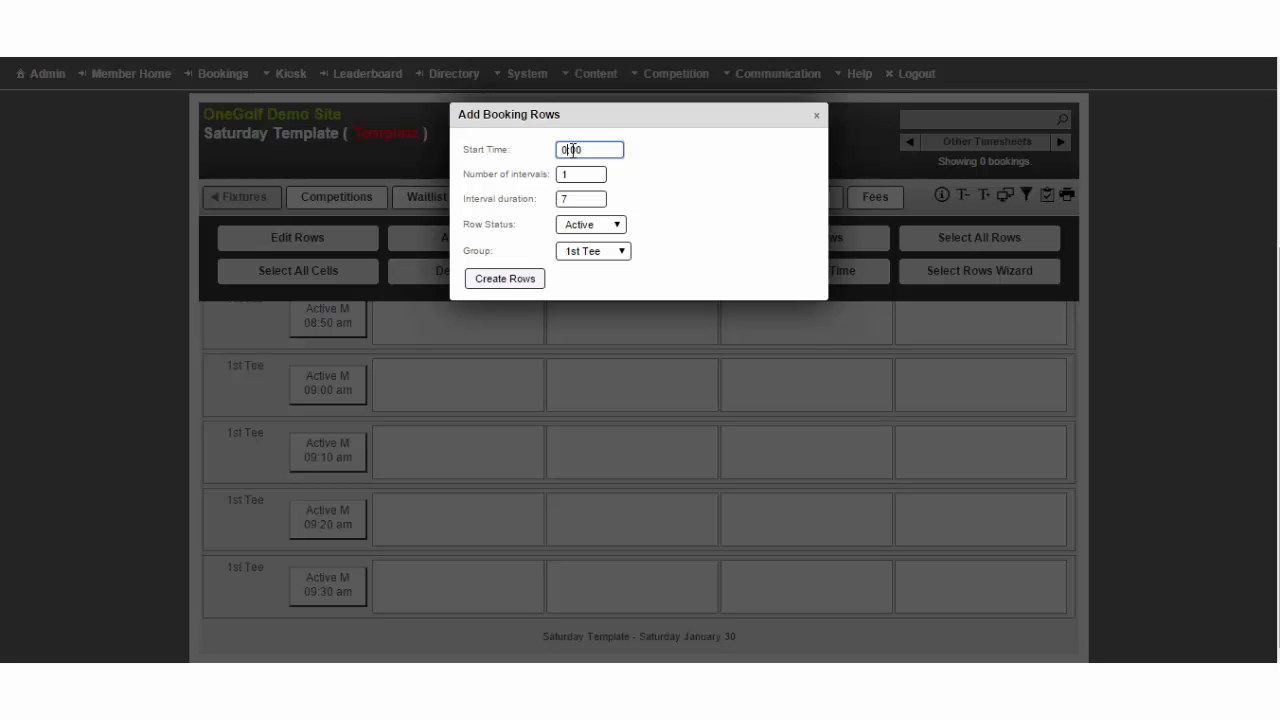
text(8)
drag(584, 175, 537, 176)
text(1)
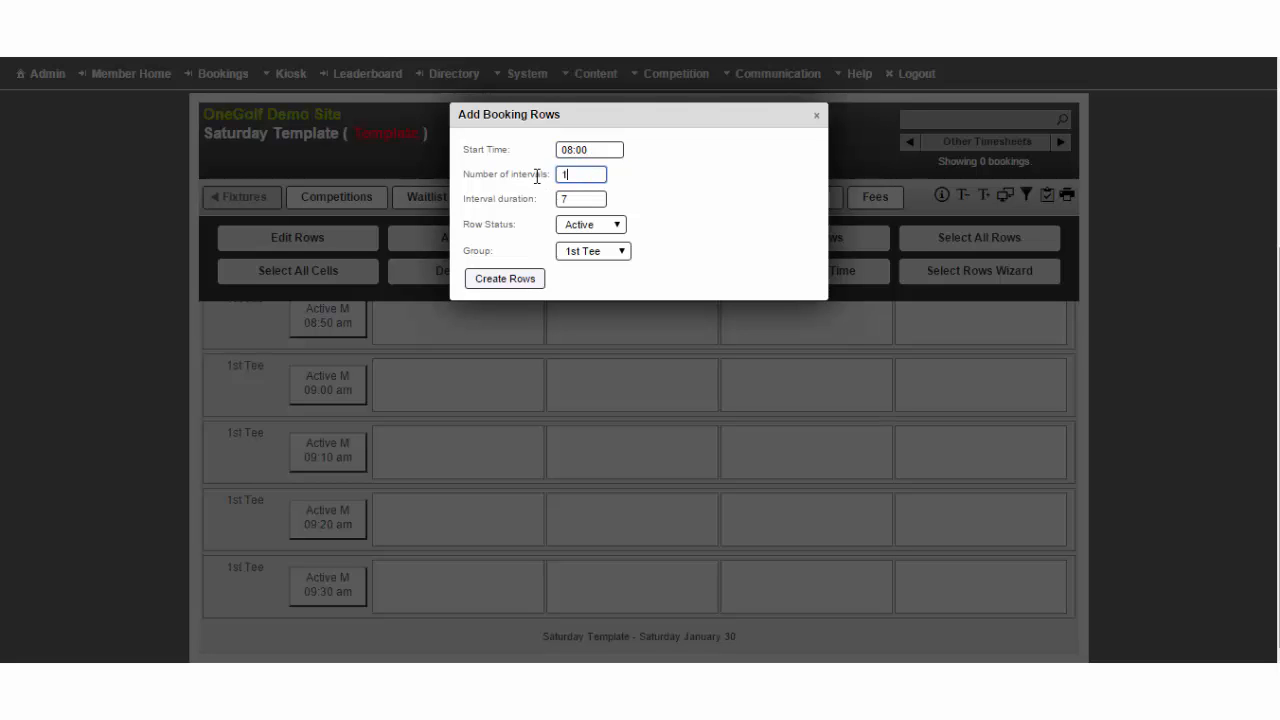
text(0)
drag(570, 199, 546, 199)
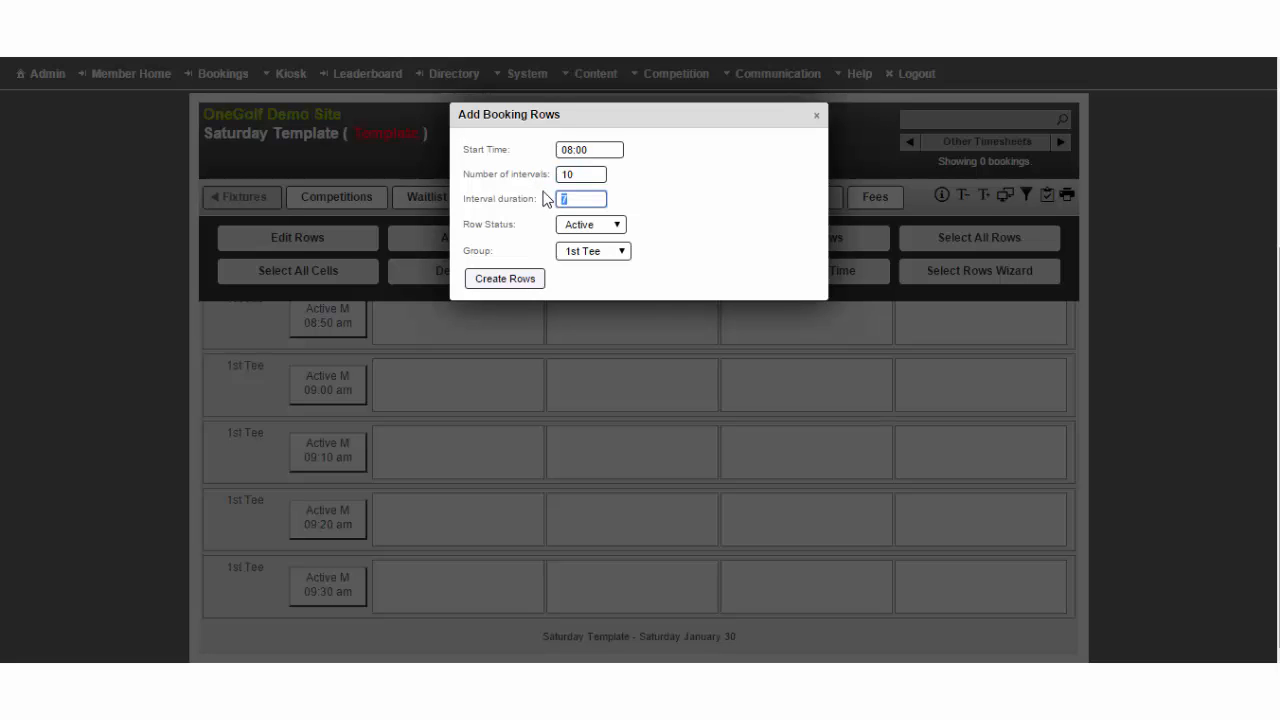
text(10)
Assign the new set of rows to the 10th Tee group, create them and review the timesheet.
click(622, 253)
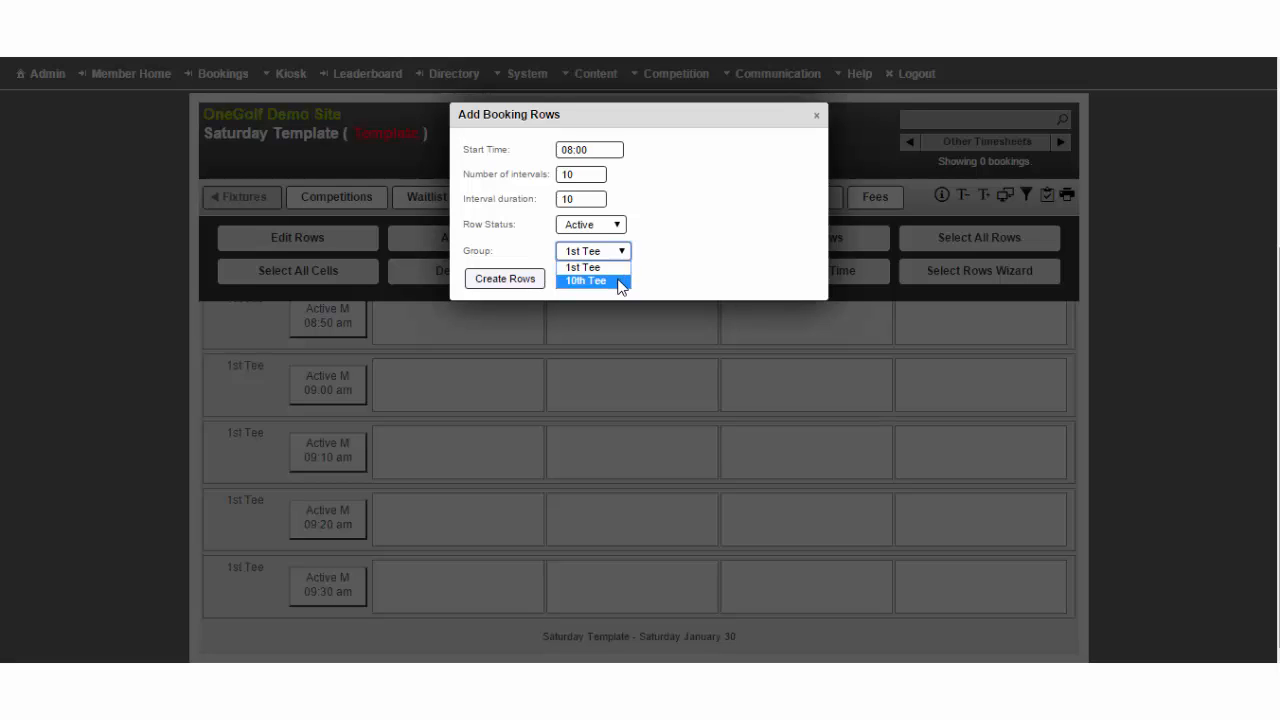
click(620, 282)
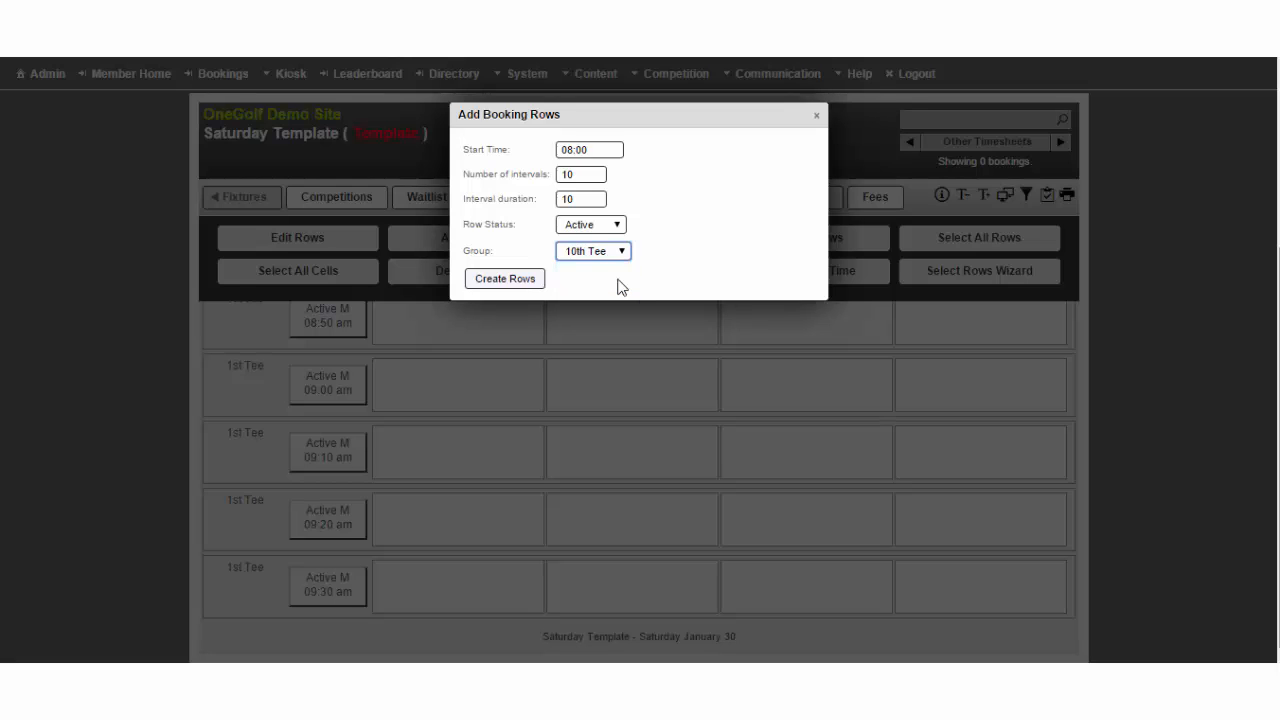
click(530, 282)
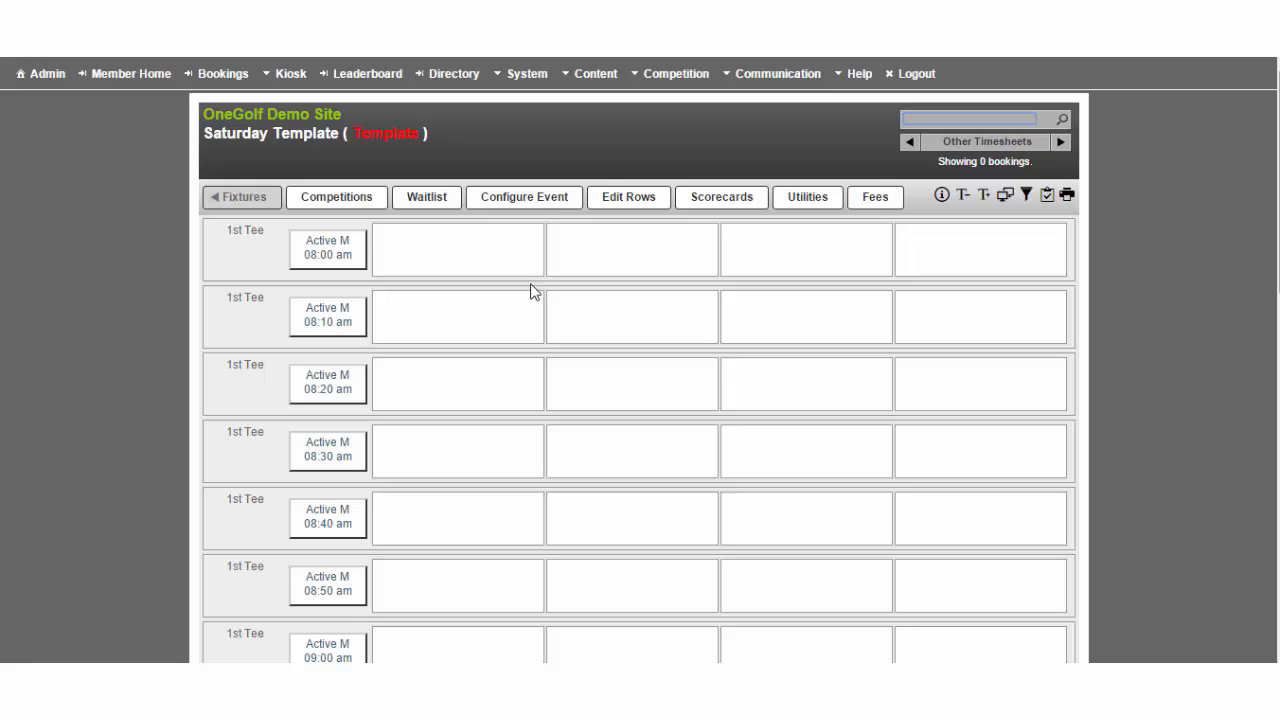
scroll(205, 257, down, 1)
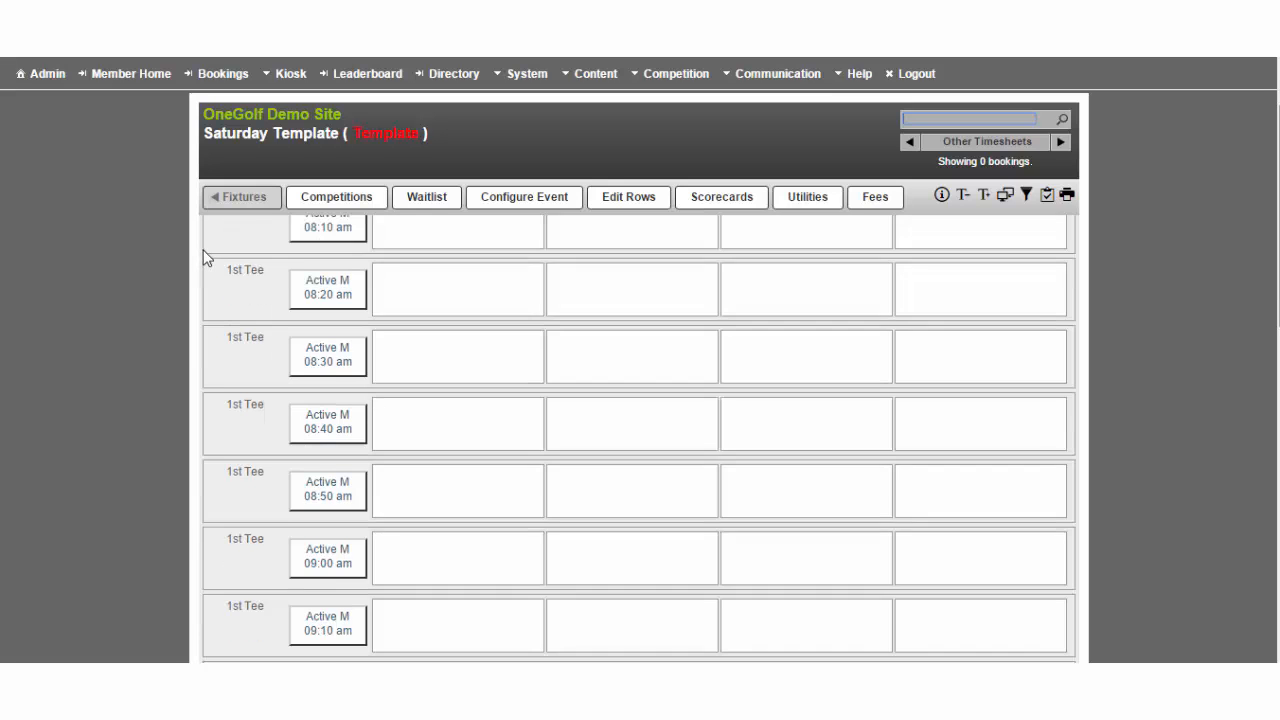
scroll(205, 257, down, 5)
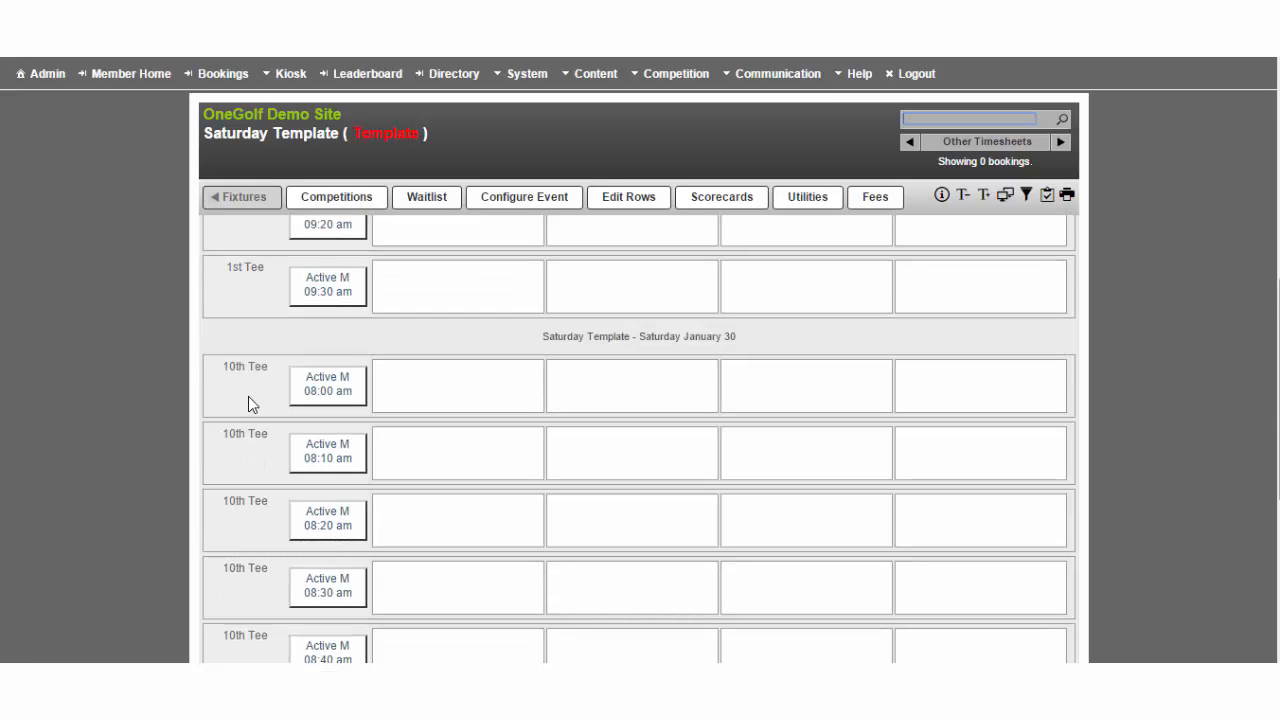
scroll(248, 396, down, 5)
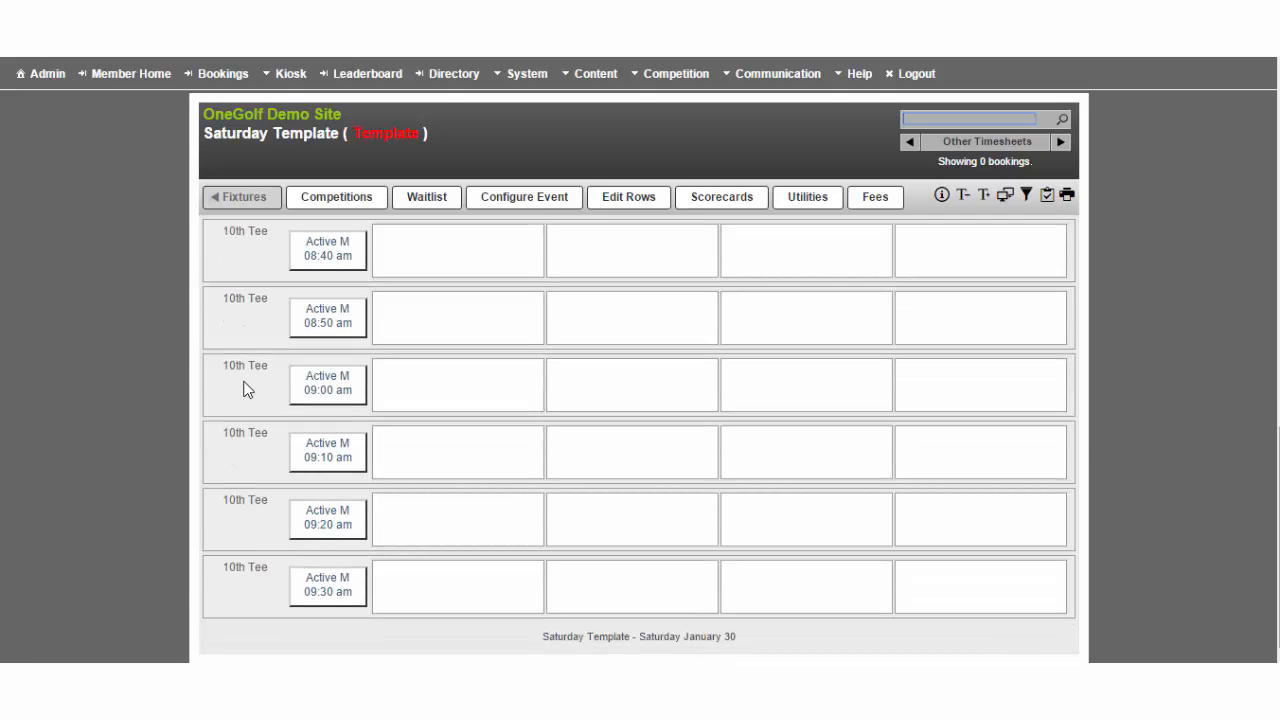
click(178, 340)
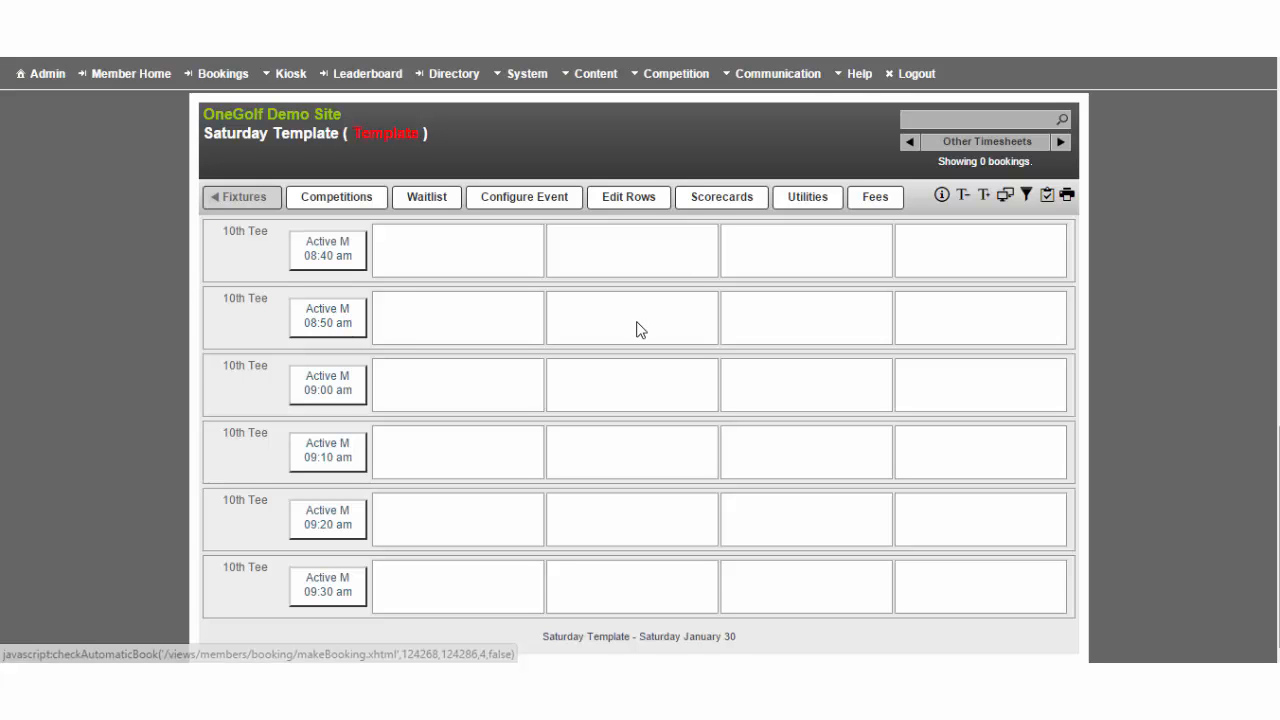
Select the 1st Tee rows from 08:00 to 08:20 and allow visitors on them in the row details.
scroll(1166, 362, up, 1)
scroll(1166, 369, up, 10)
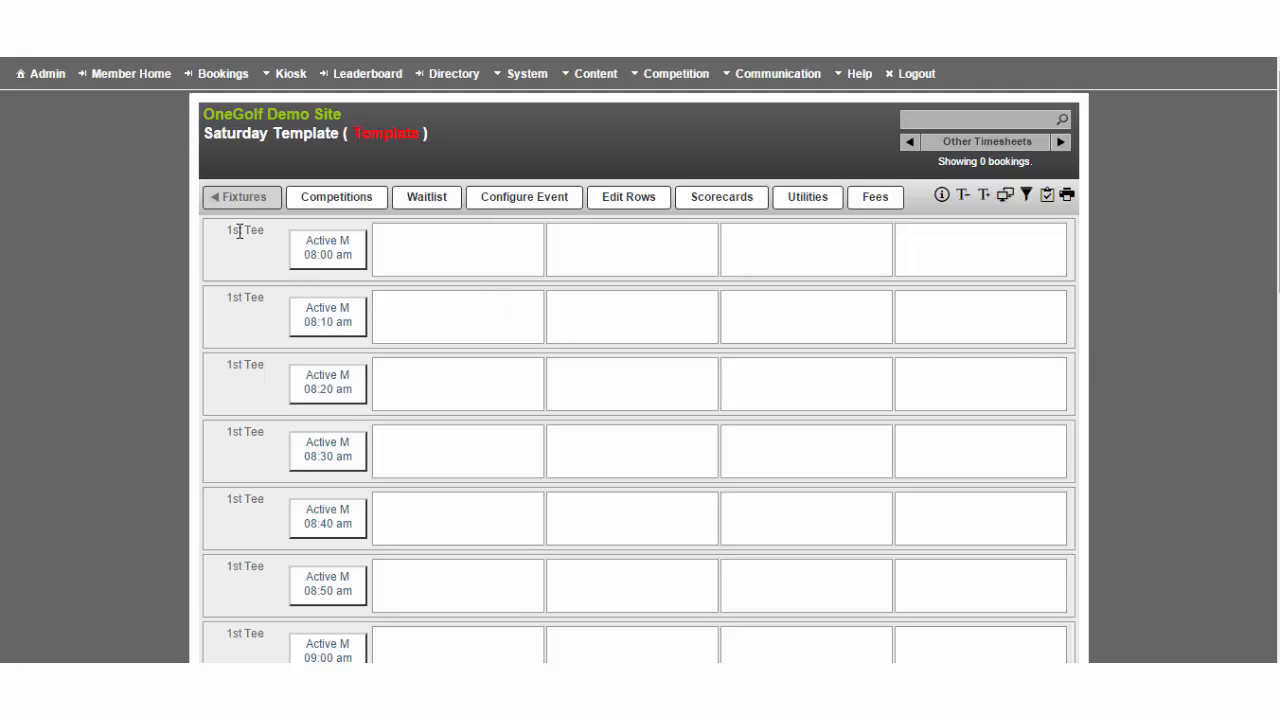
drag(239, 231, 245, 365)
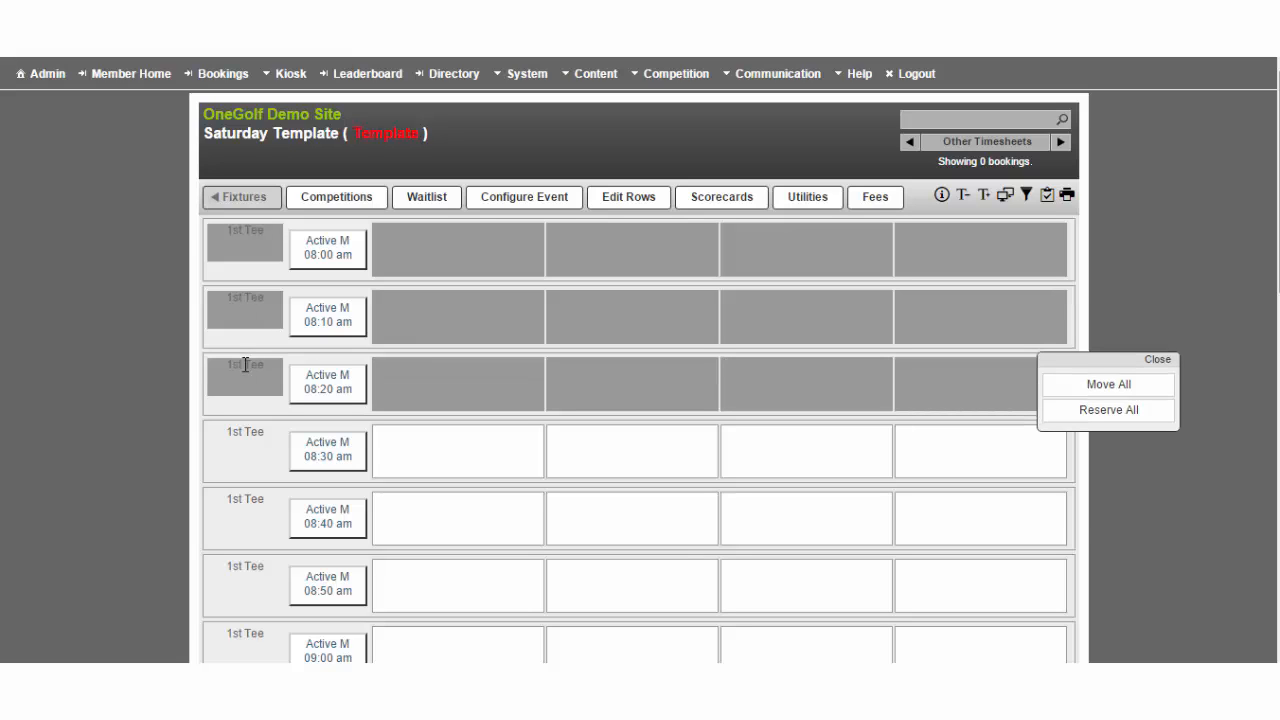
click(638, 200)
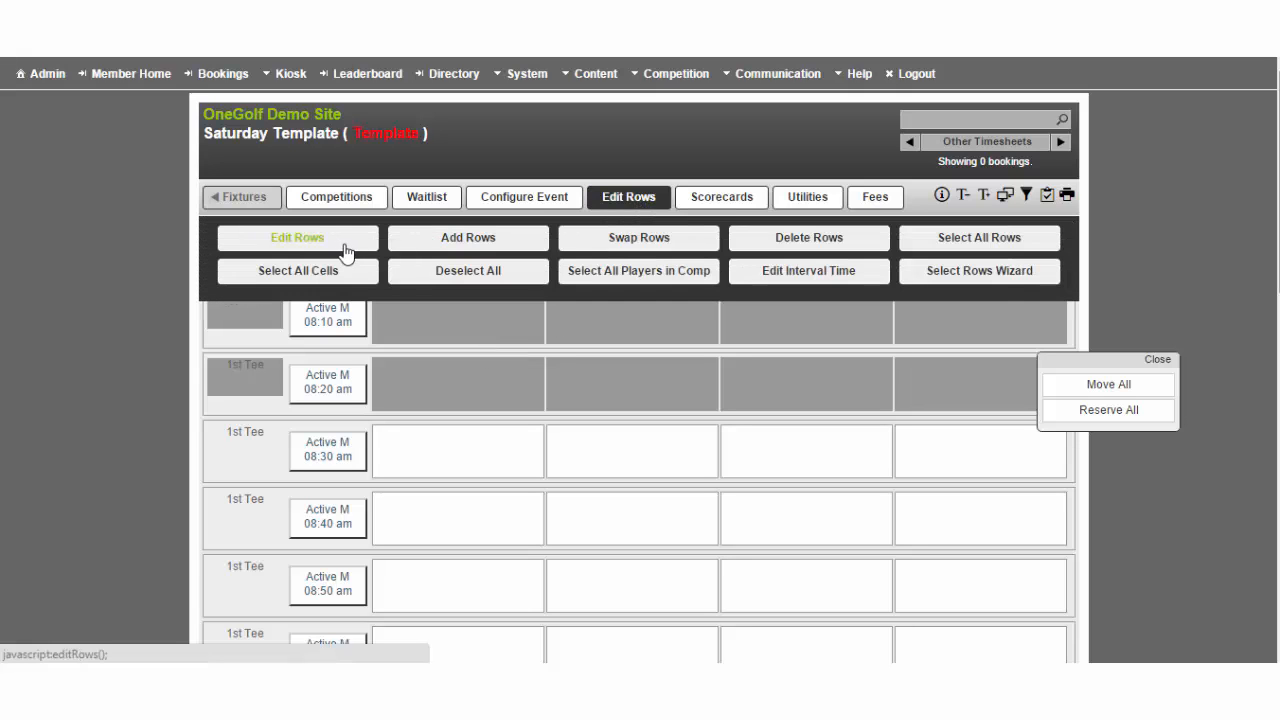
click(314, 245)
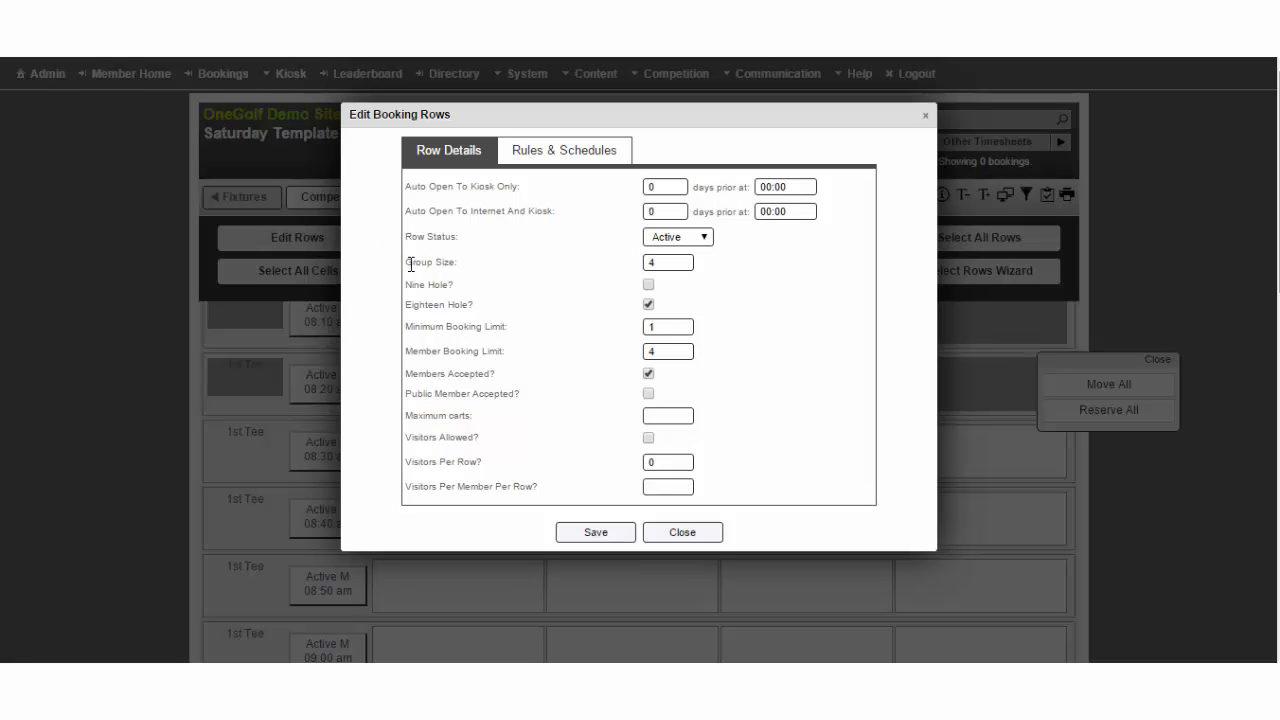
drag(406, 262, 453, 286)
click(407, 437)
drag(407, 437, 481, 444)
click(650, 439)
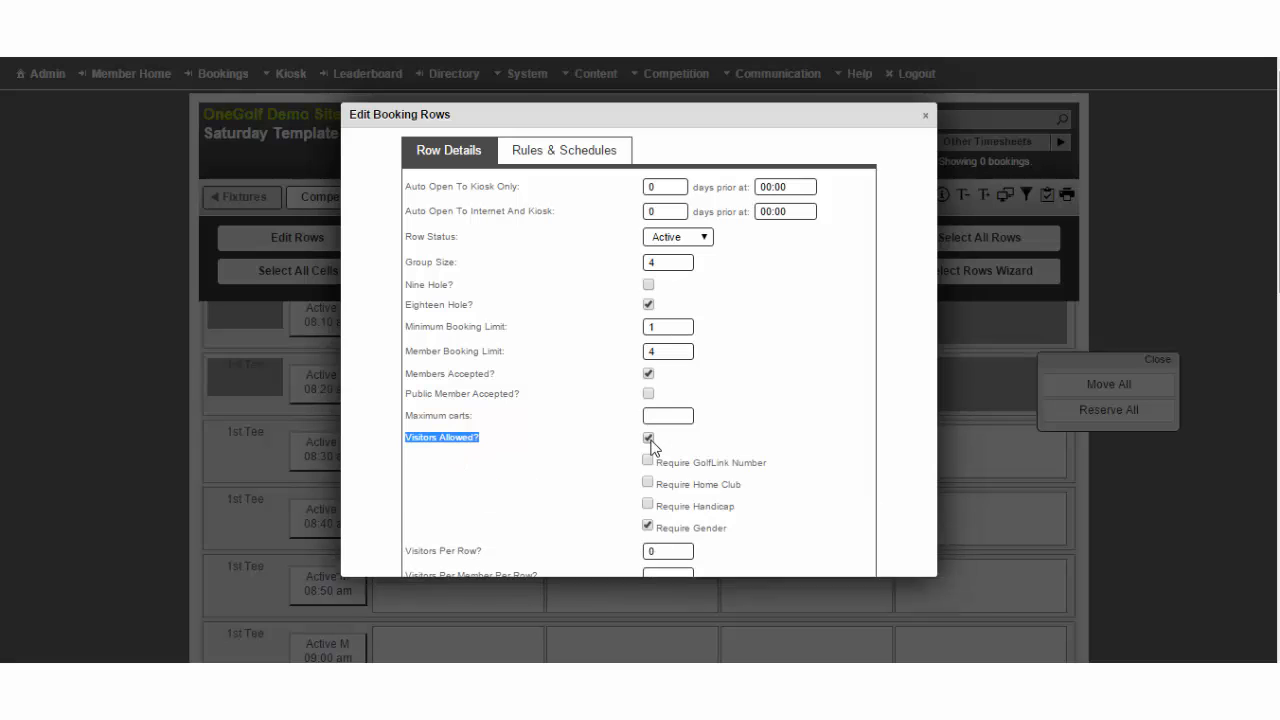
click(799, 481)
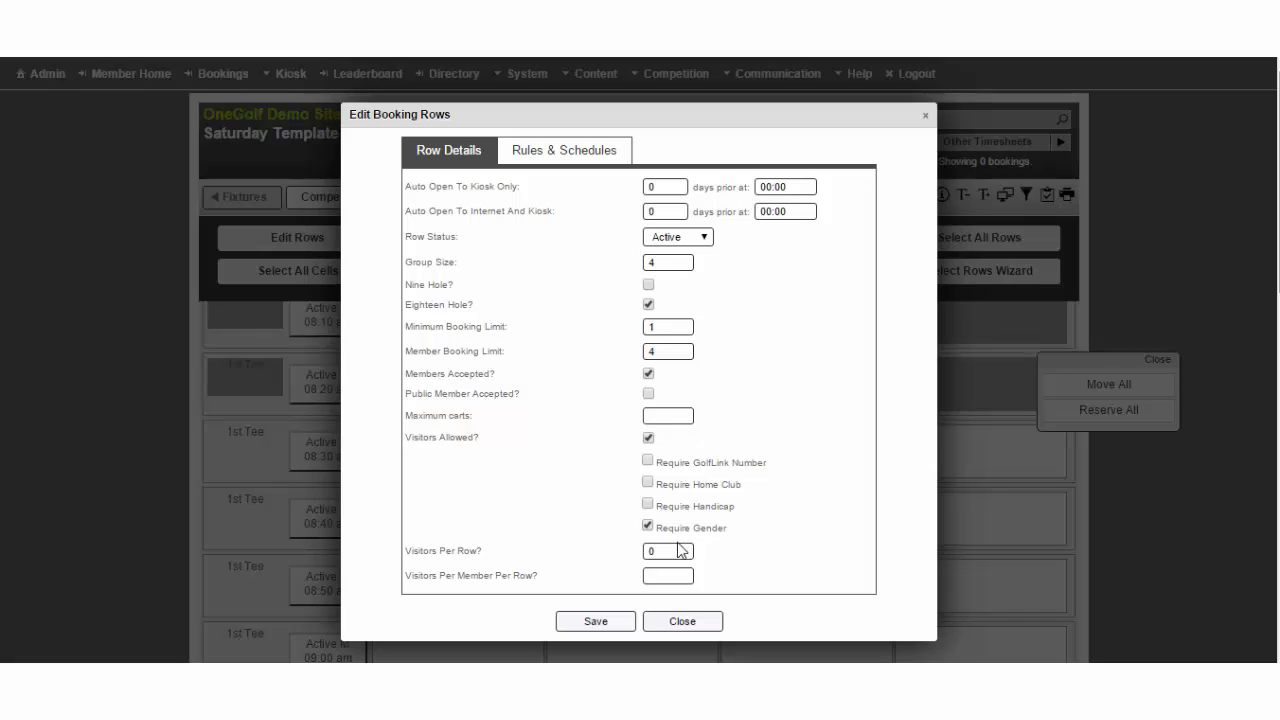
Set visitors per row to 3 and visitors per member per row to 3, and save the selected rows.
drag(662, 552, 639, 553)
text(3)
click(668, 577)
text(3)
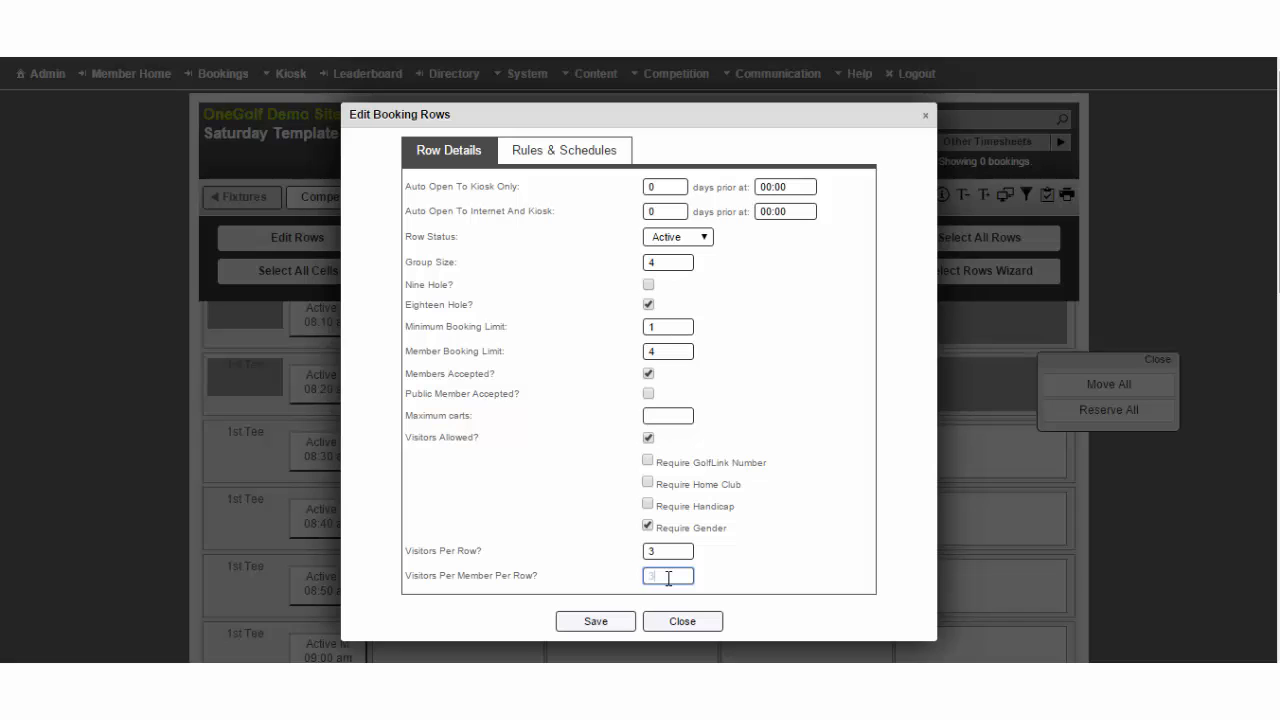
click(608, 622)
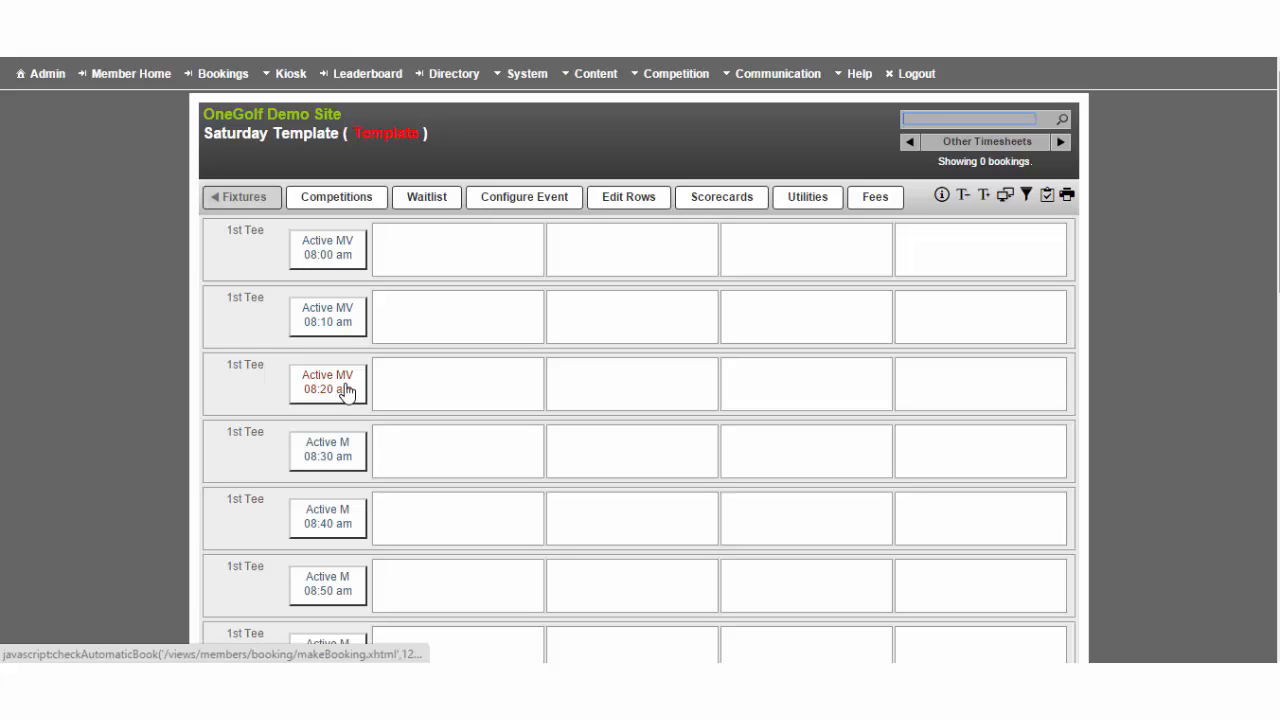
click(346, 457)
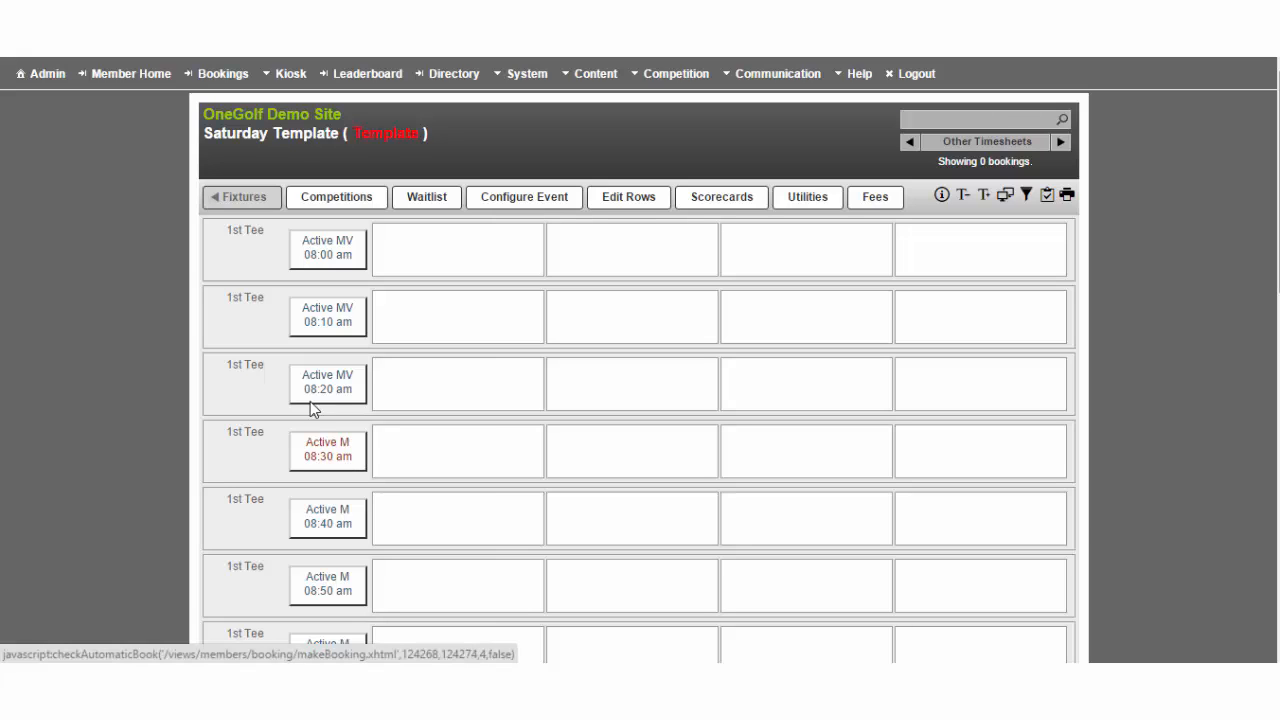
Select the 1st Tee rows from 08:00 to 08:20 and open their booking rules and schedules for editing.
click(245, 248)
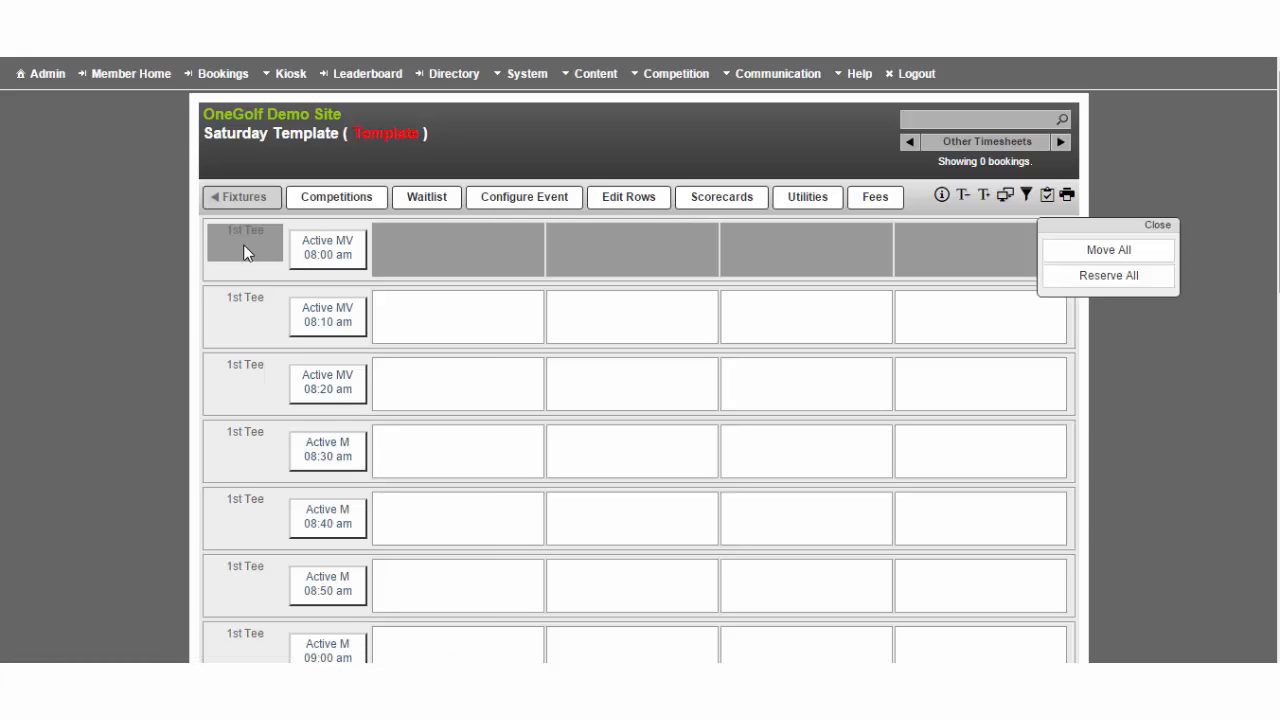
click(240, 322)
click(233, 383)
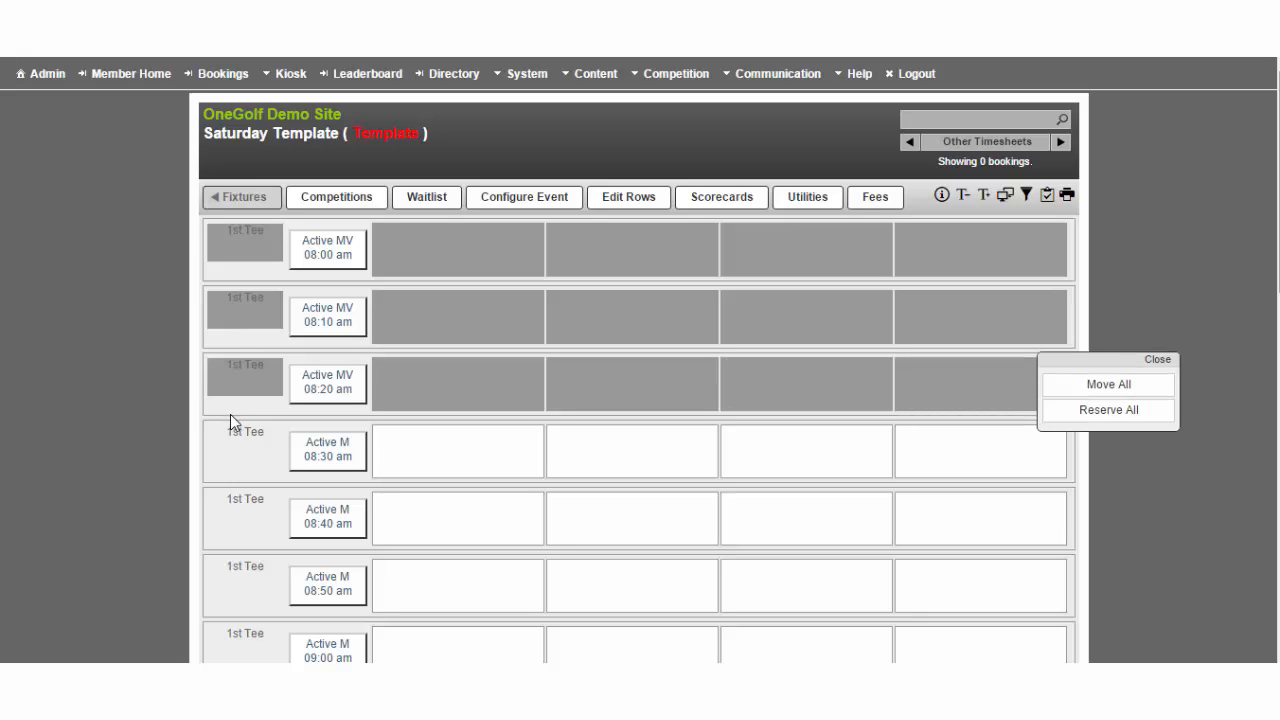
click(645, 200)
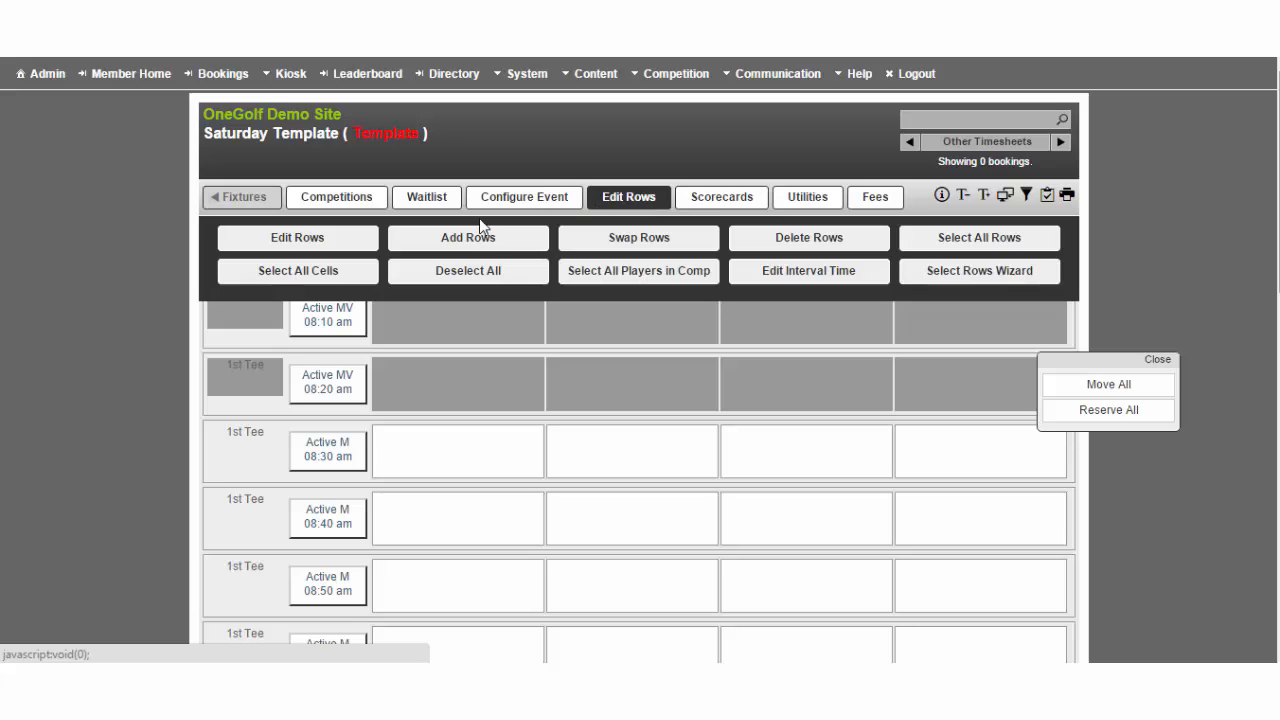
click(298, 241)
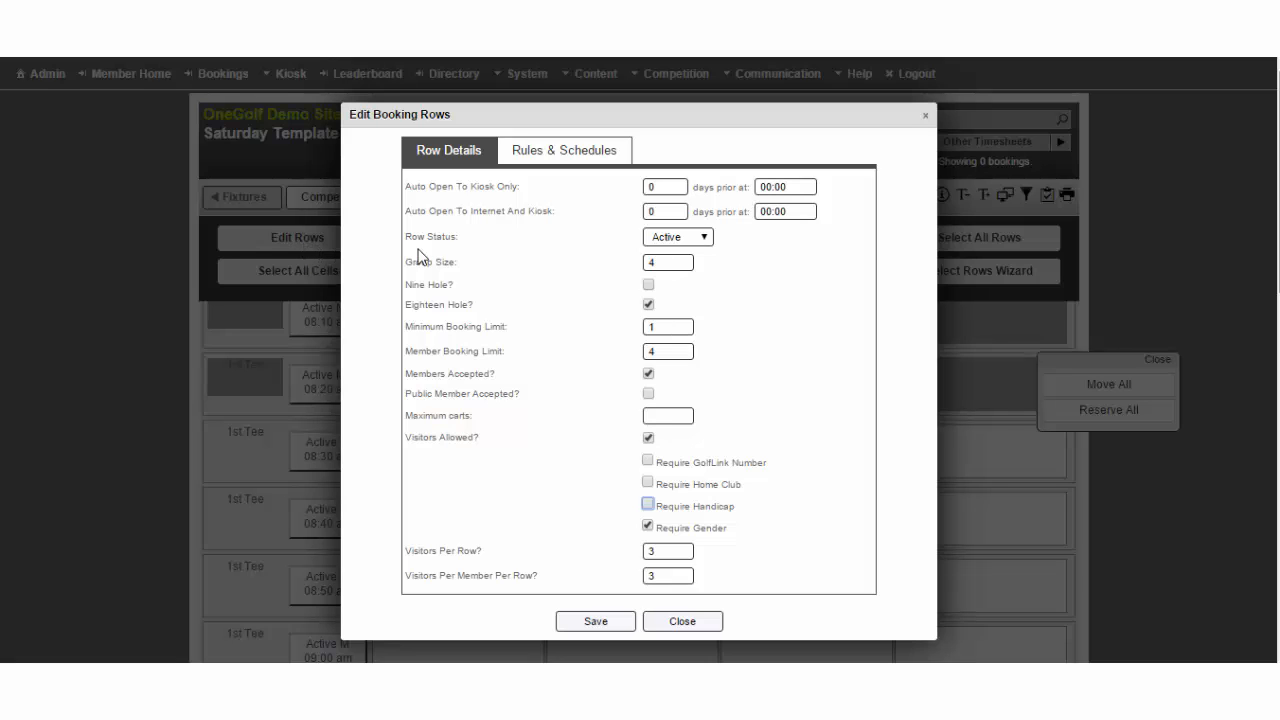
click(583, 155)
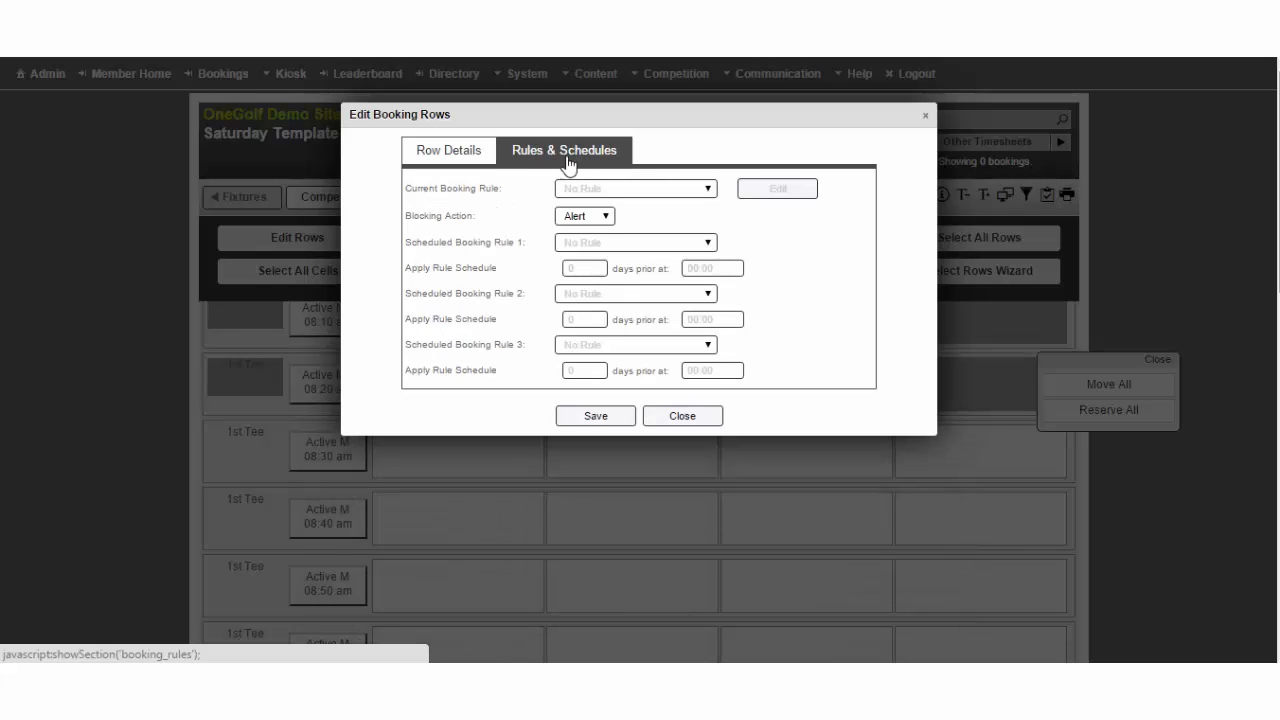
Set the current booking rule to Saturday Rule with blocking action Block, and save the selected rows.
click(688, 190)
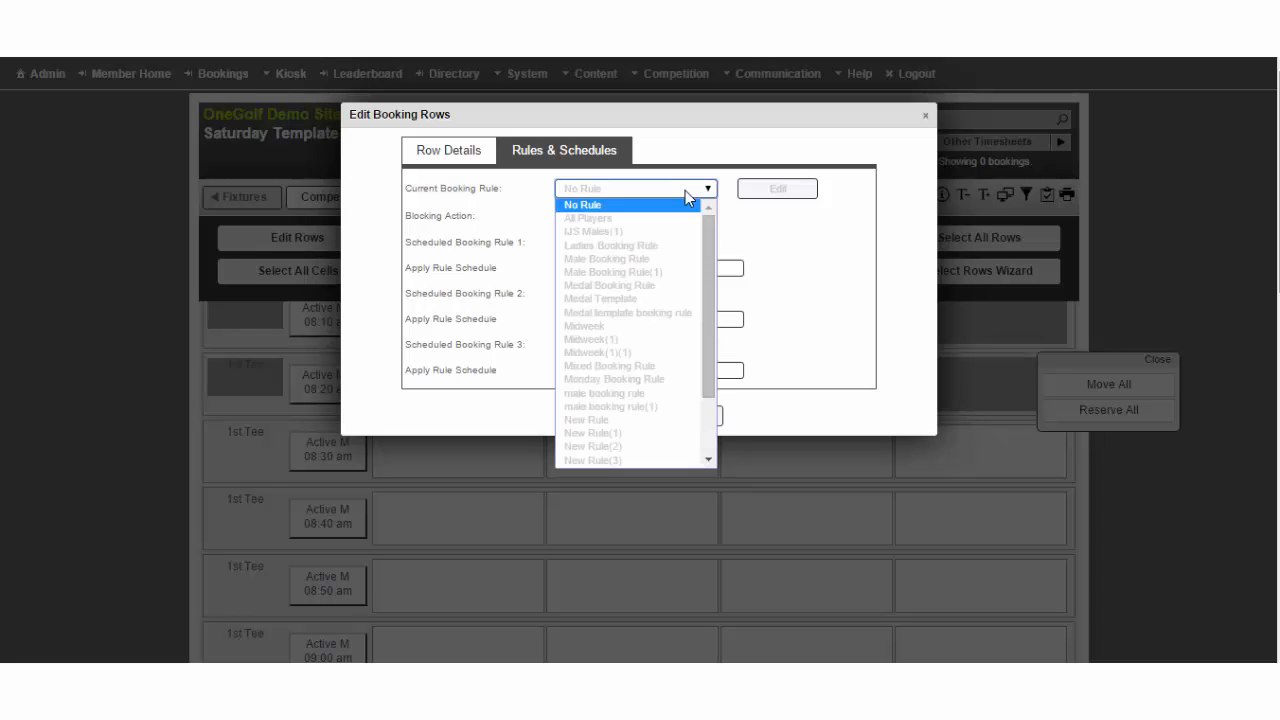
drag(706, 226, 706, 298)
click(610, 433)
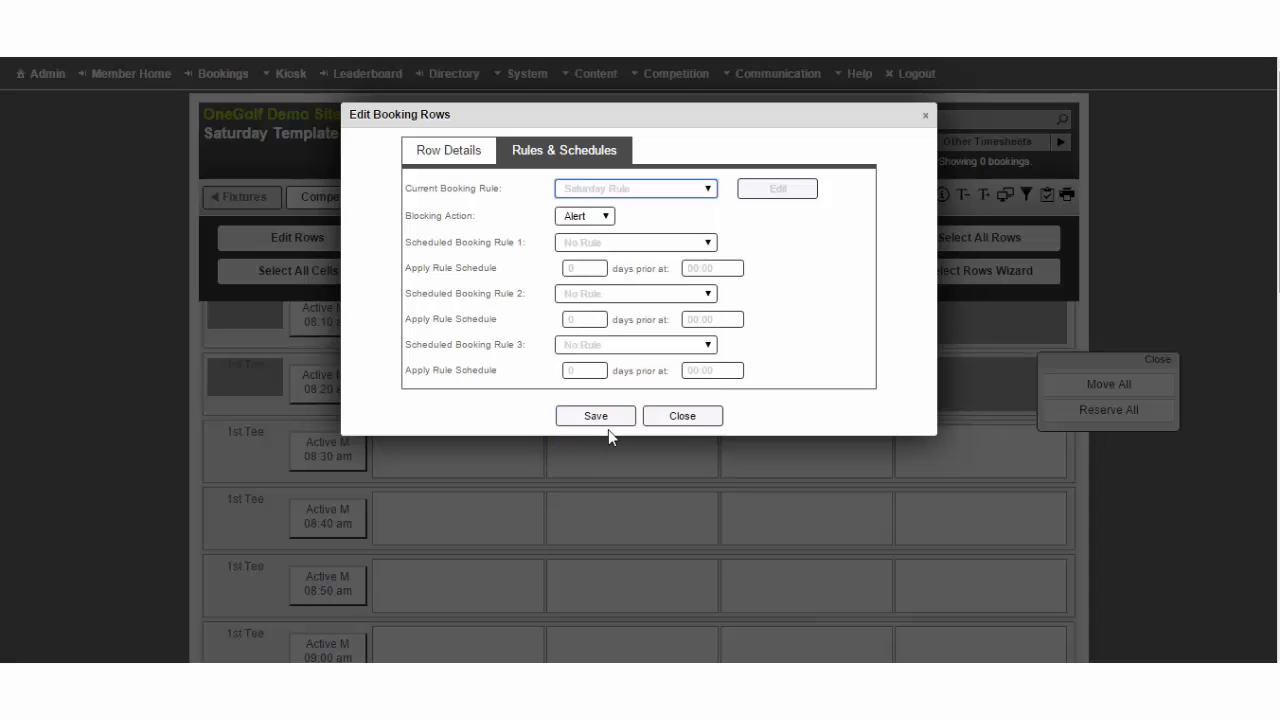
click(607, 216)
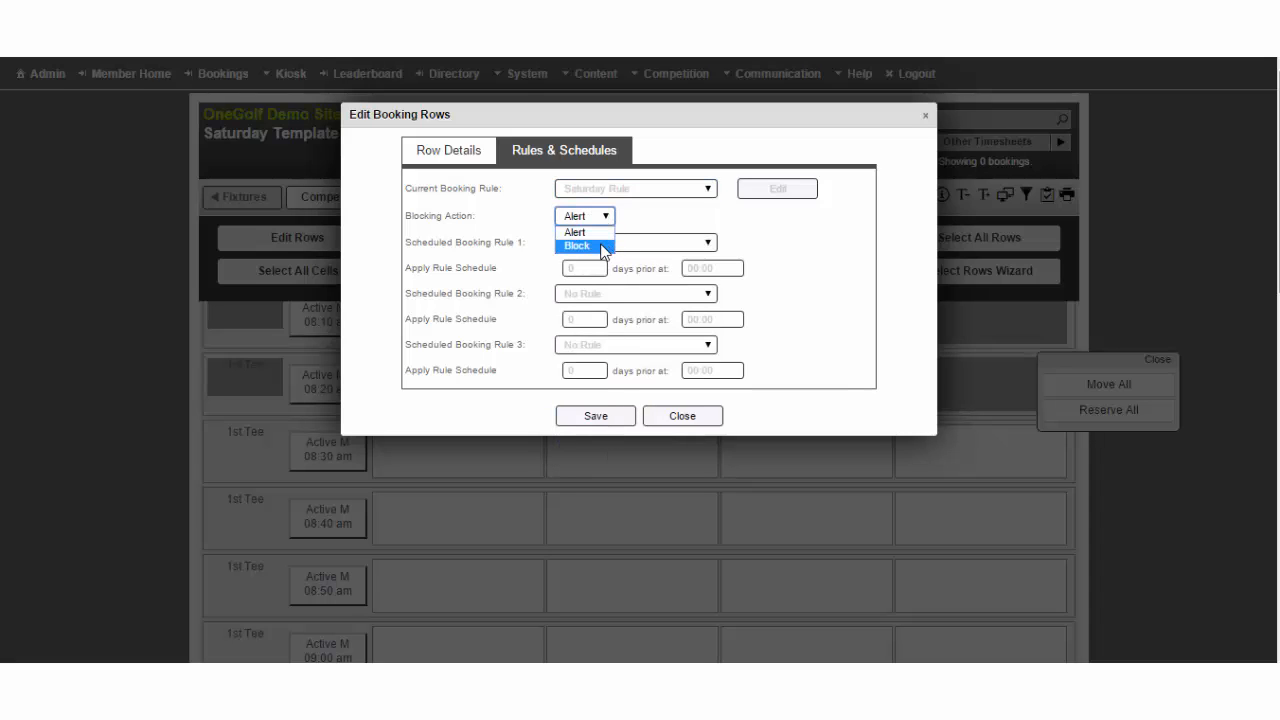
click(603, 246)
click(585, 416)
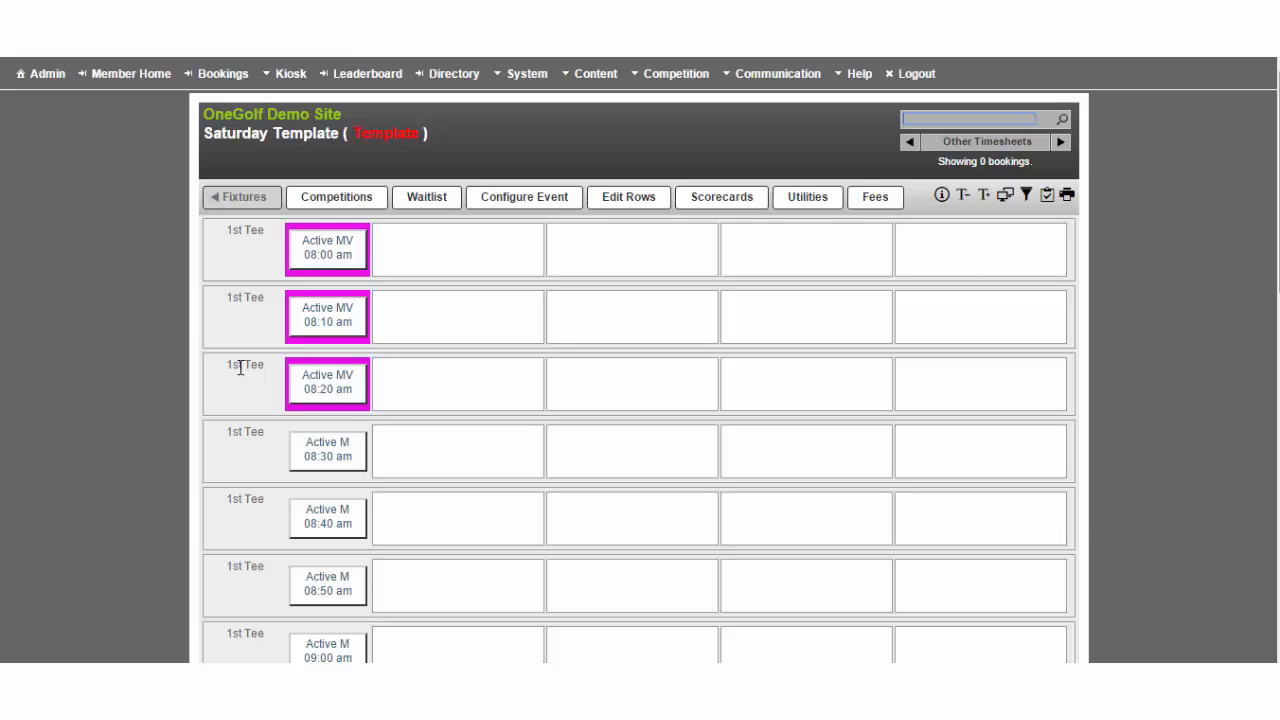
click(197, 401)
Select all 1st Tee and 10th Tee rows of the template and open them together for editing.
click(635, 199)
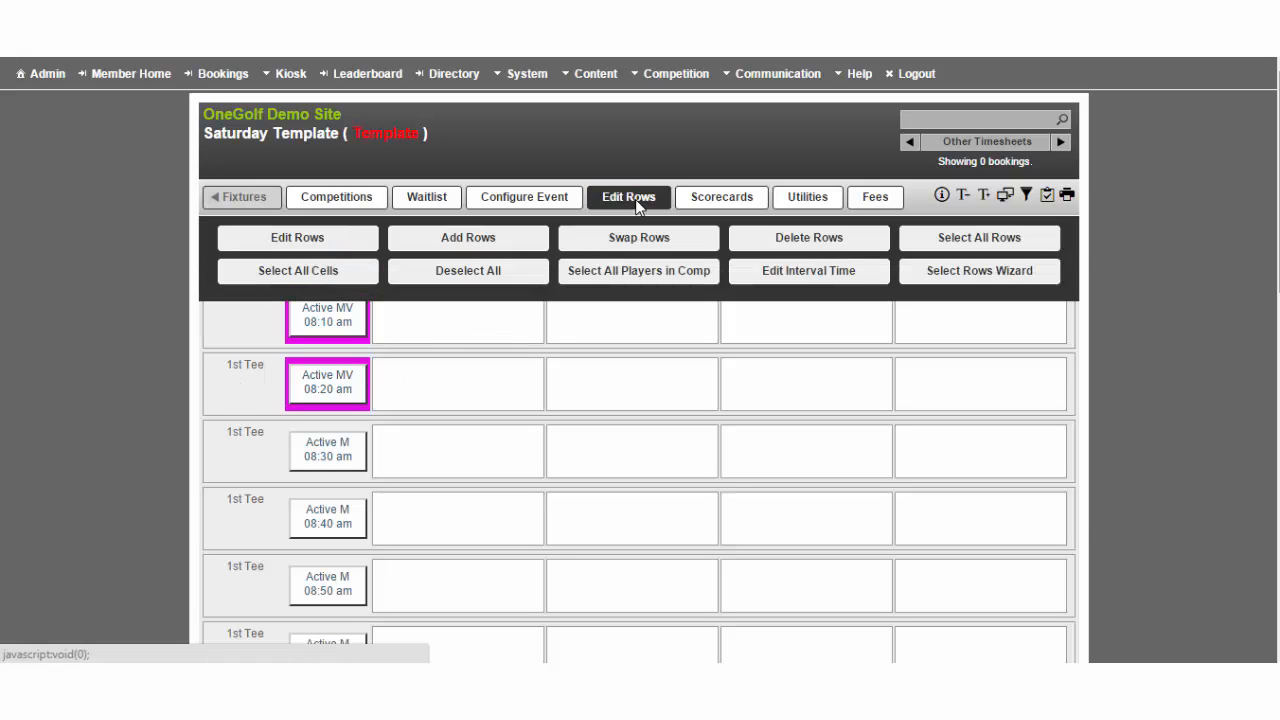
click(974, 246)
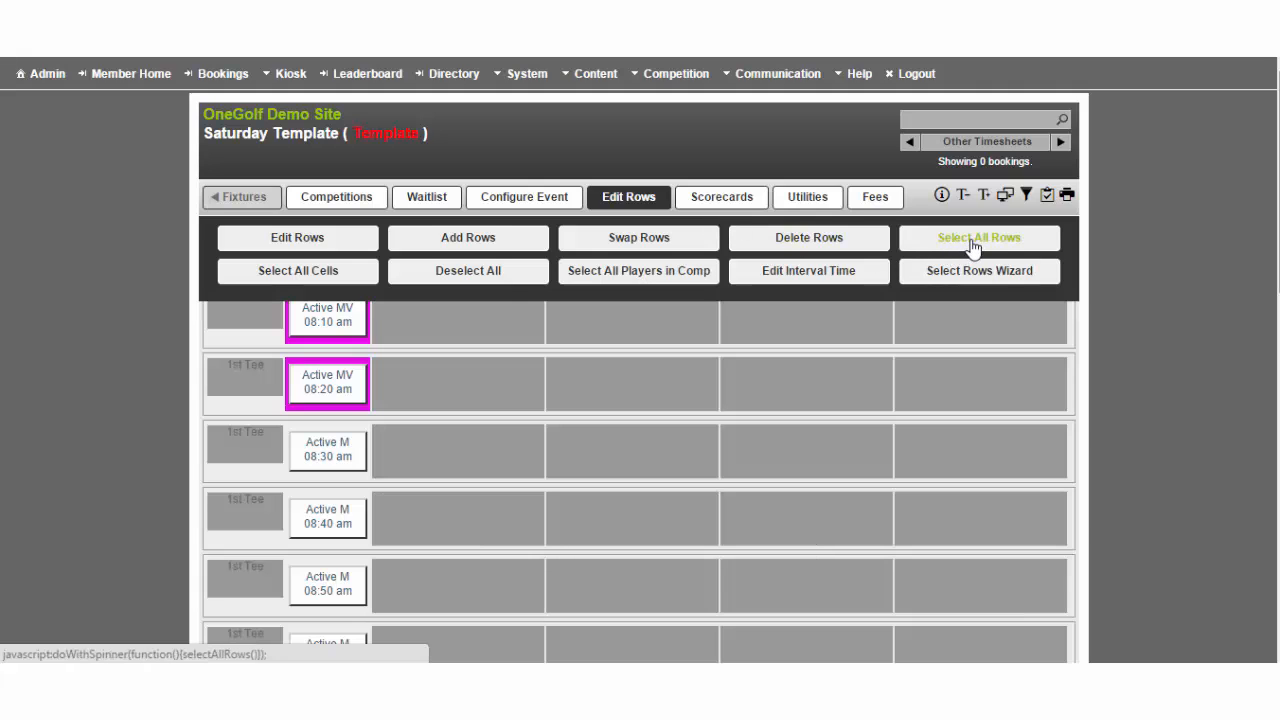
scroll(357, 514, down, 2)
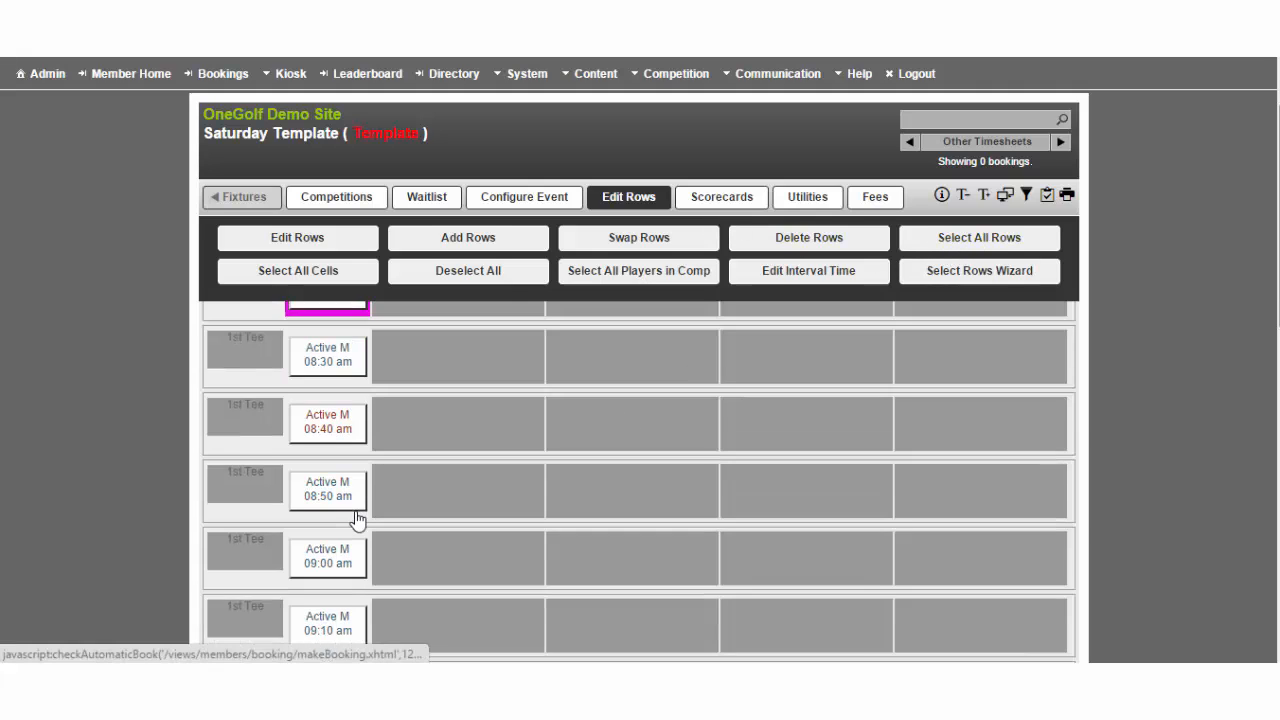
scroll(357, 514, down, 6)
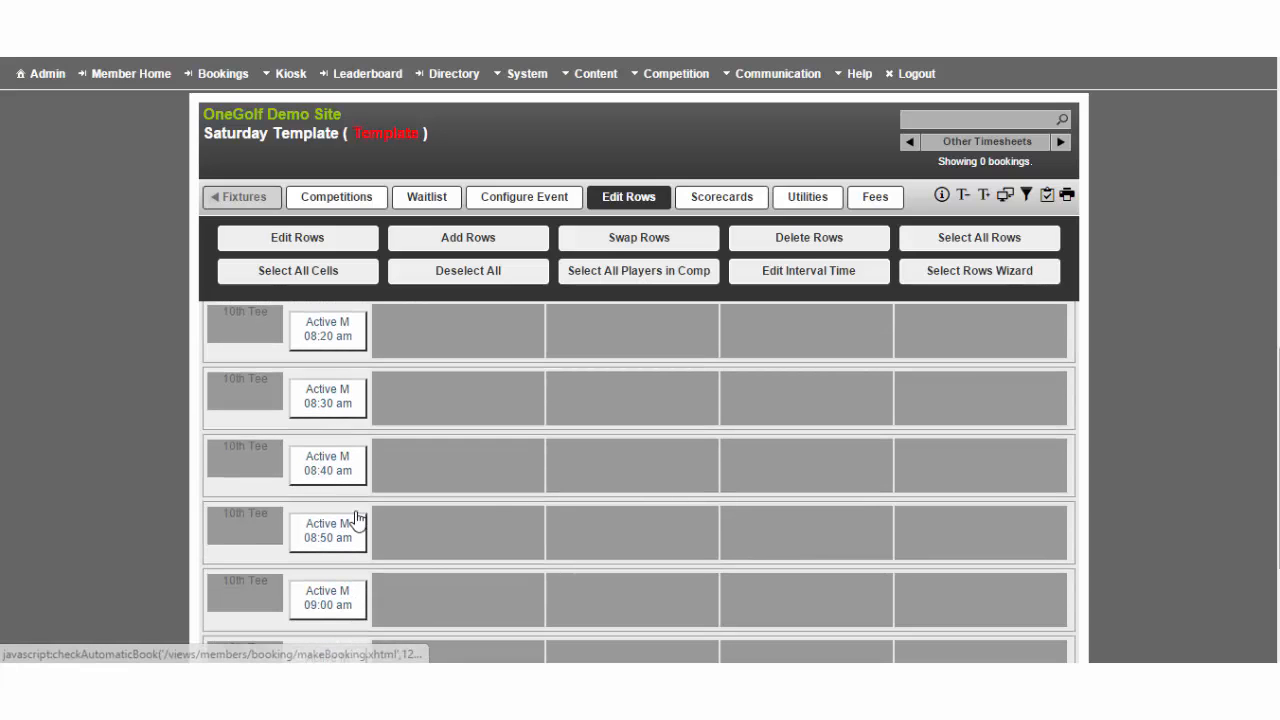
click(318, 248)
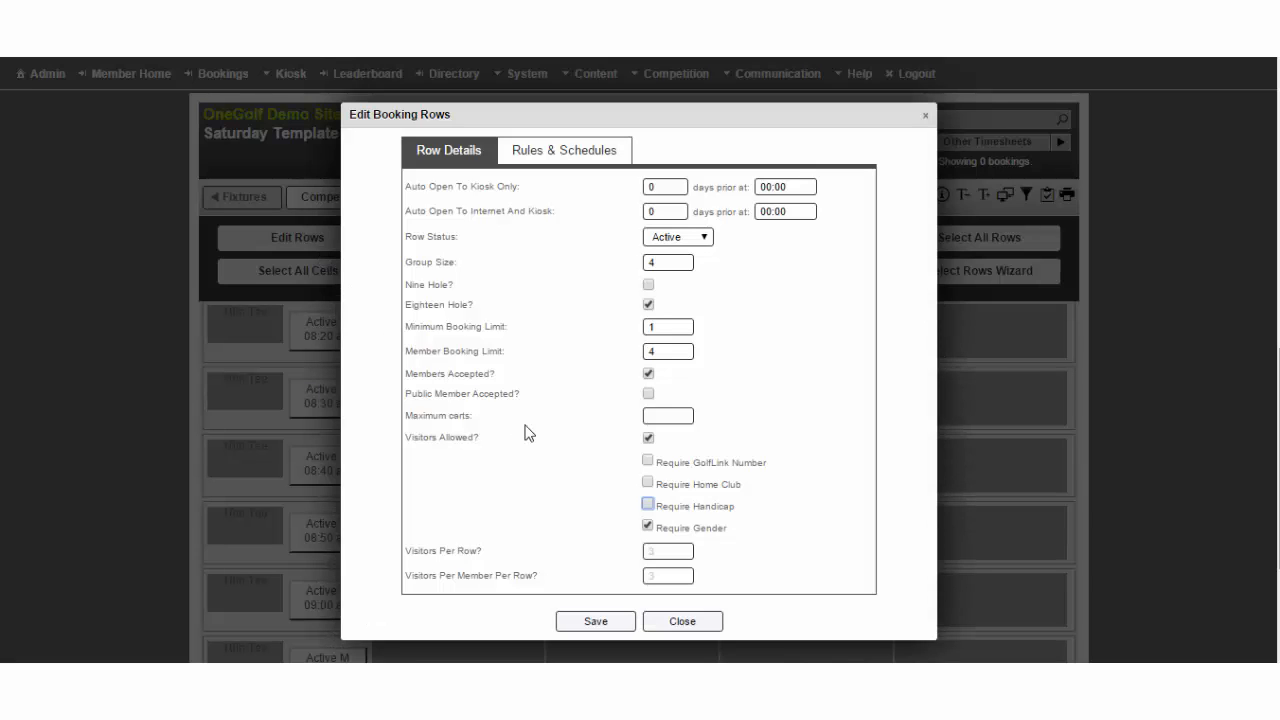
Apply 3 visitors per row, 3 visitors per member per row, Saturday Rule and blocking action Block to all rows, and save.
click(674, 556)
click(659, 577)
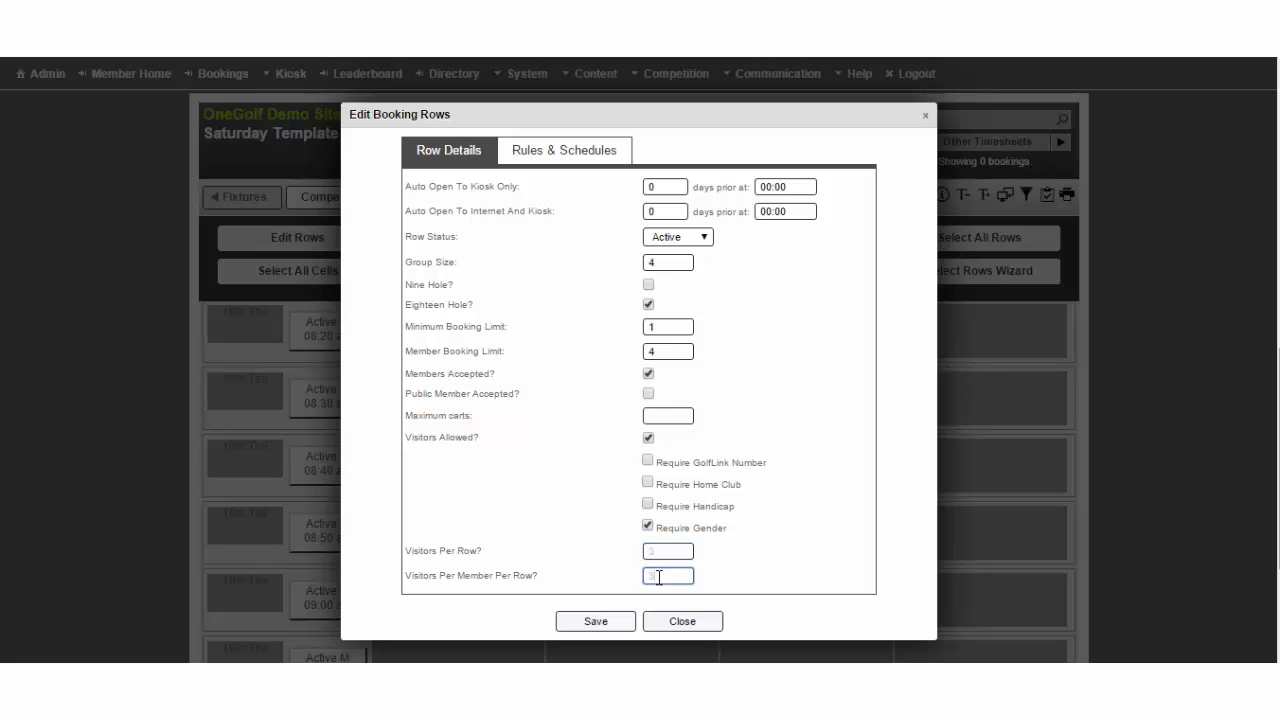
click(538, 158)
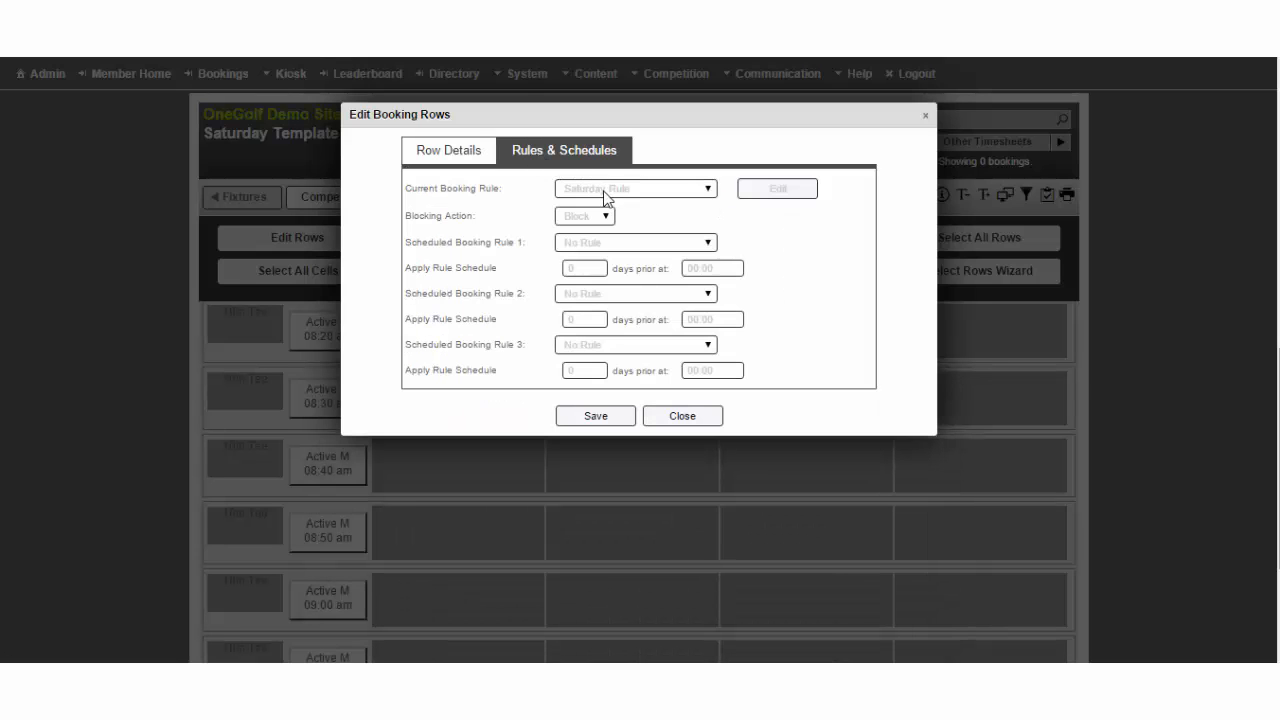
click(595, 417)
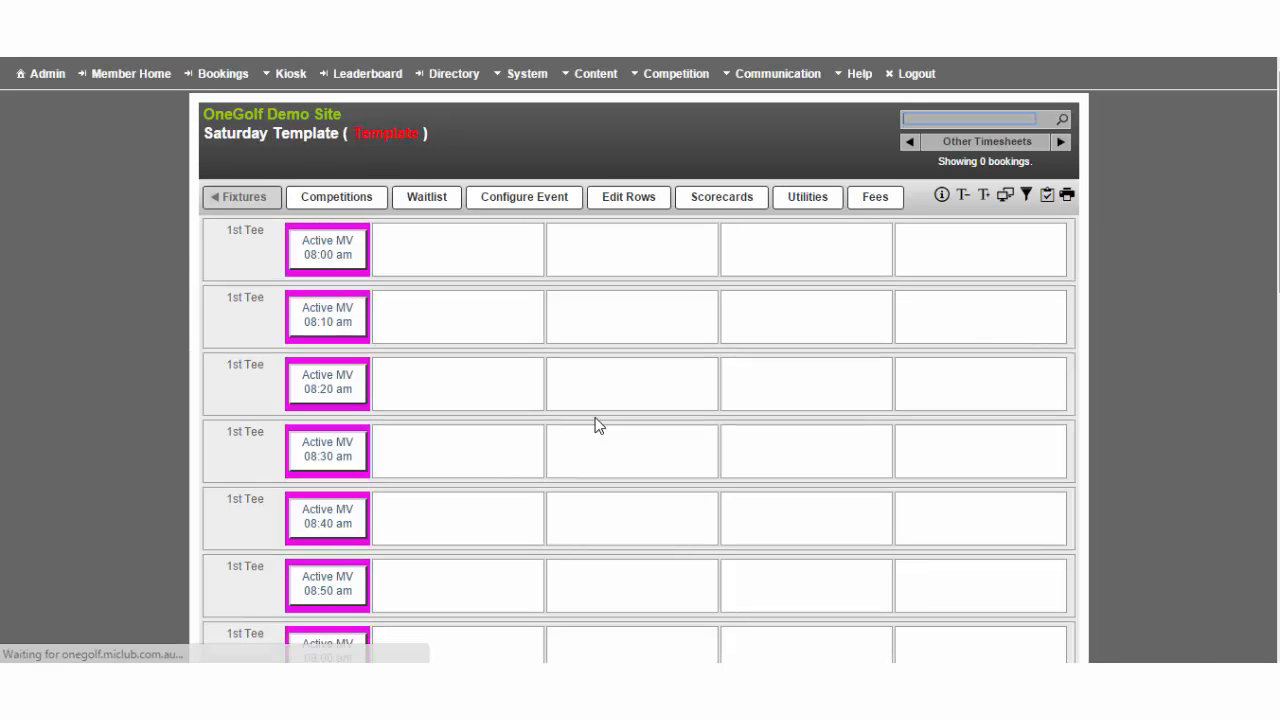
Delete the 09:30 row of the 10th Tee from the Saturday Template and confirm the deletion.
scroll(222, 363, down, 5)
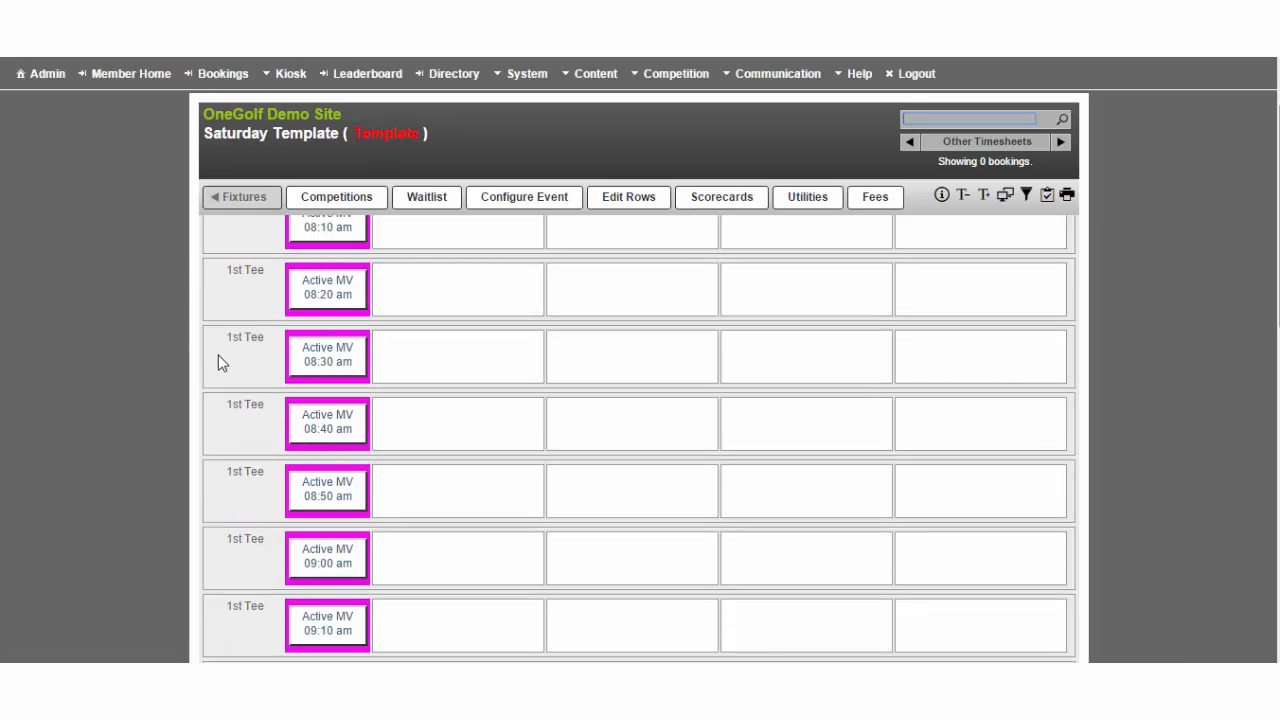
scroll(222, 363, down, 5)
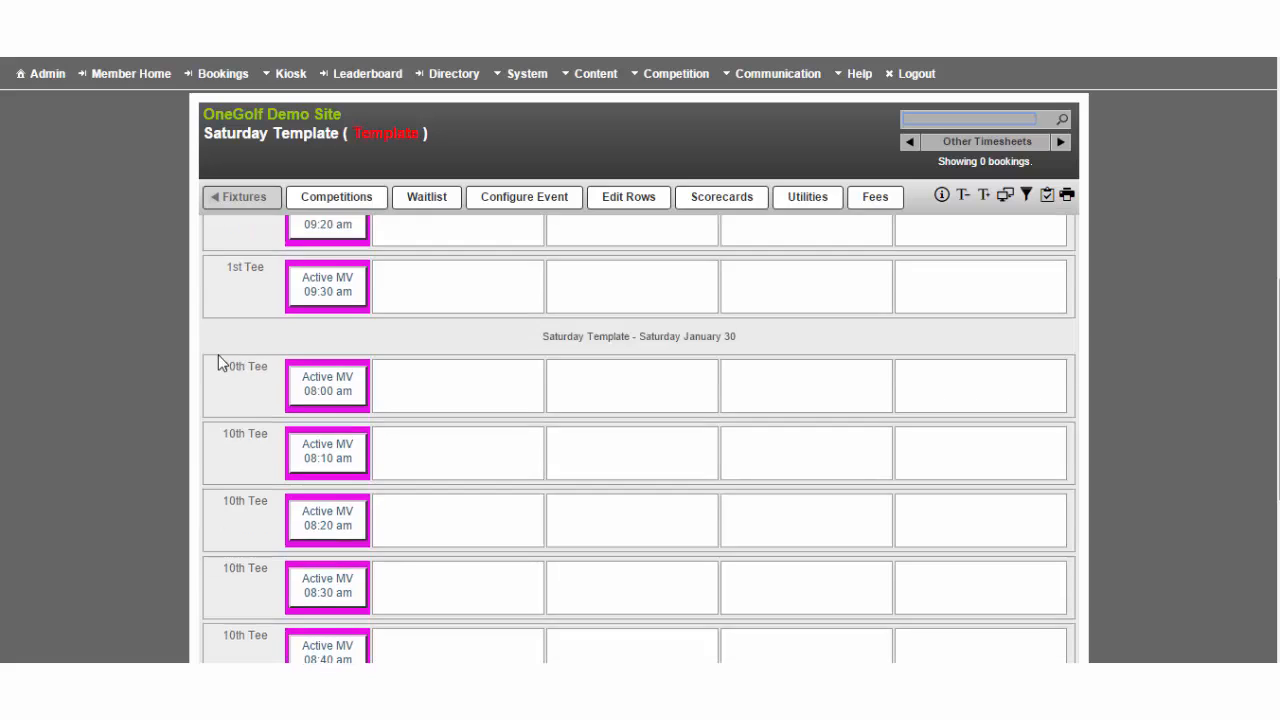
scroll(221, 362, down, 2)
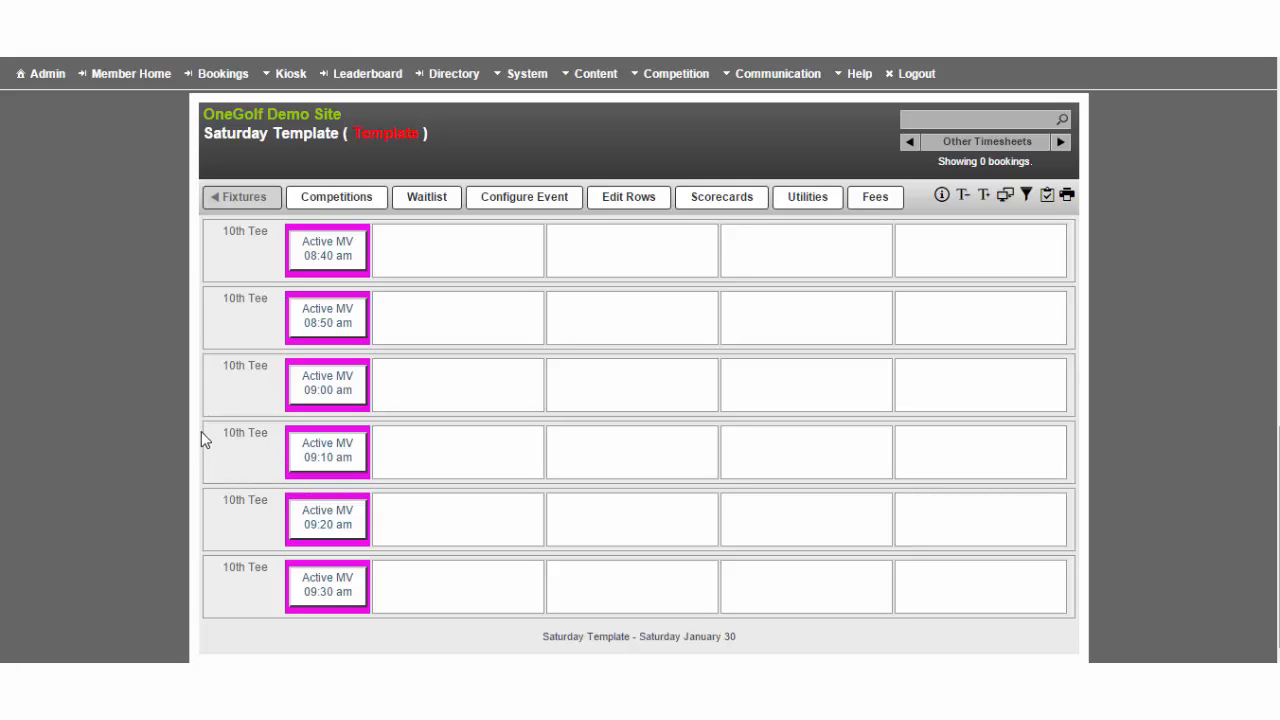
click(250, 580)
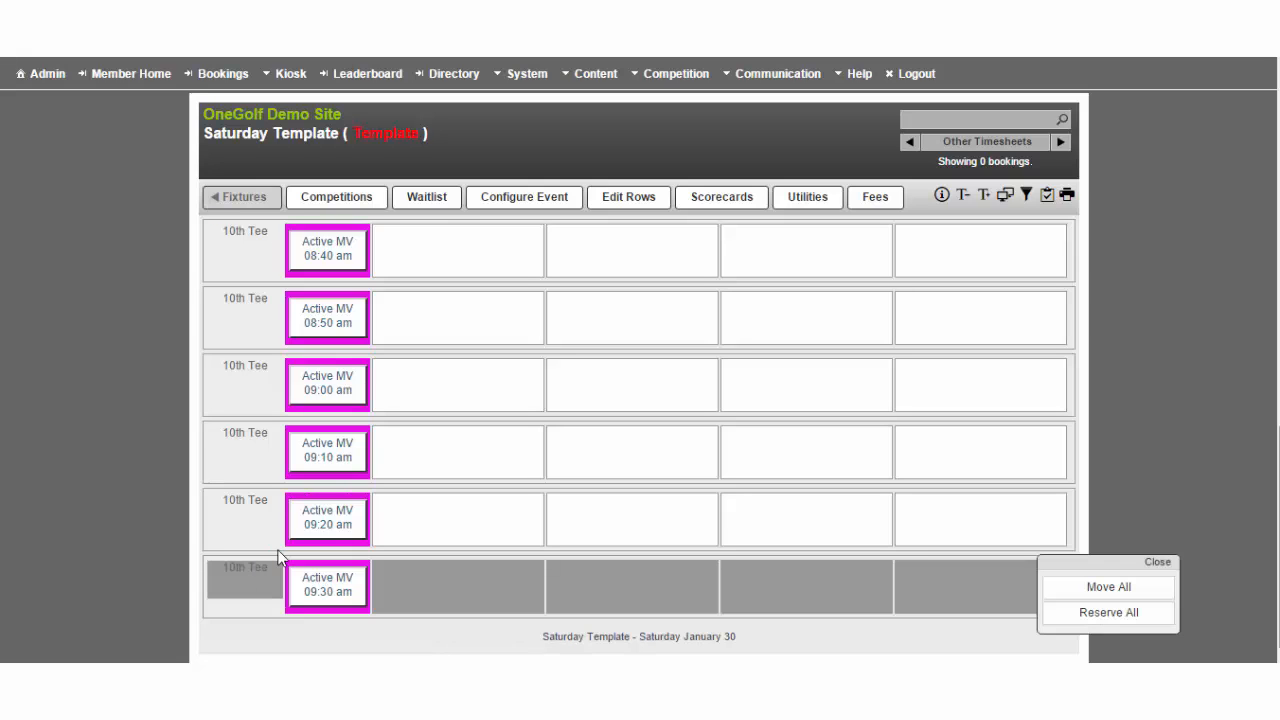
click(633, 205)
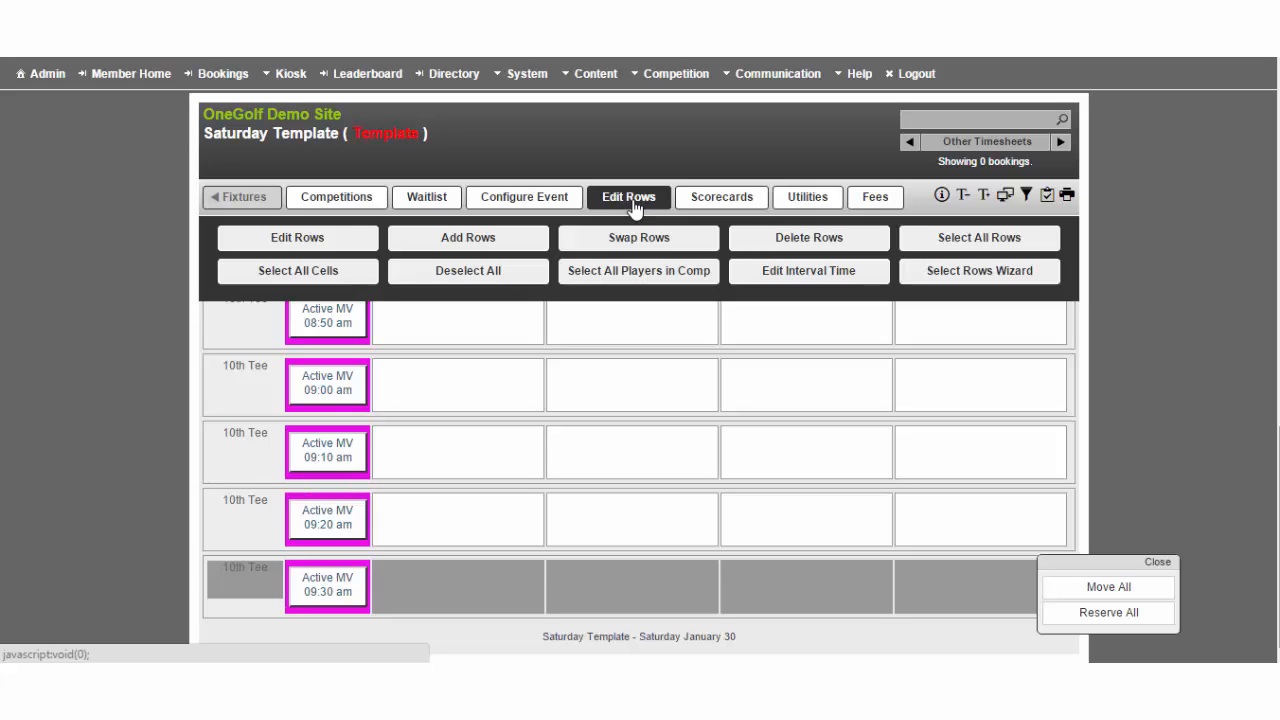
click(810, 250)
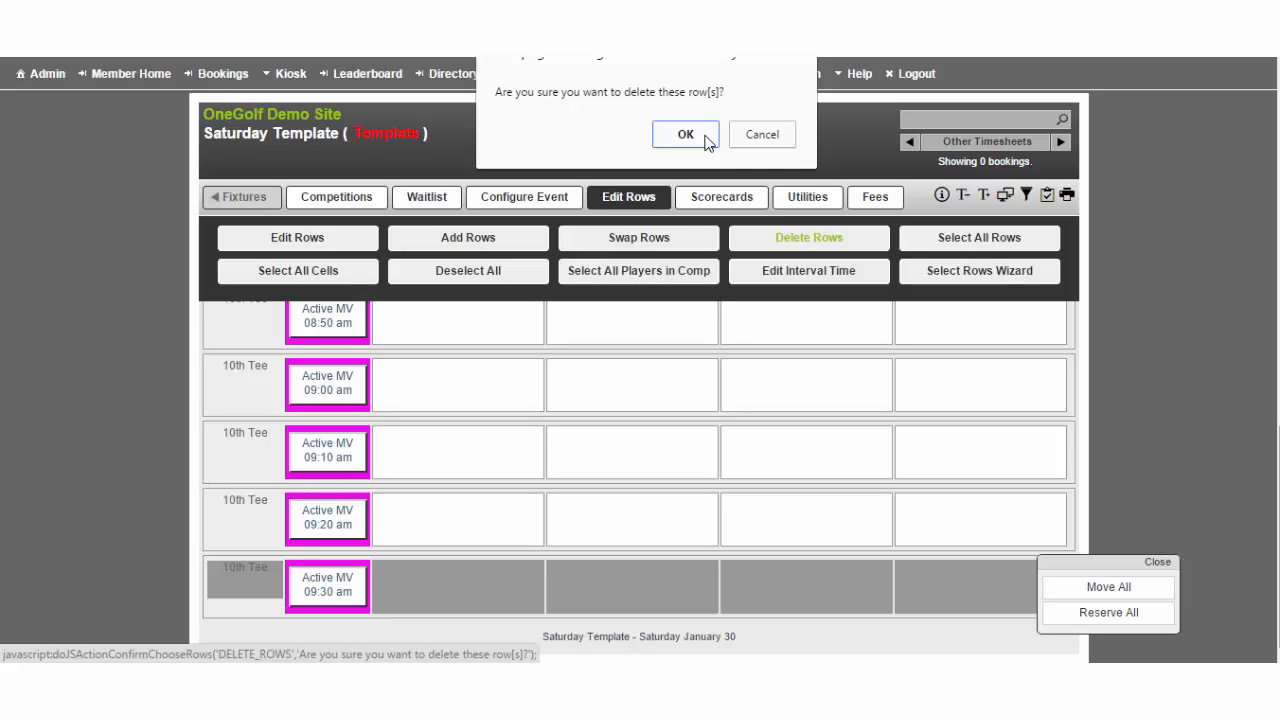
click(705, 137)
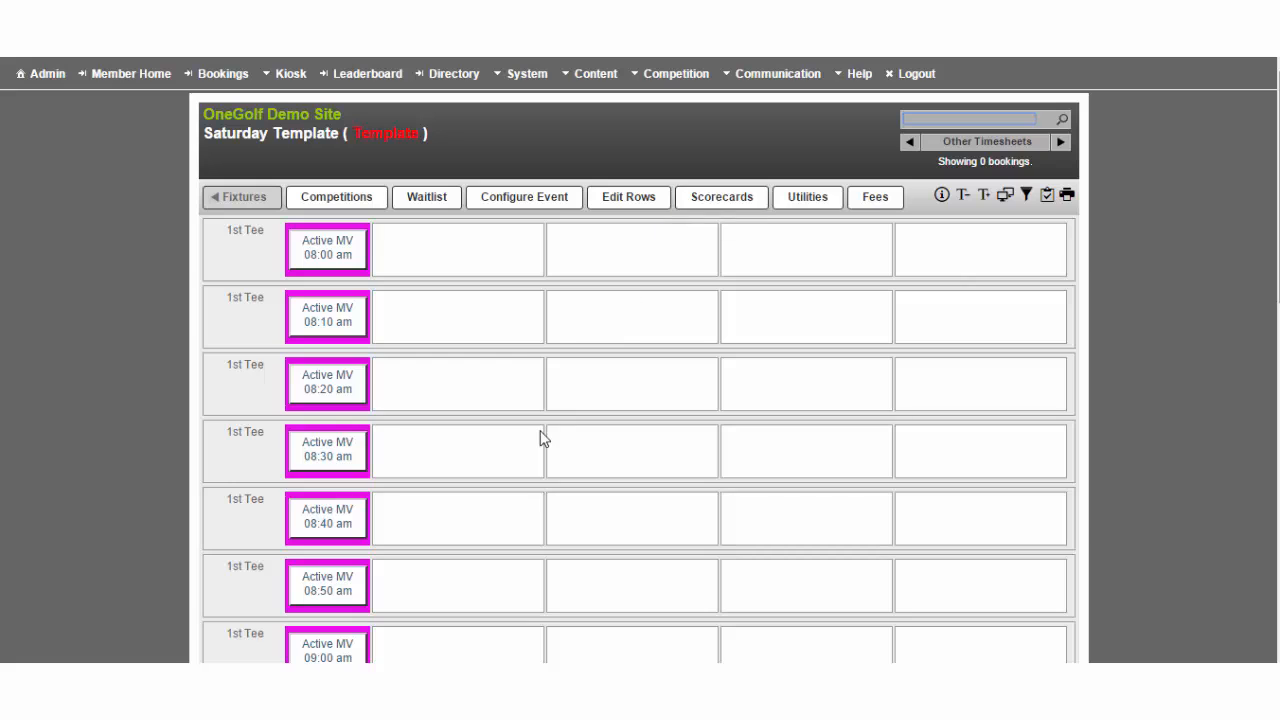
Open the STROKE event on Tuesday 5 January from the fixtures and start applying a template to it.
scroll(541, 438, down, 10)
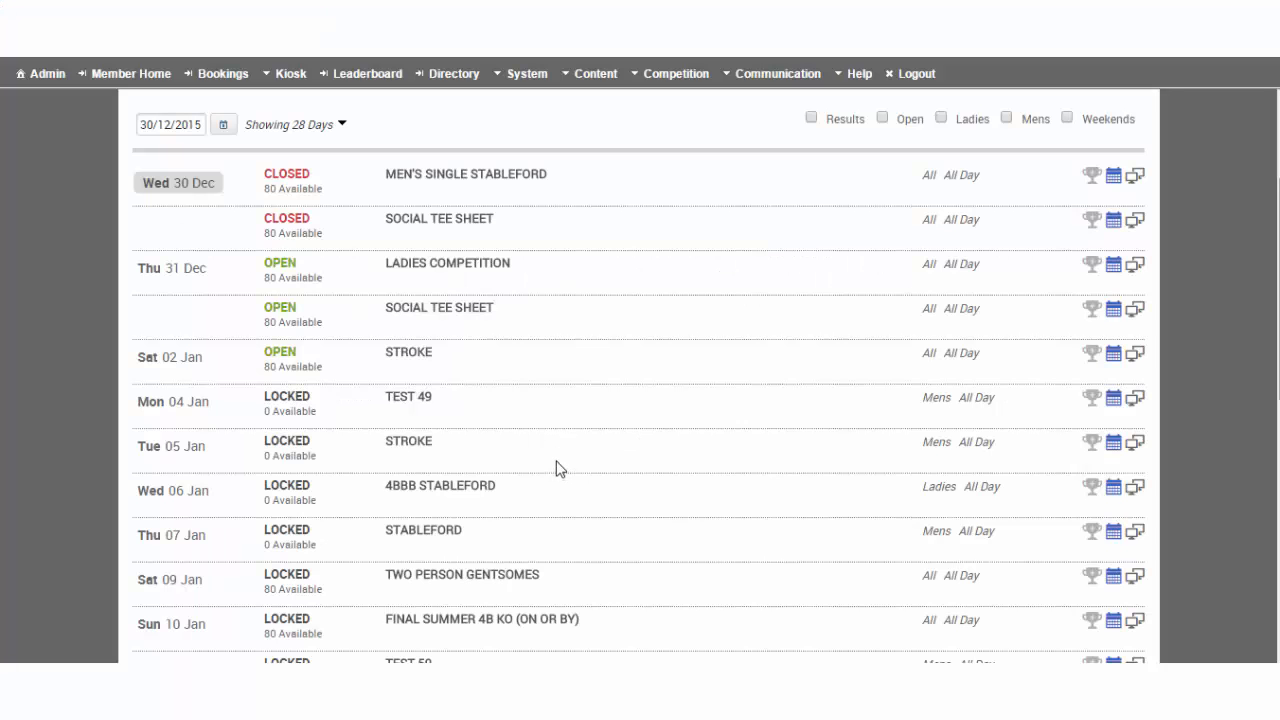
click(415, 452)
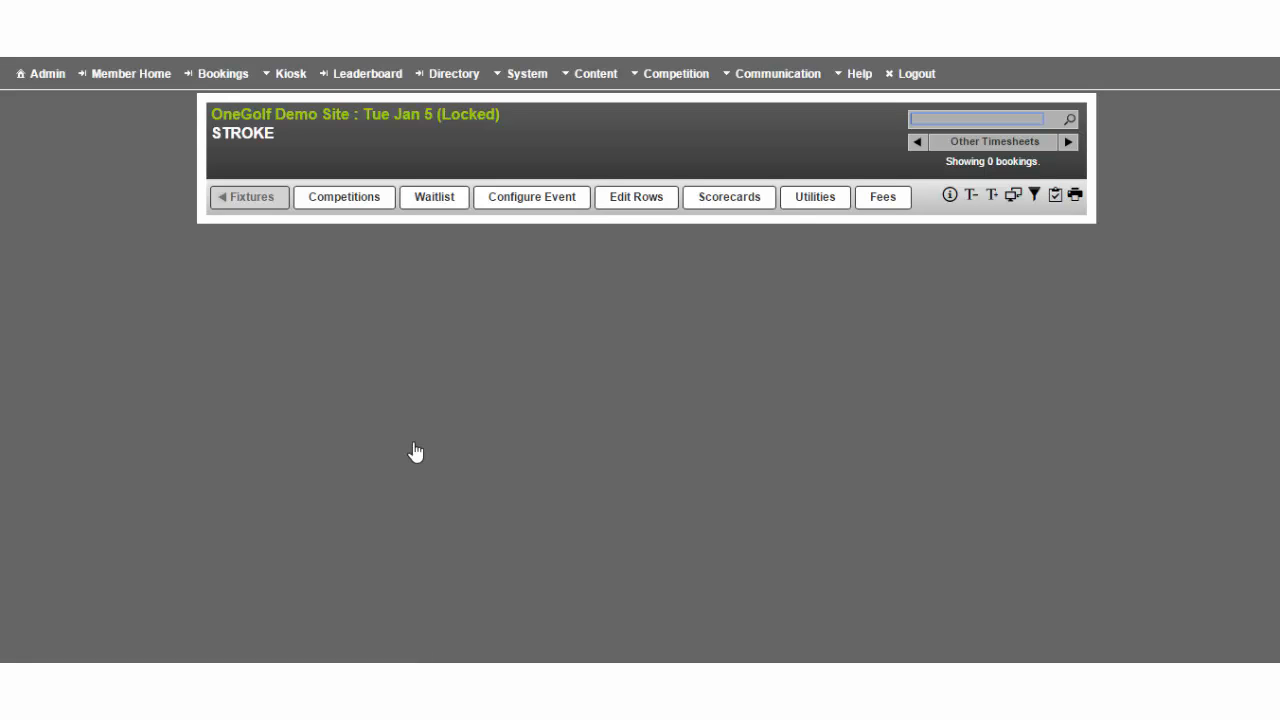
click(527, 207)
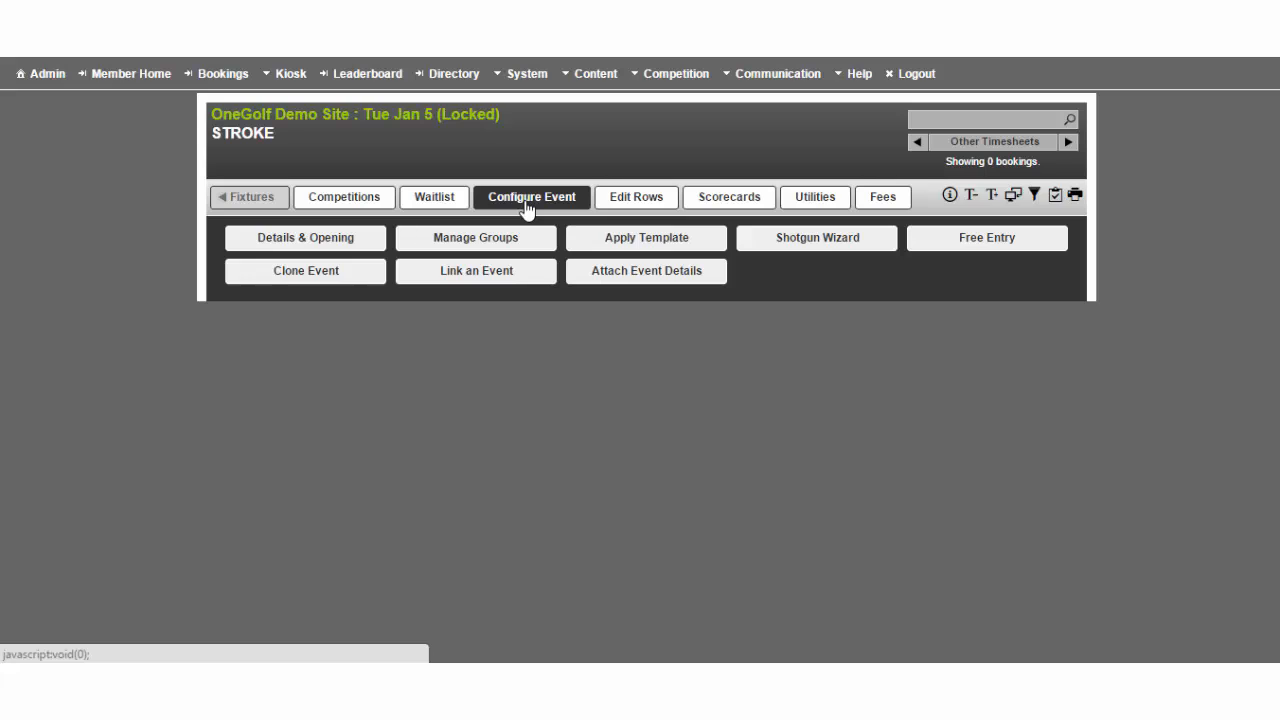
click(628, 249)
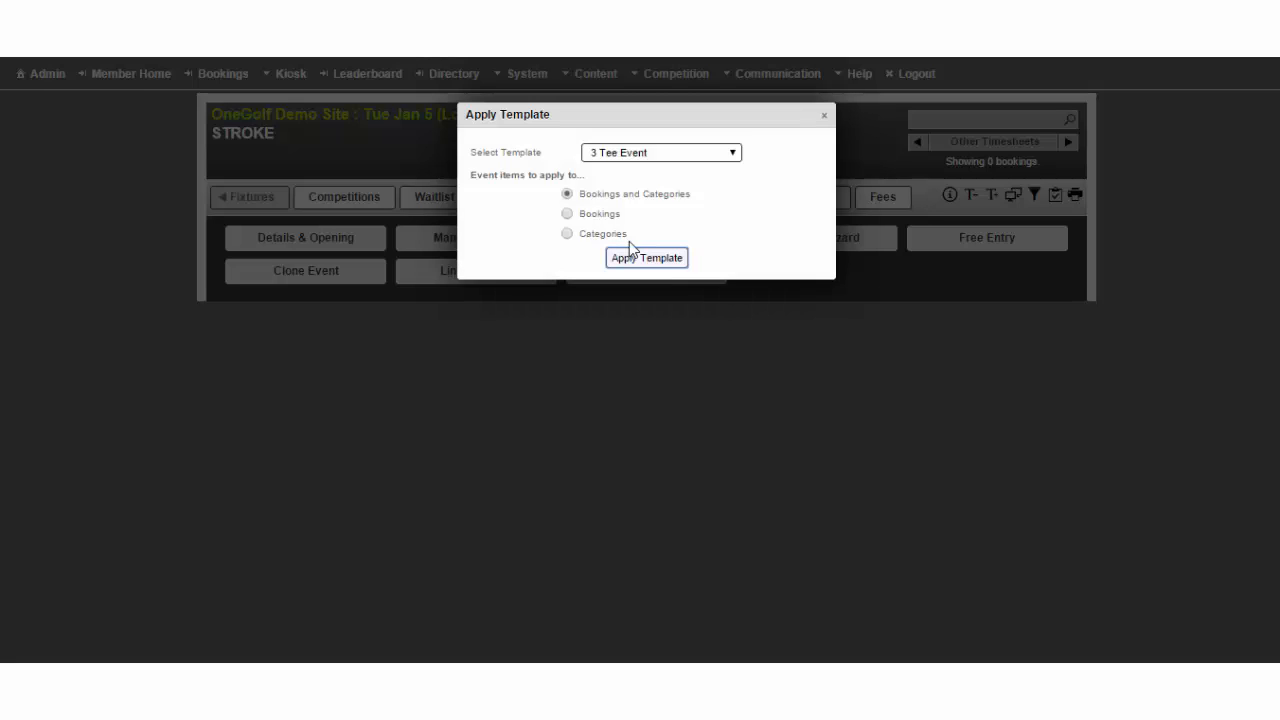
Apply the Saturday Template to the event for bookings and categories, and review the 1st and 10th Tee rows.
click(716, 155)
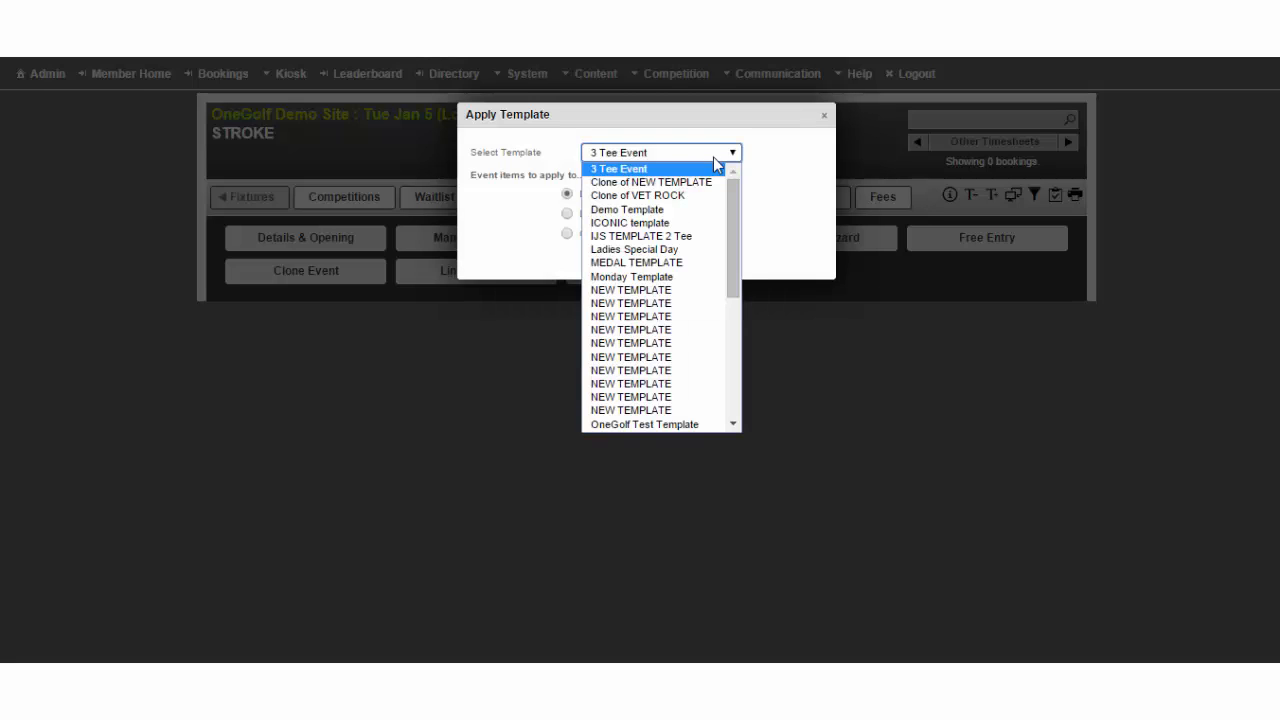
scroll(686, 316, down, 5)
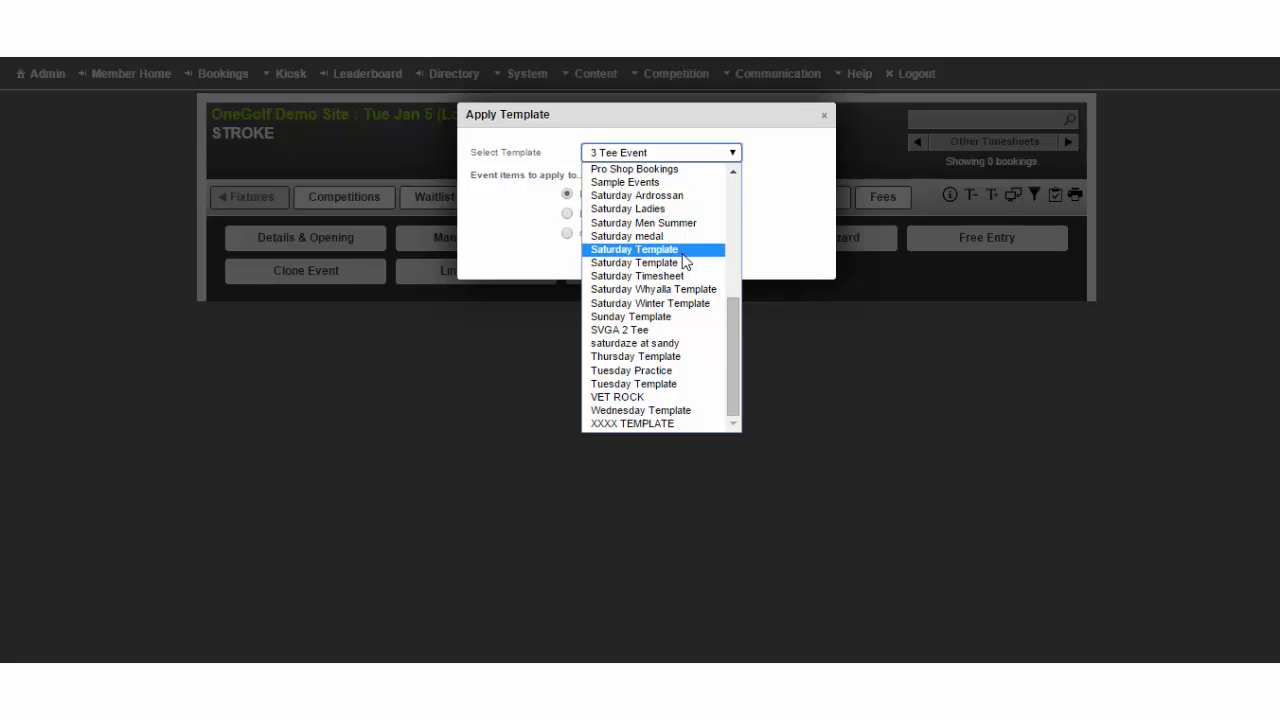
click(686, 262)
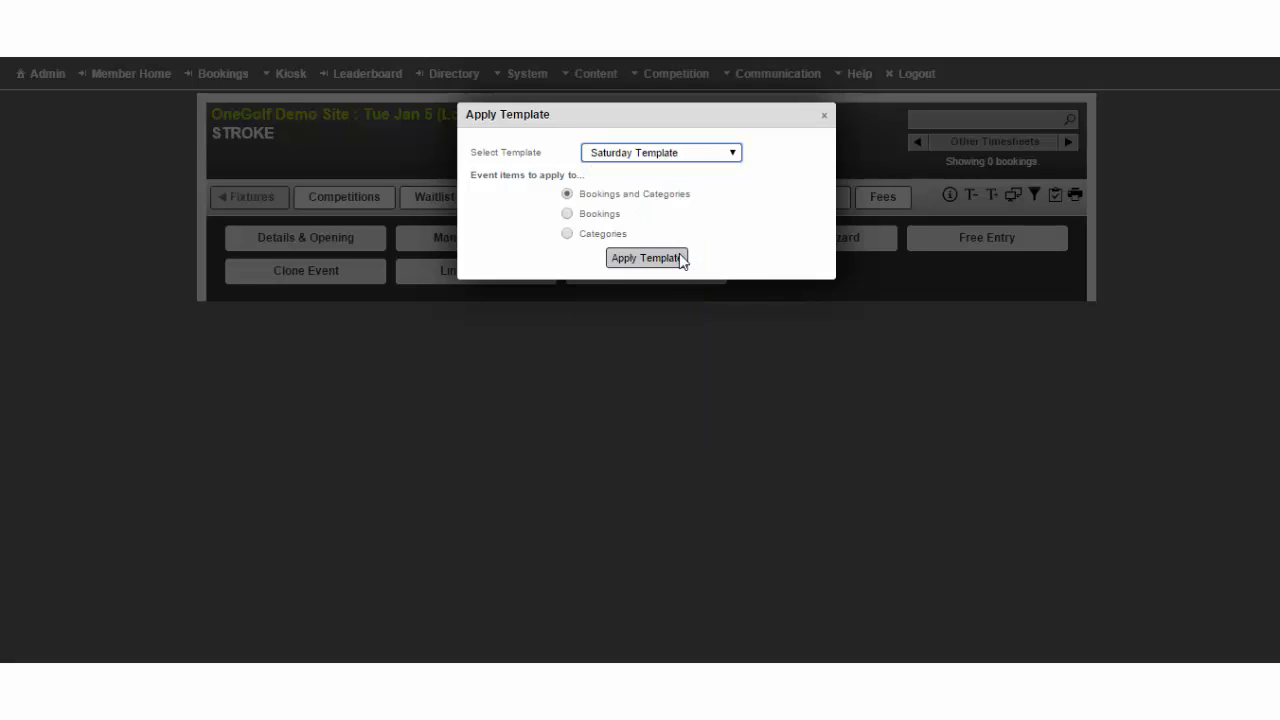
click(664, 258)
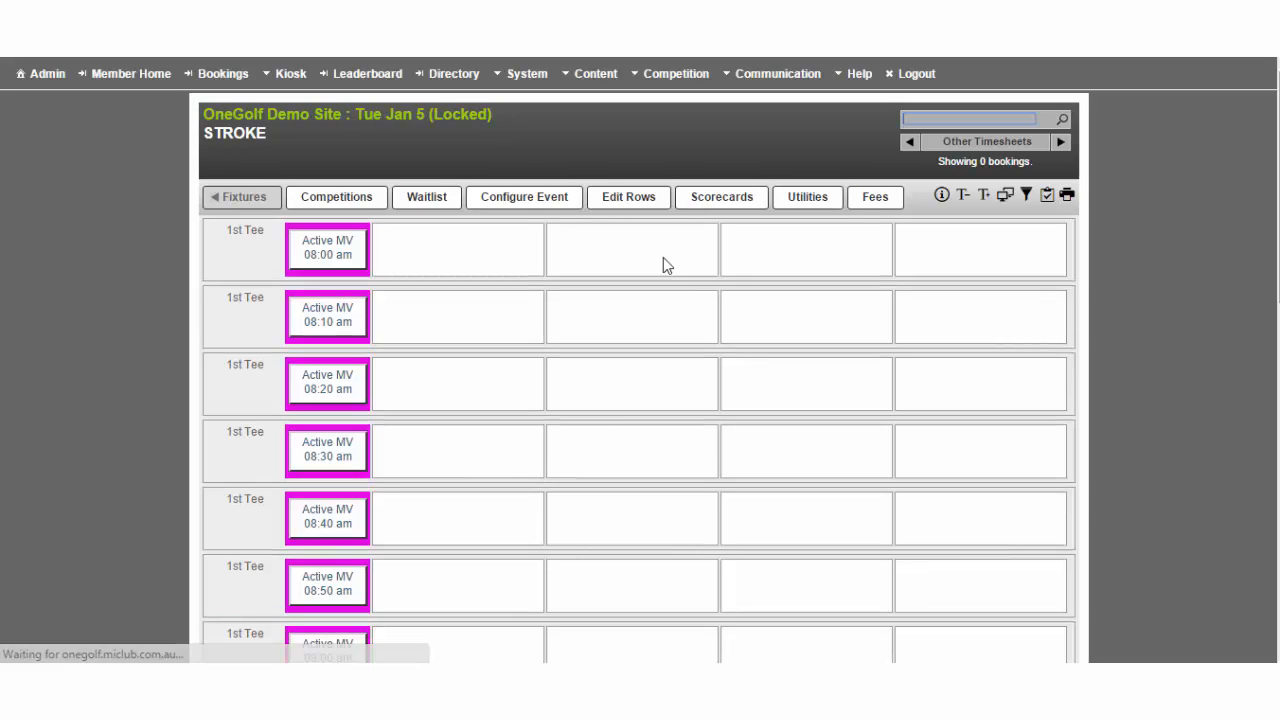
scroll(478, 313, down, 5)
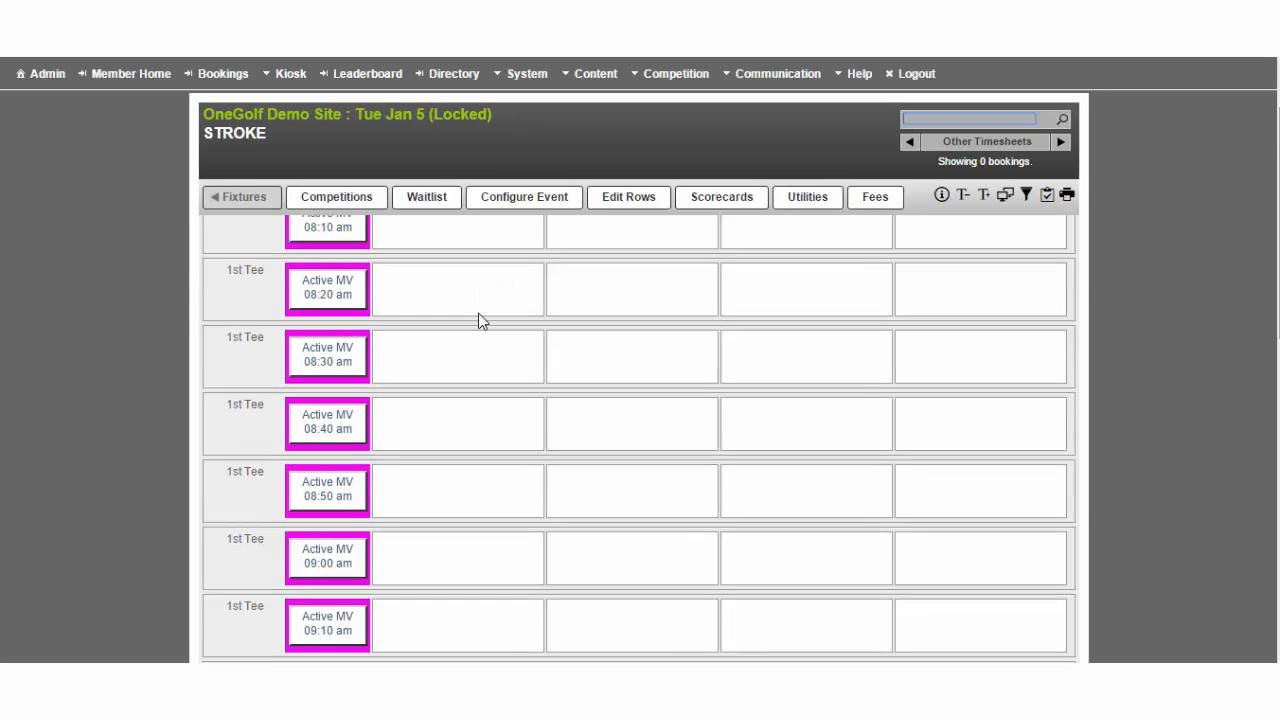
scroll(478, 320, down, 6)
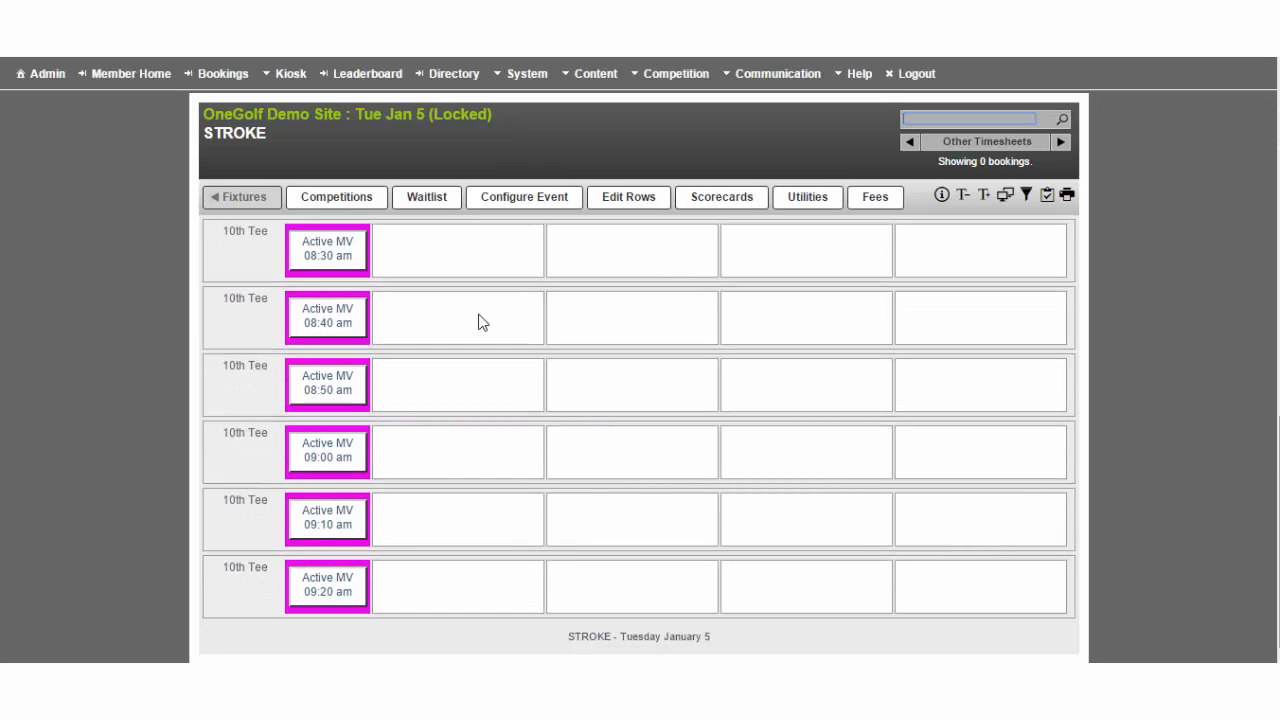
scroll(478, 320, up, 5)
scroll(478, 322, up, 6)
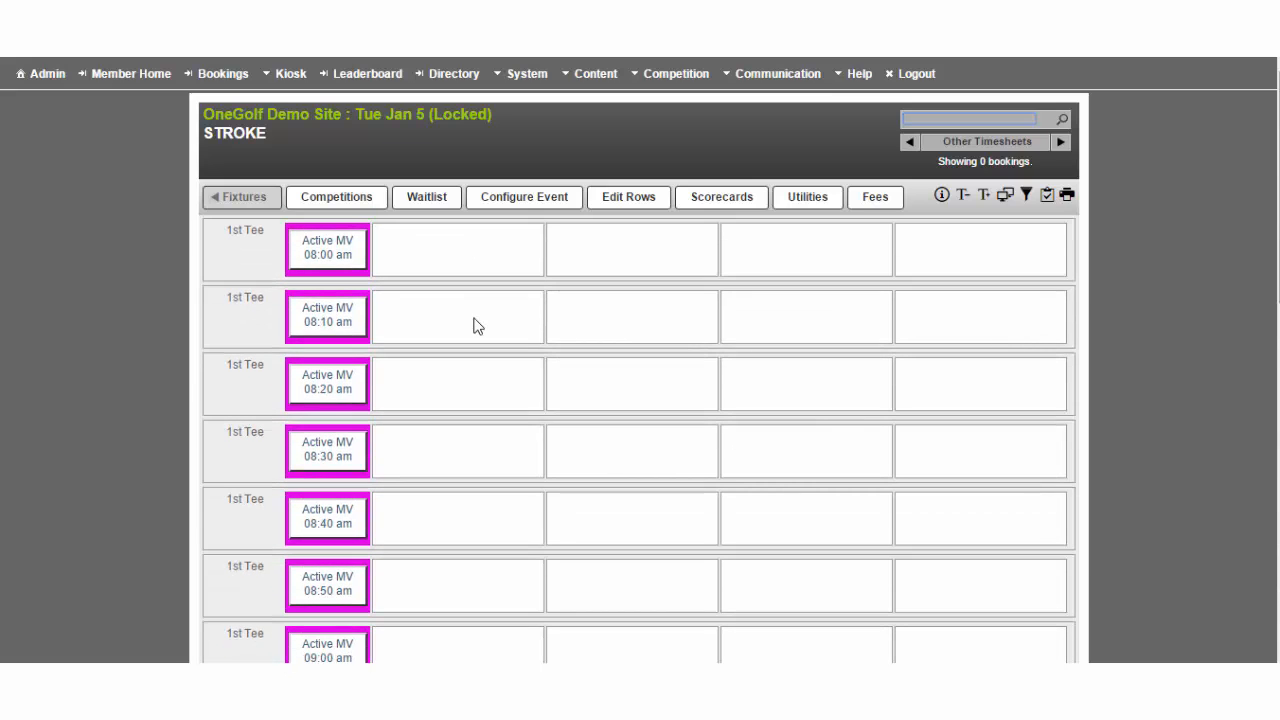
Return to the fixtures, find the Saturday Template among the booking templates, and start applying it to multiple events.
click(245, 198)
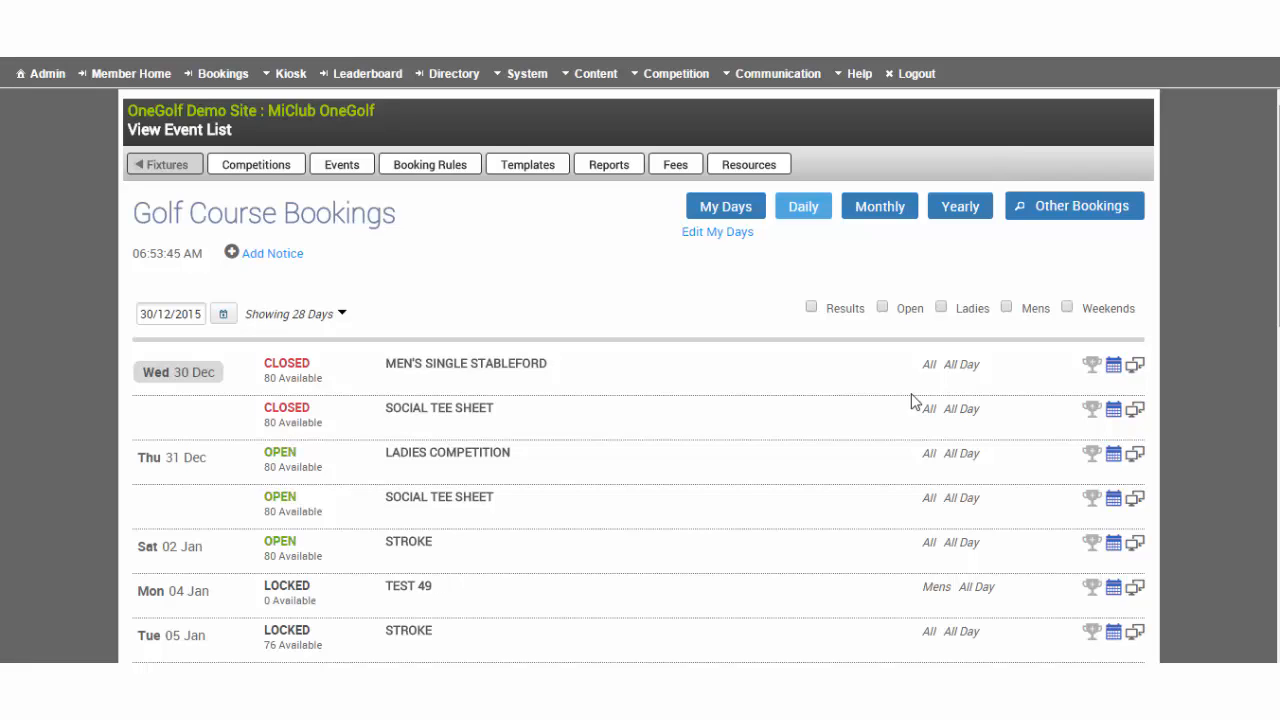
click(530, 175)
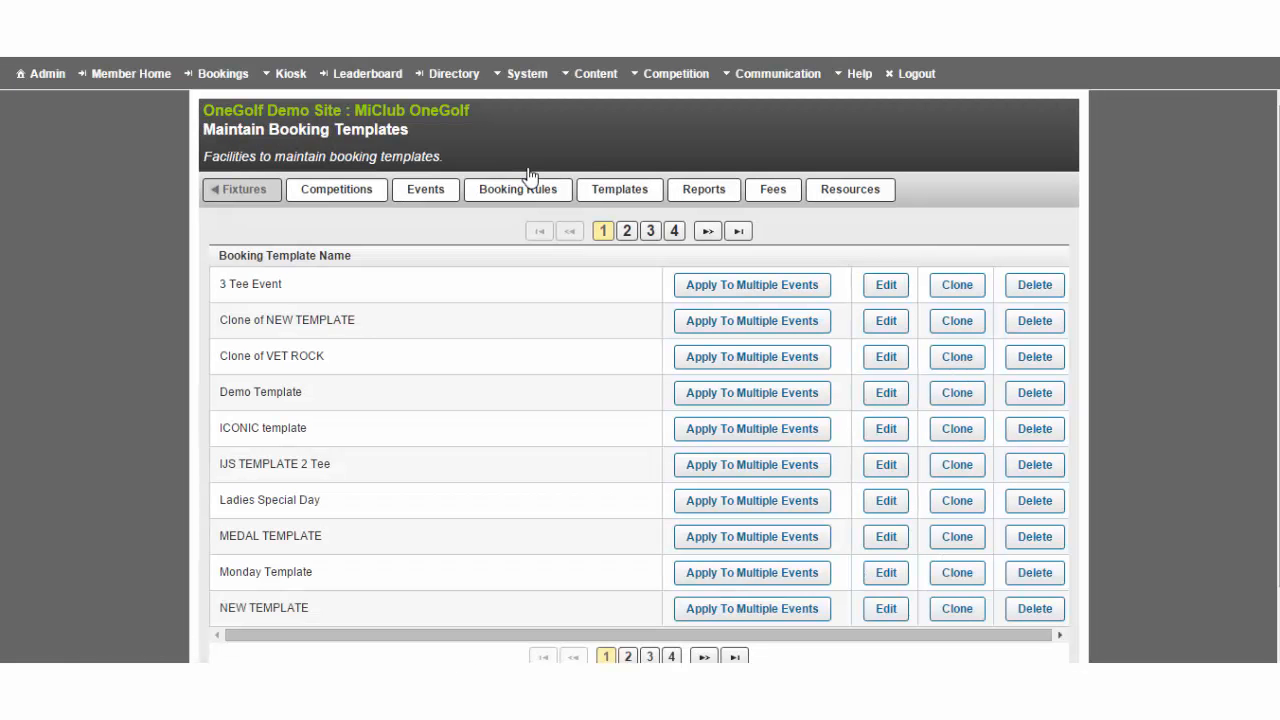
click(624, 236)
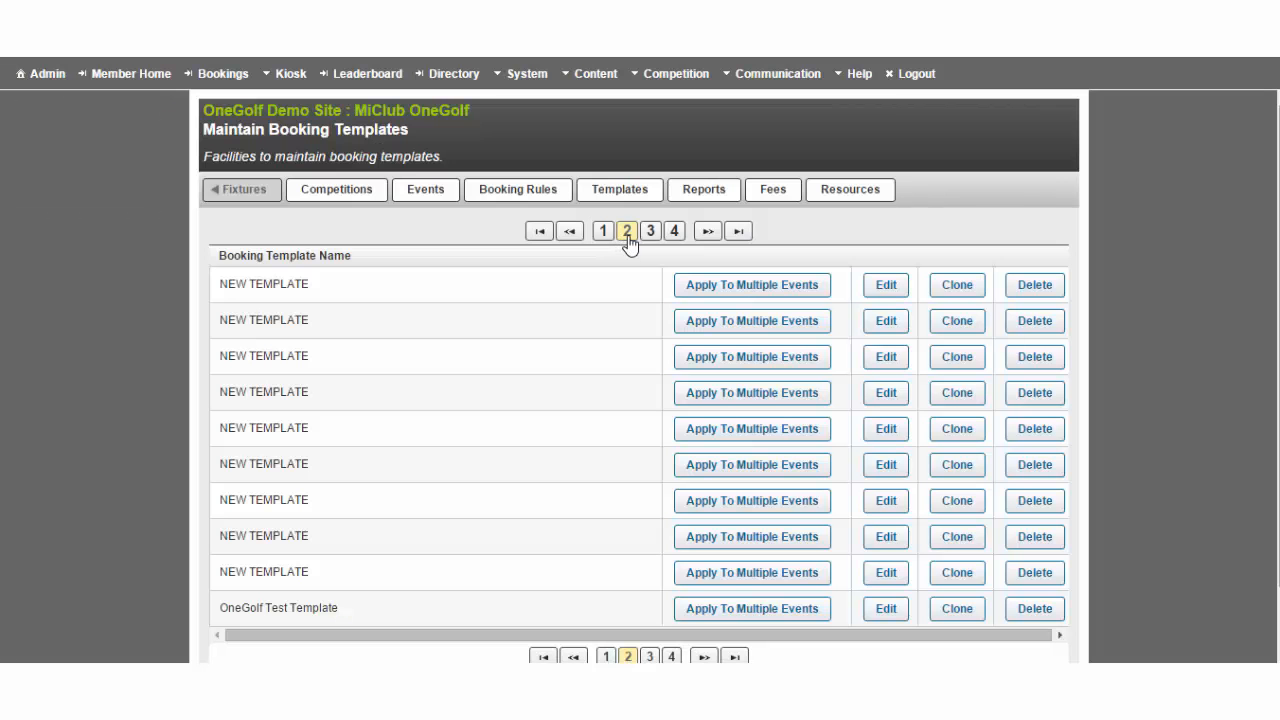
click(648, 236)
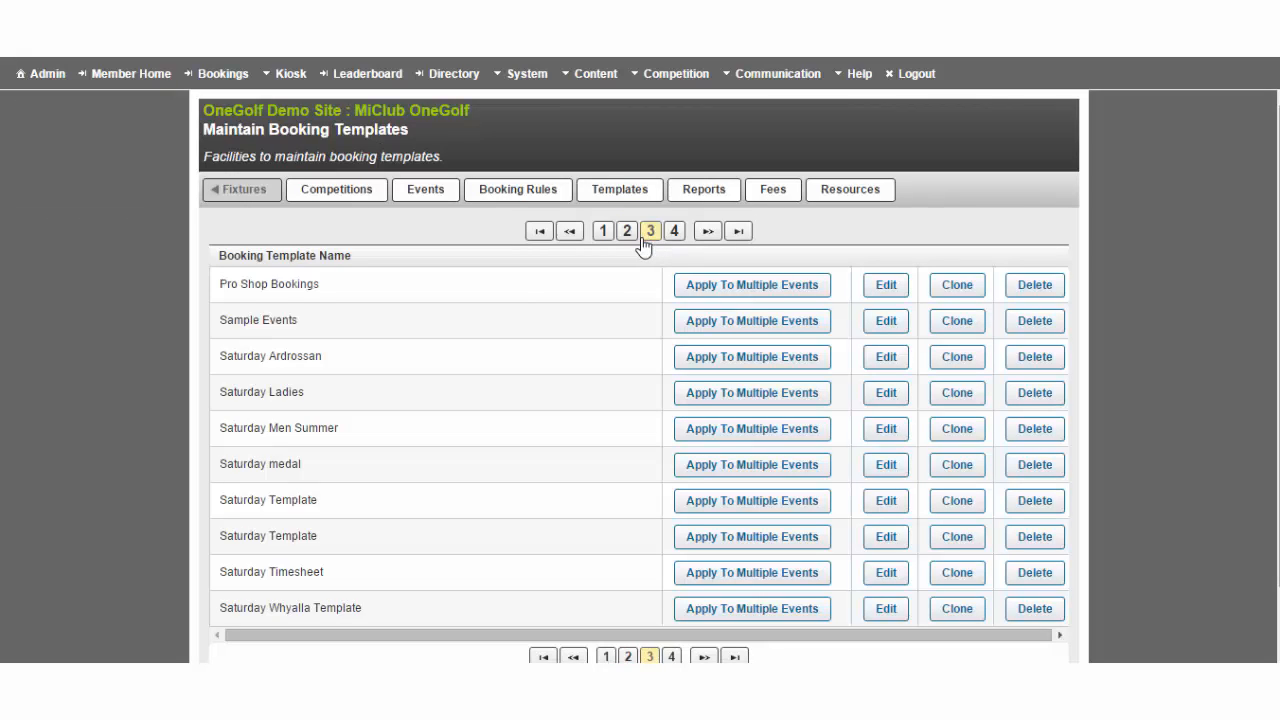
click(711, 501)
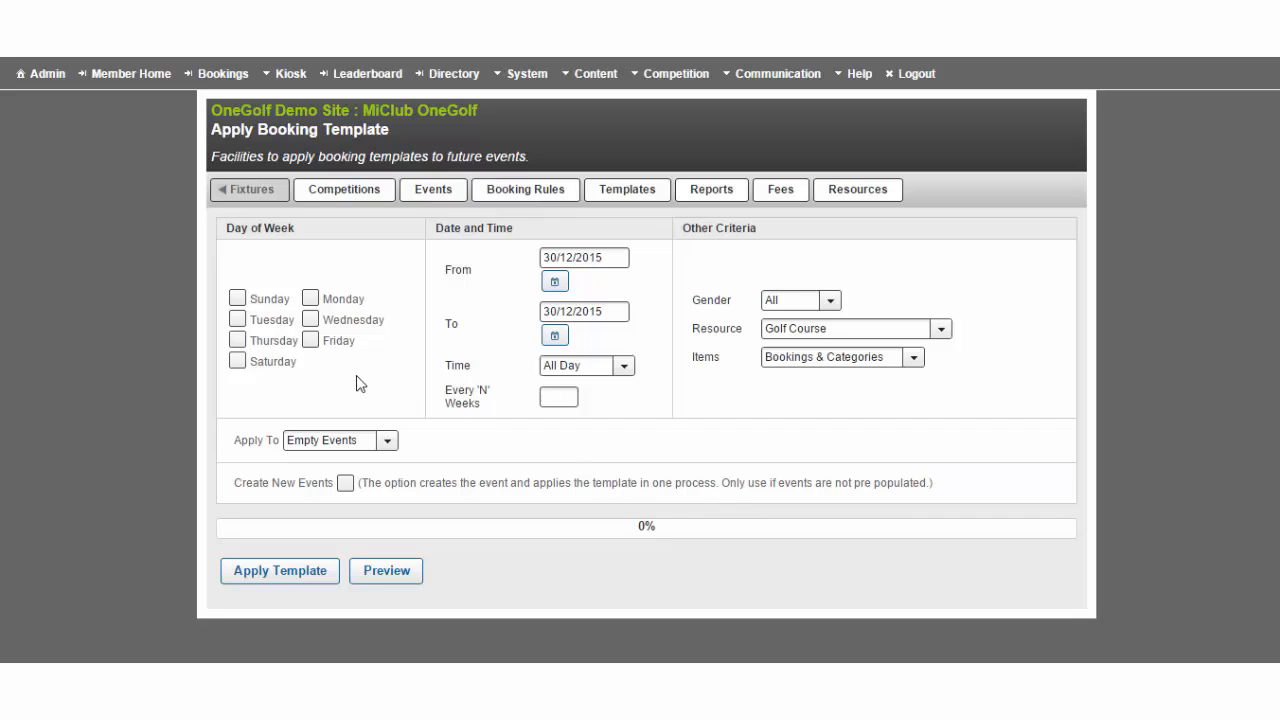
Select Saturday as the only day of the week and set the end date of the range to 01/02/2016.
click(245, 323)
click(245, 323)
click(242, 364)
click(556, 338)
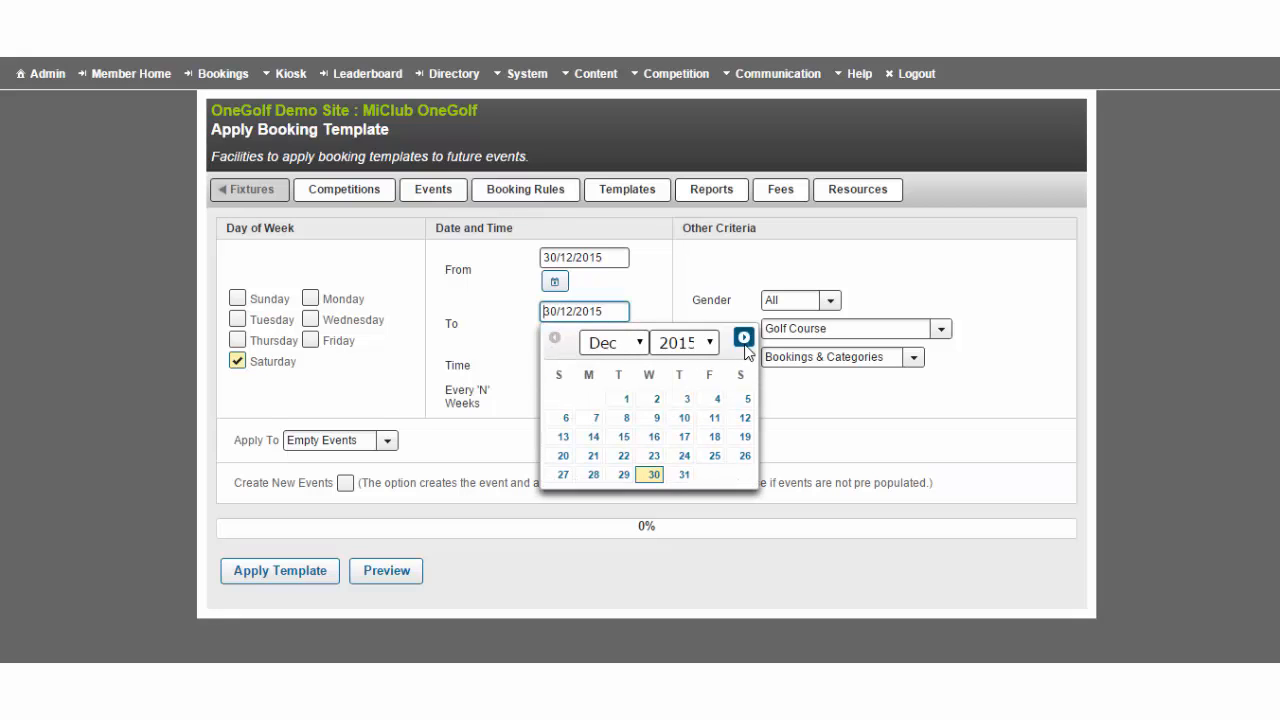
click(744, 339)
click(744, 339)
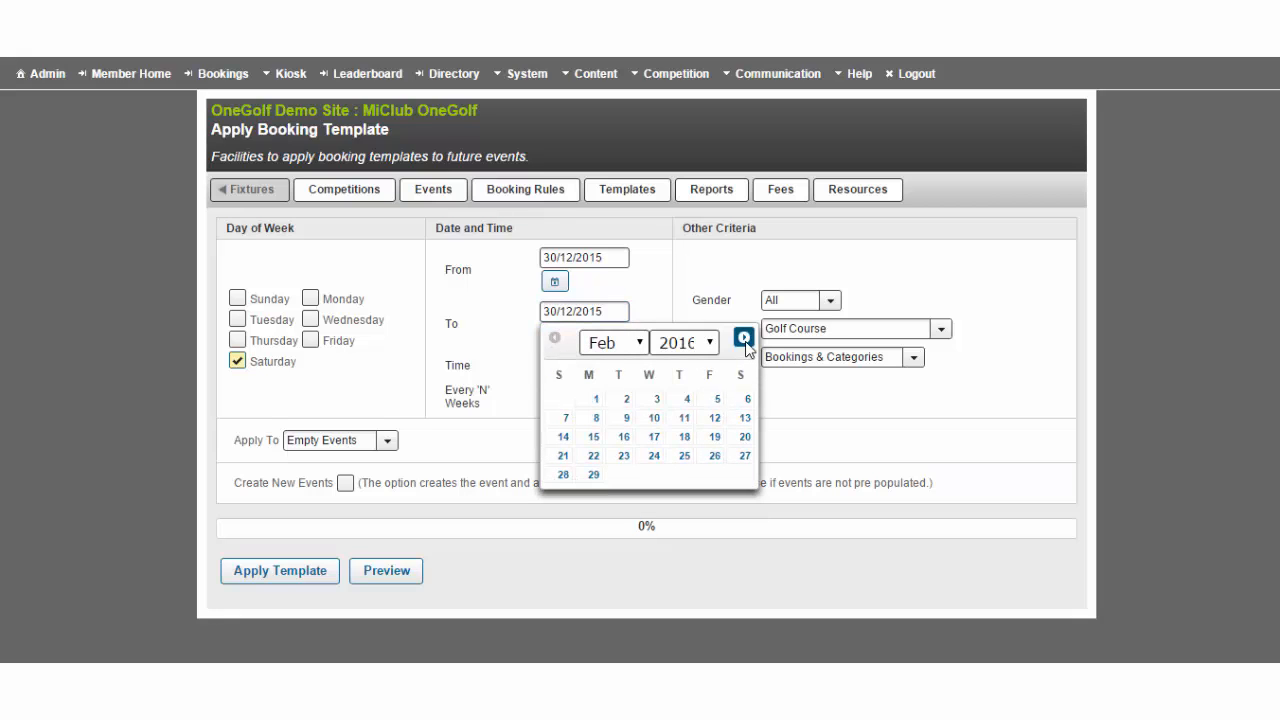
click(591, 400)
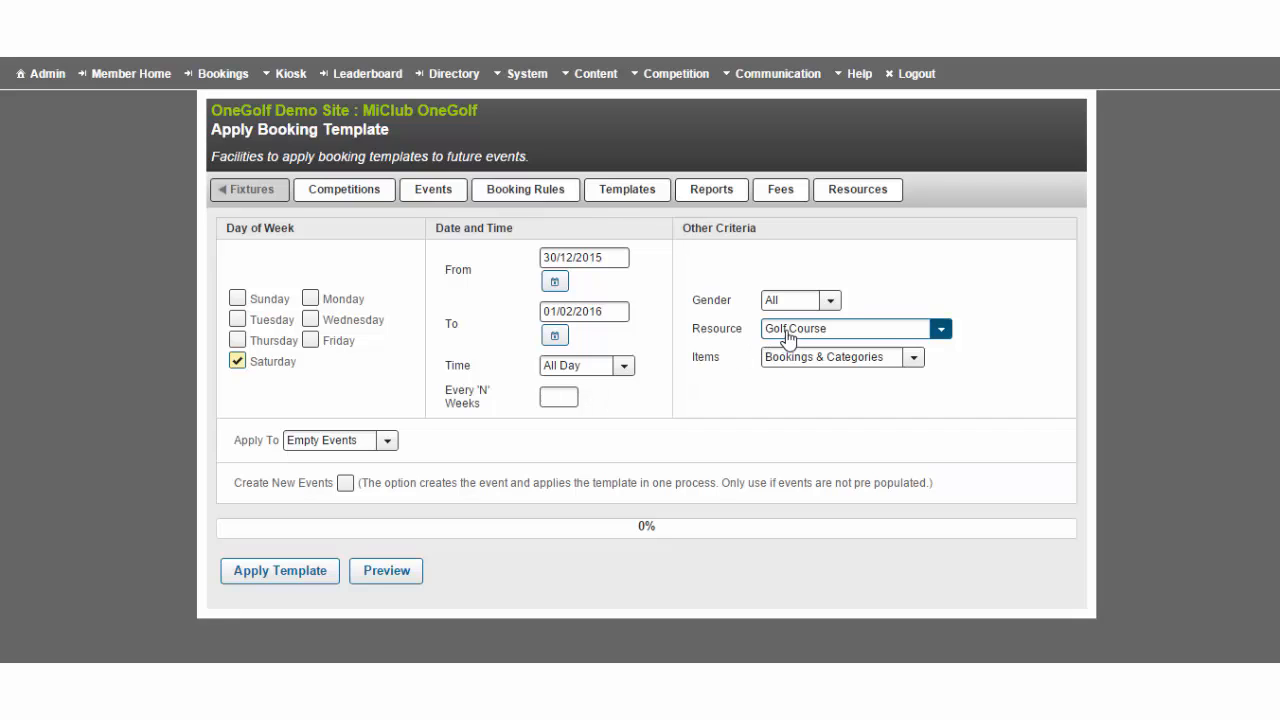
Check the gender and target event options, keep All and Empty Events, and apply the template to the Saturday events.
click(831, 302)
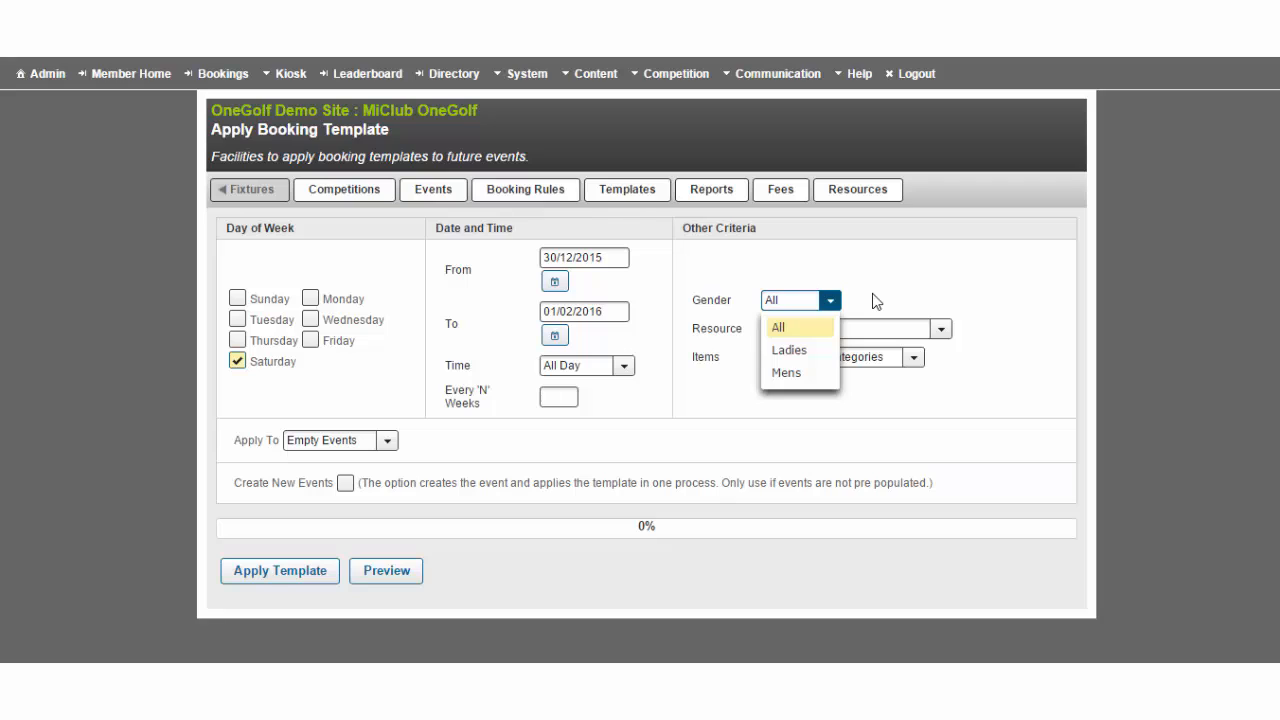
click(874, 302)
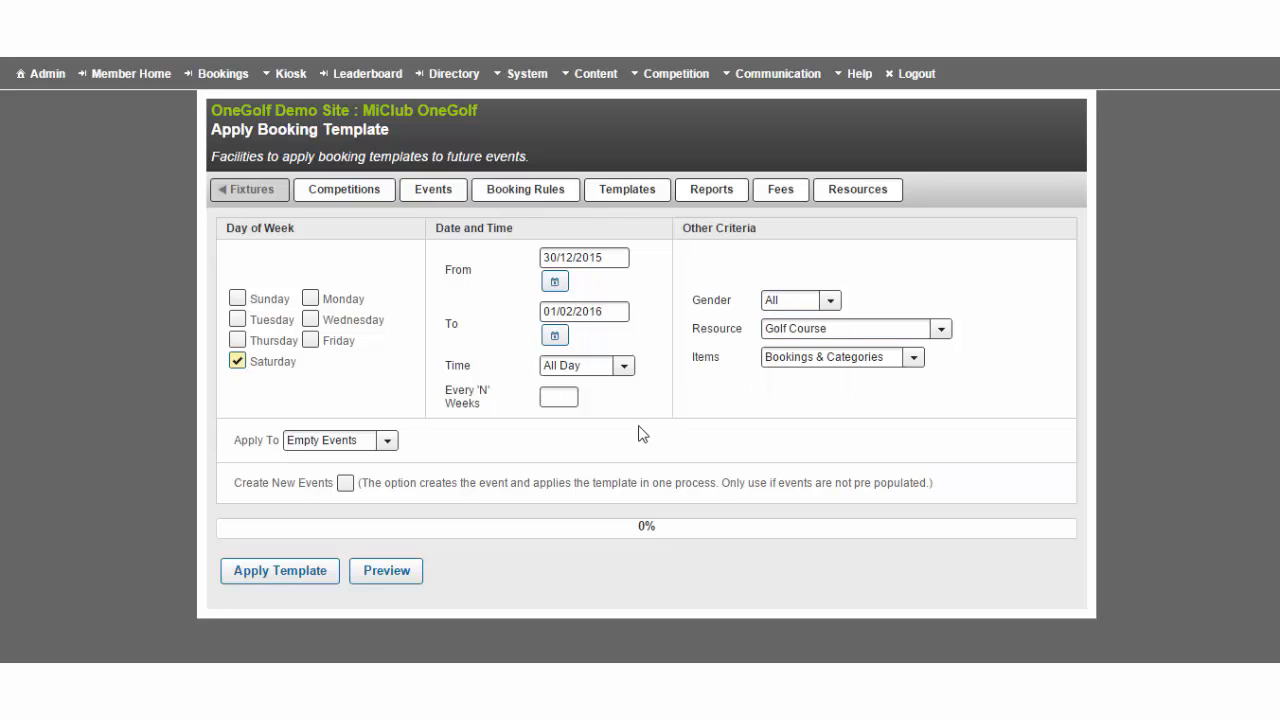
click(388, 443)
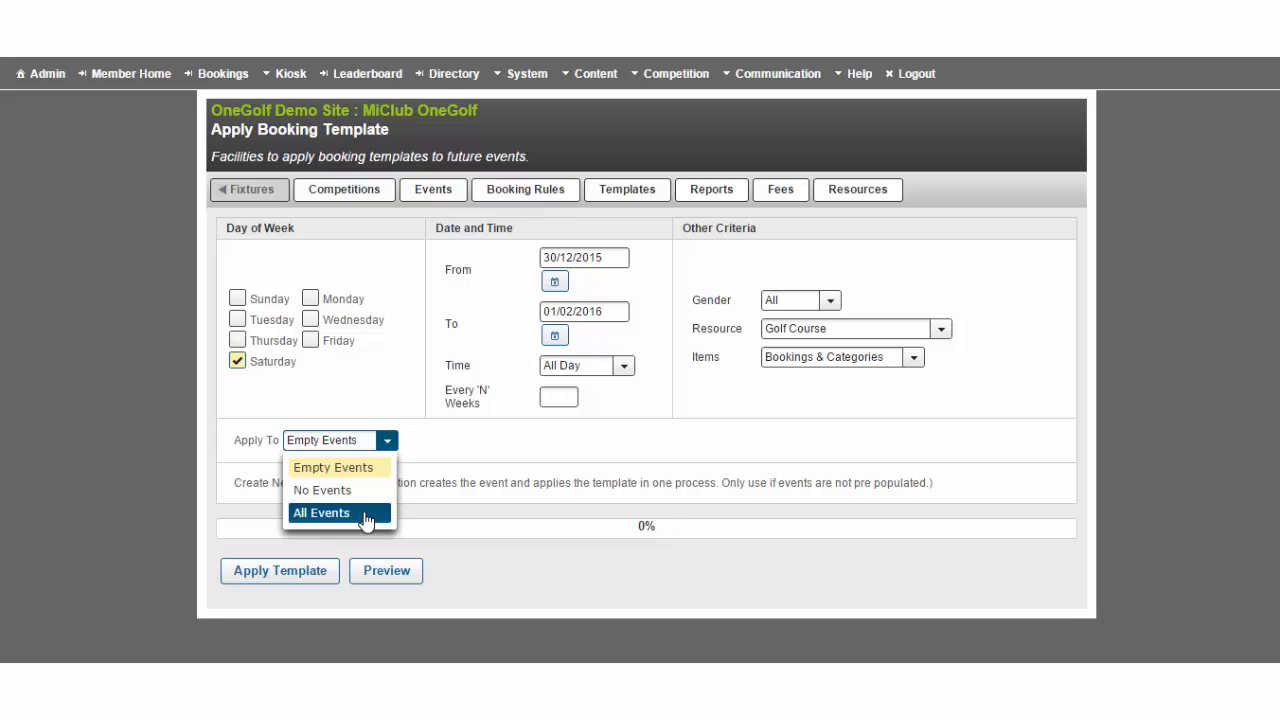
click(532, 580)
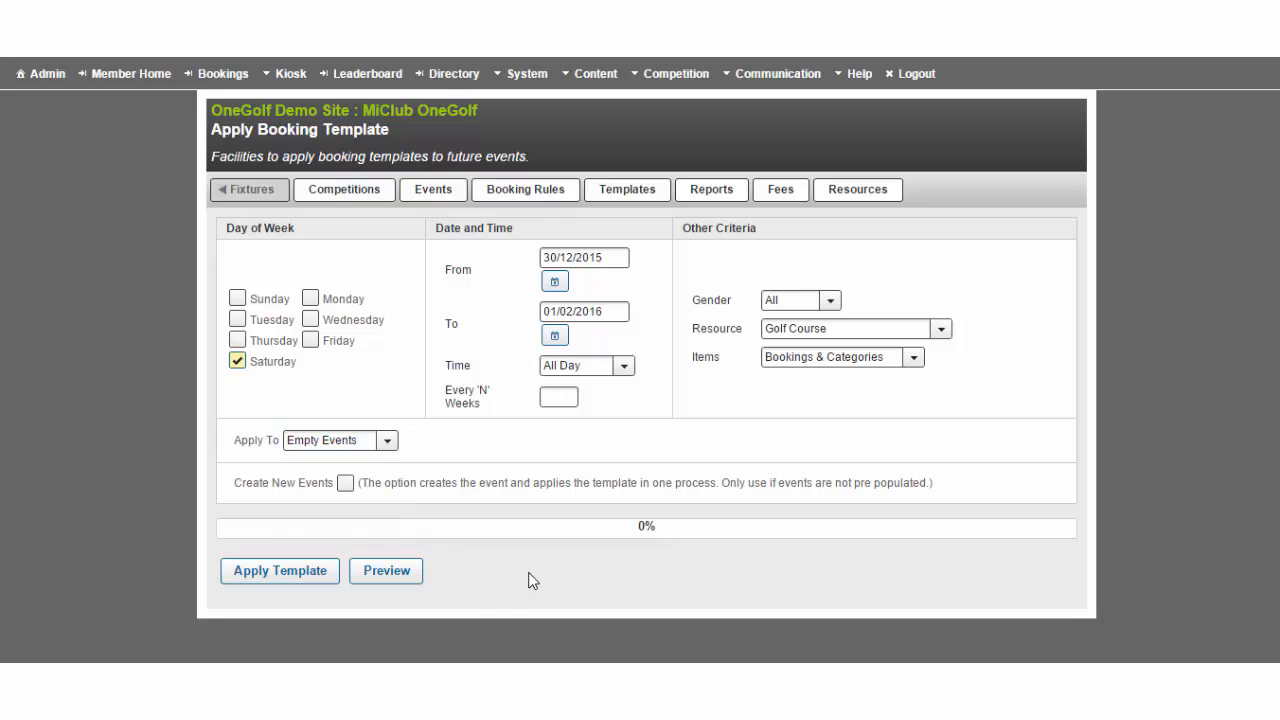
click(290, 572)
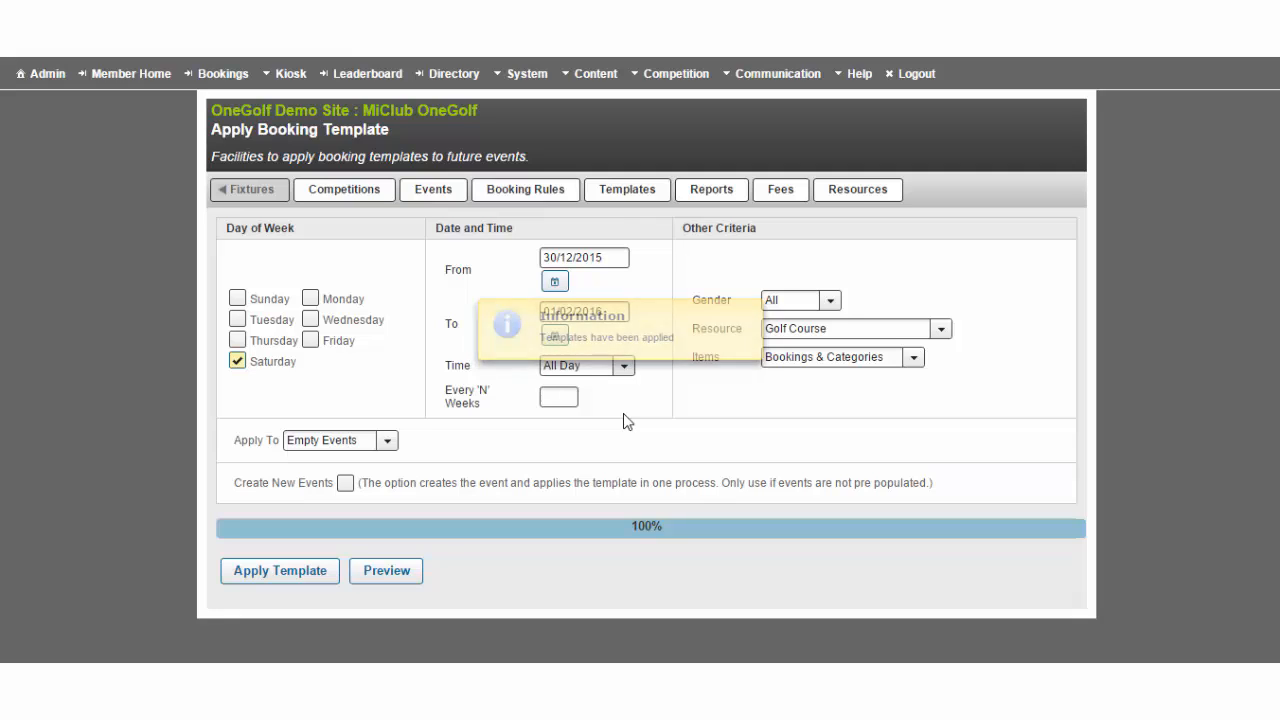
Return to the fixtures, review the Saturday events in the list, and open the STABLEFORD event on Saturday 16 January.
click(254, 199)
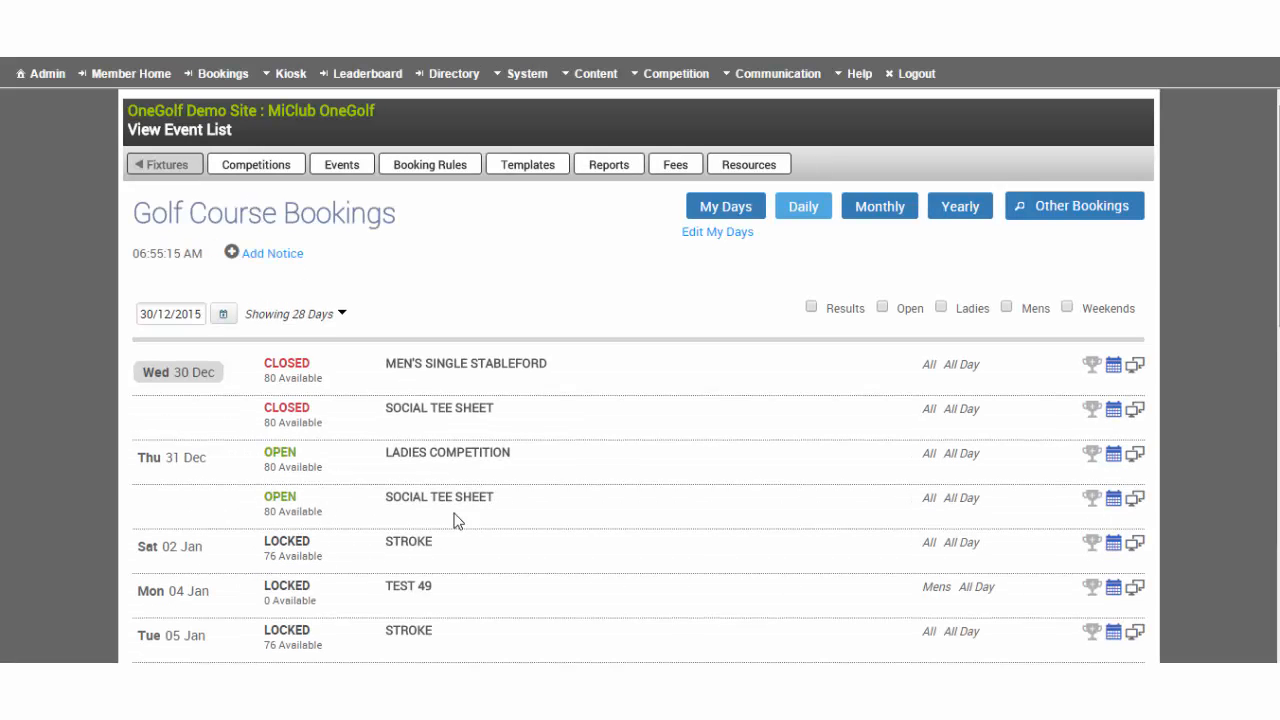
scroll(460, 554, down, 3)
scroll(460, 554, down, 2)
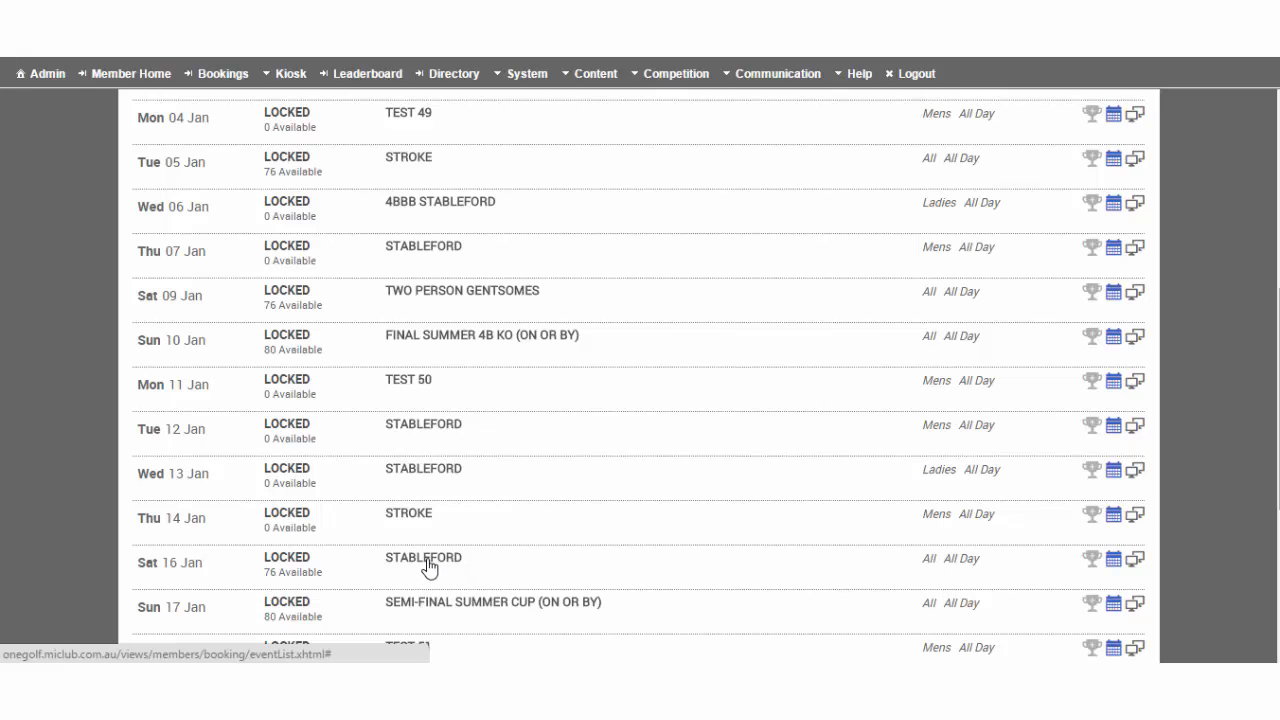
click(428, 567)
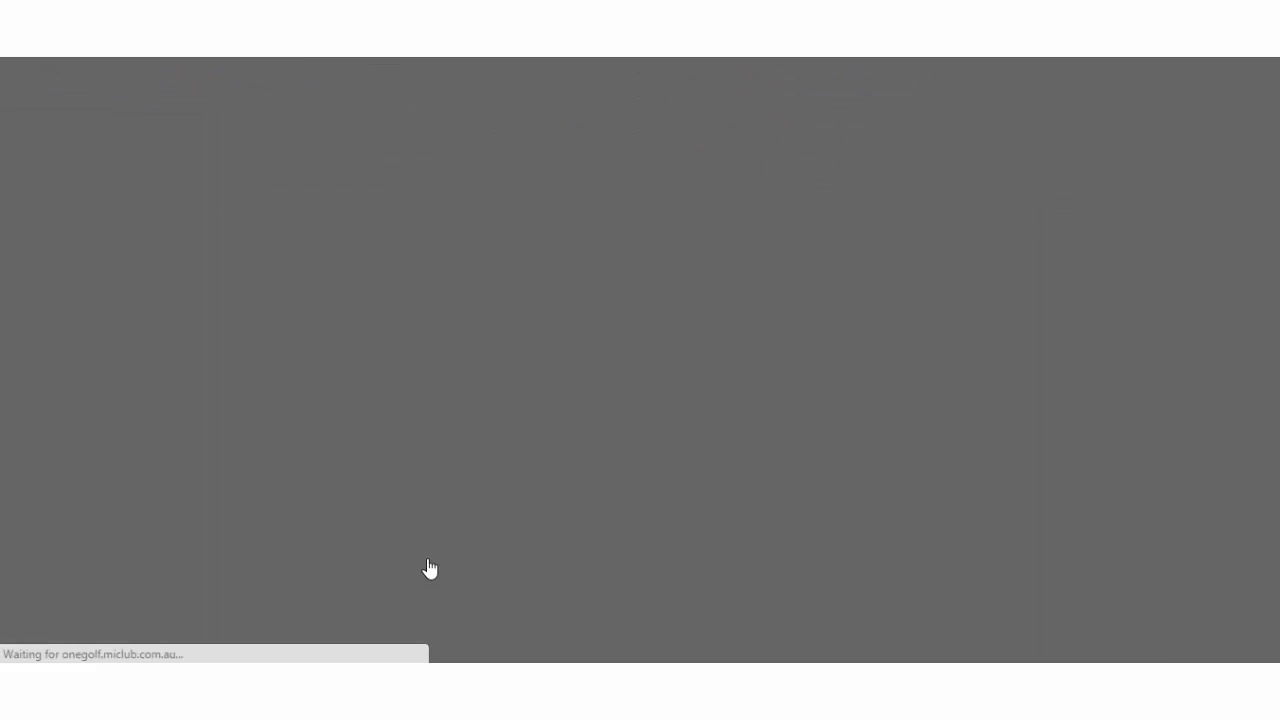